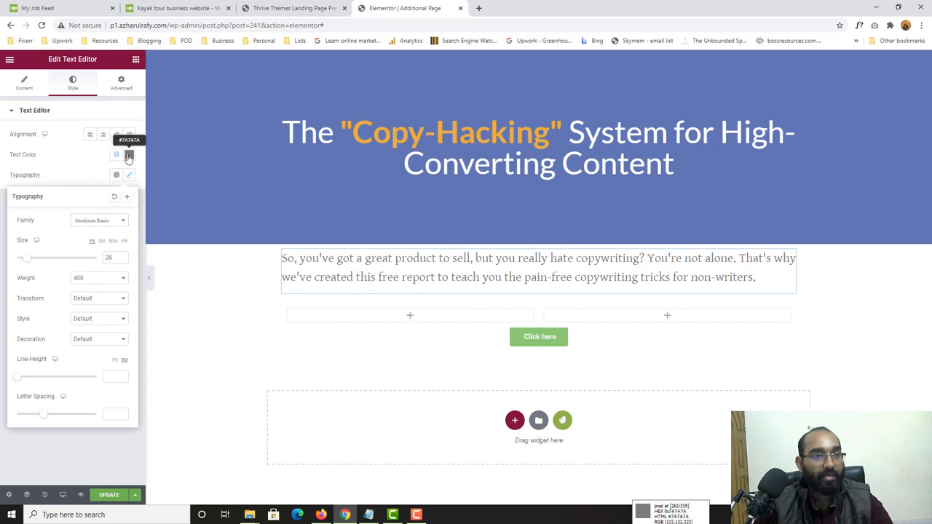
Step: Set the intro paragraph's text color to #333333 and exit WhatFont on the Thrive Themes reference page
click(129, 154)
text(#333333)
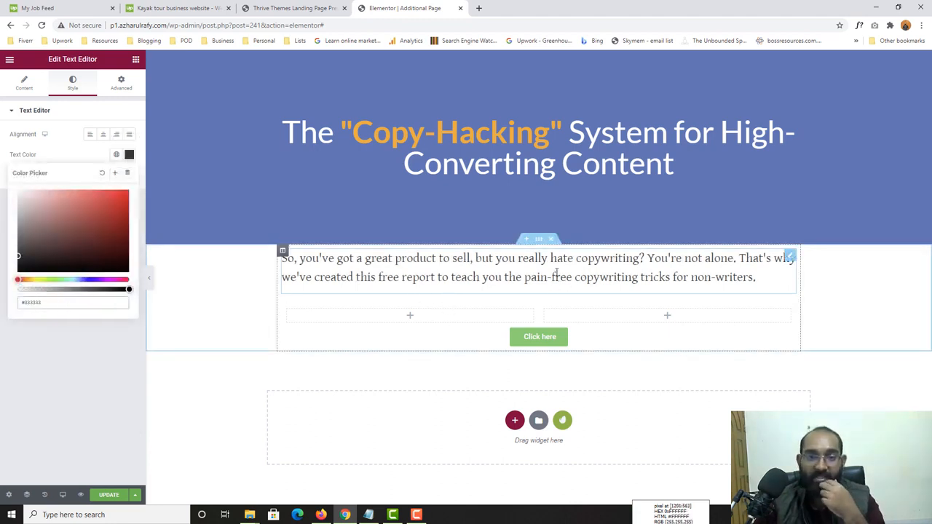
click(300, 6)
scroll(321, 386, down, 1)
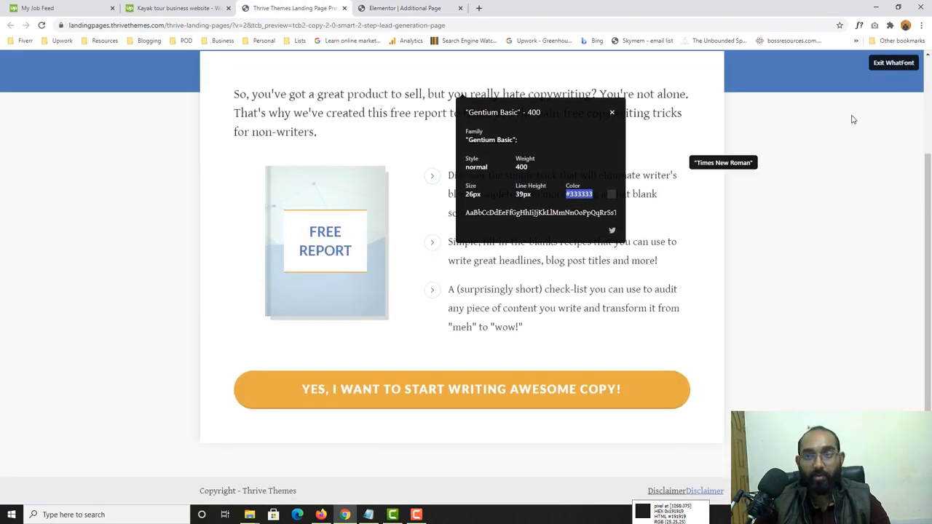
click(912, 64)
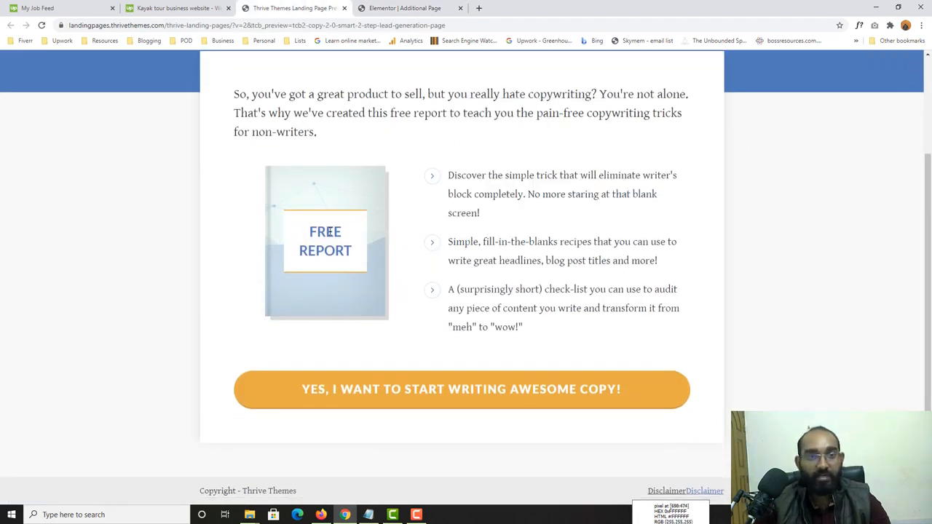
Step: Add an Image widget to the first inner column in Elementor and insert the free report cover Screenshot_11-1.png from the media library
click(431, 3)
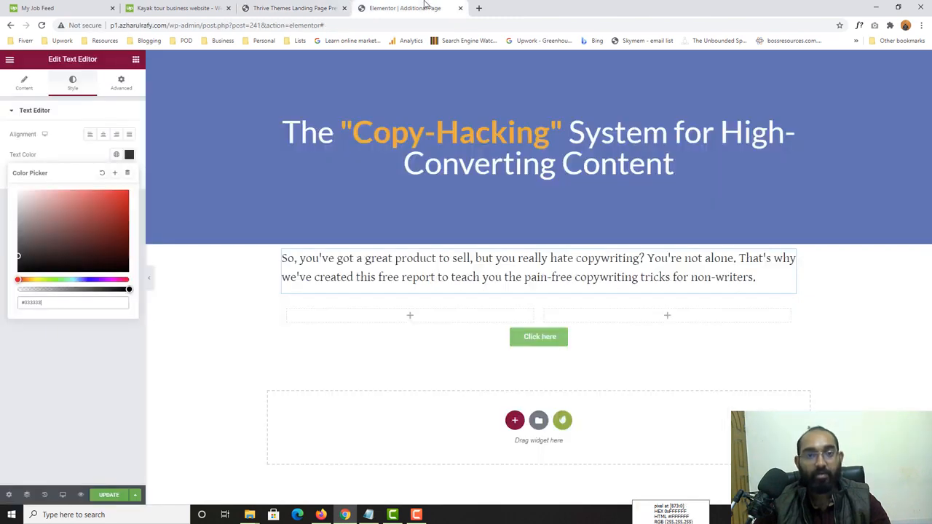
click(136, 59)
drag(36, 202, 426, 320)
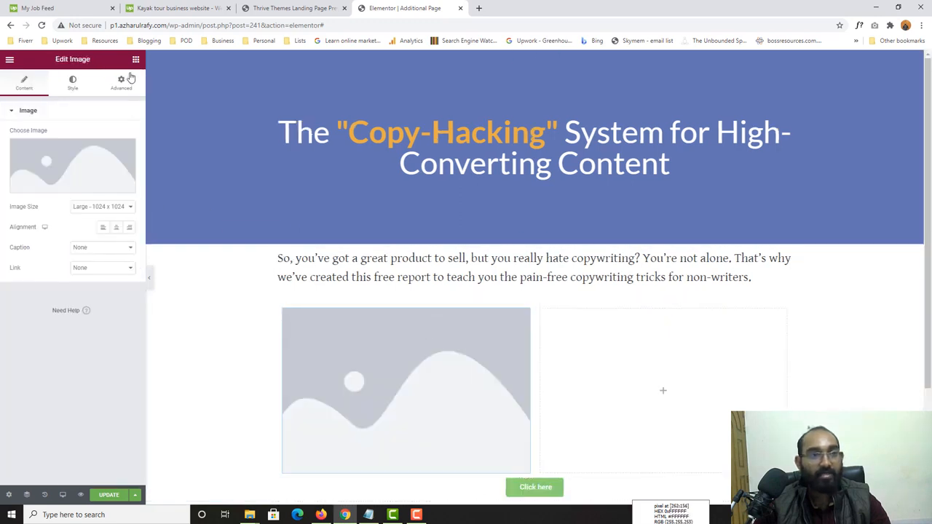
click(76, 178)
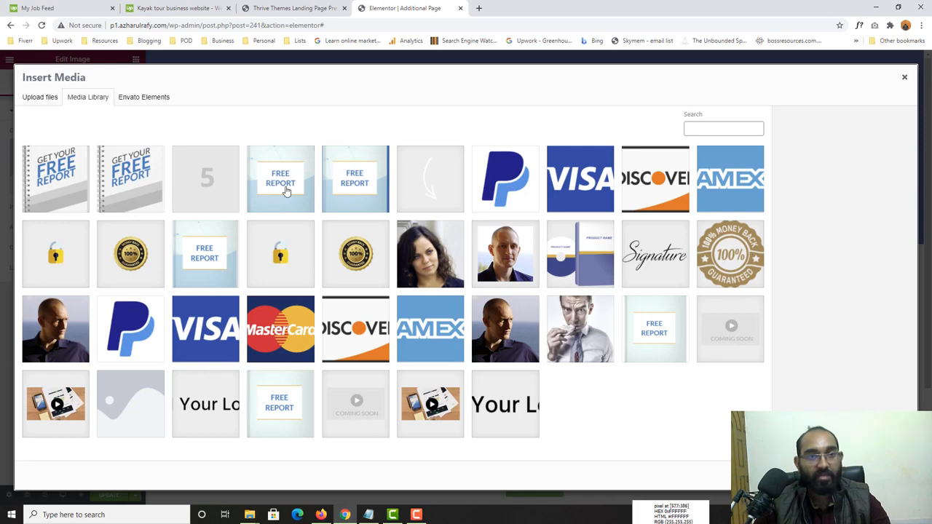
click(286, 191)
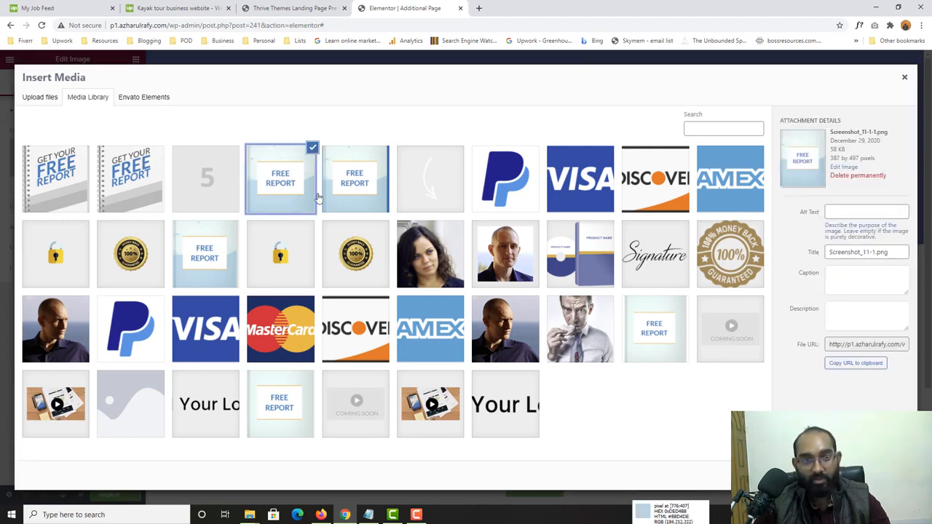
click(886, 476)
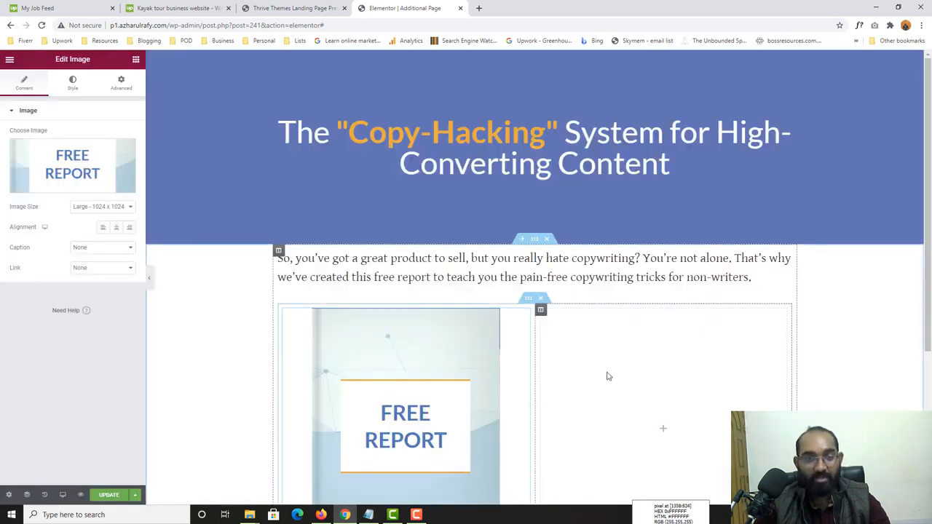
Step: Find the Feature List widget and add it to the empty column beside the free report image
scroll(608, 376, down, 2)
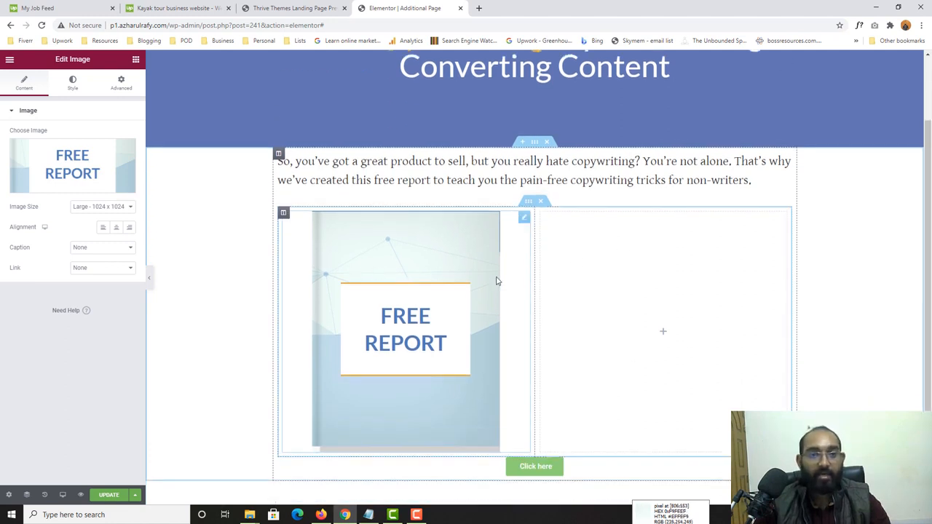
click(594, 273)
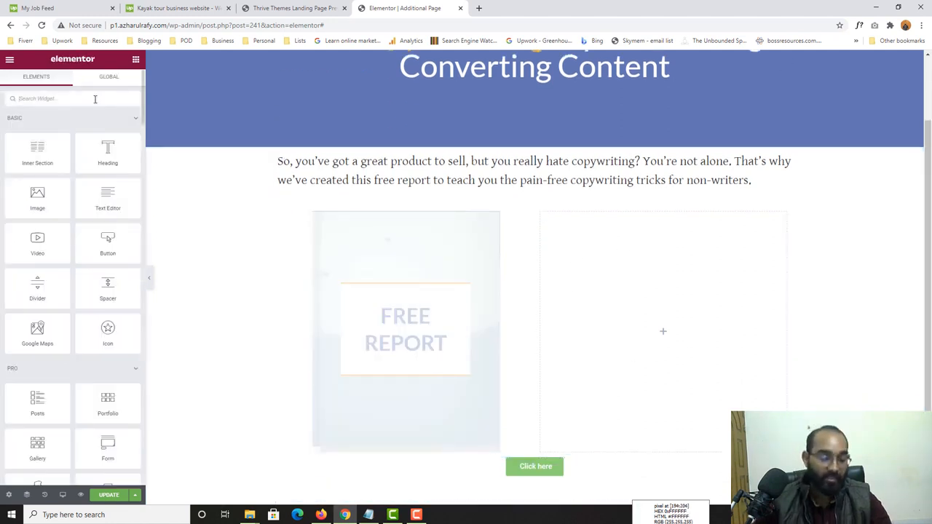
text(fe)
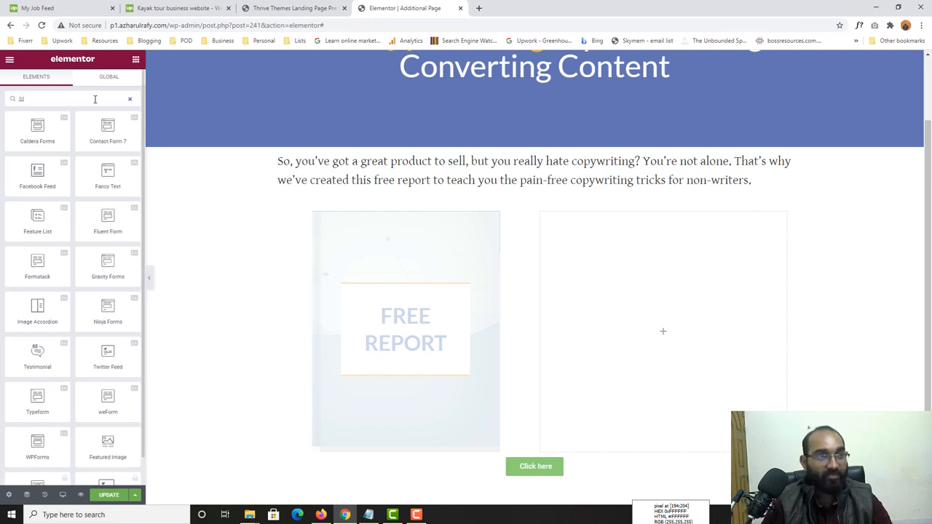
text(a)
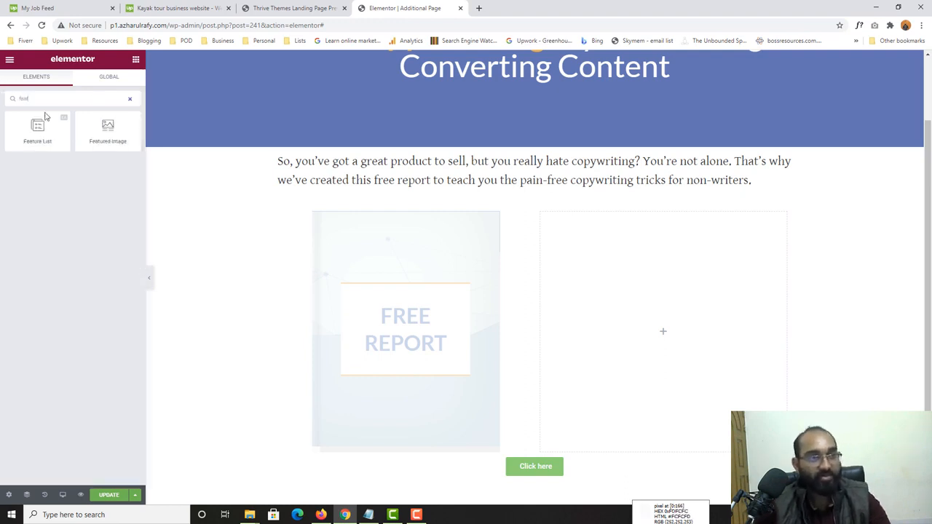
text(t)
drag(46, 123, 703, 328)
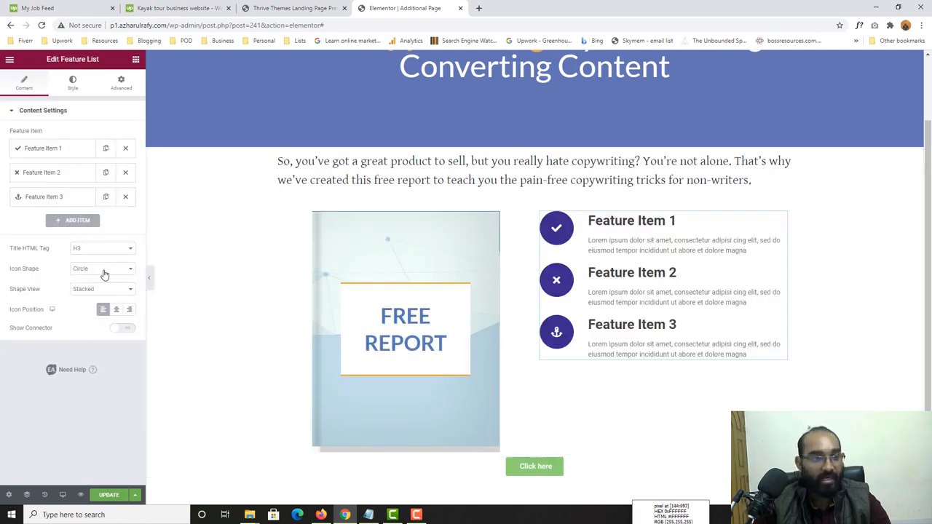
Step: Remove Feature Item 3 and Feature Item 2 from the list, and narrow the image column to widen the list column
click(125, 196)
click(125, 172)
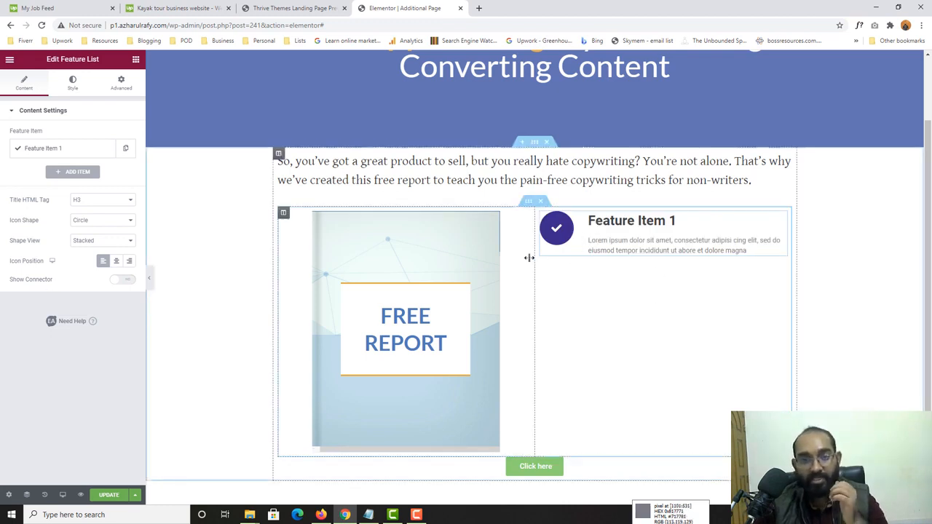
drag(530, 257, 427, 270)
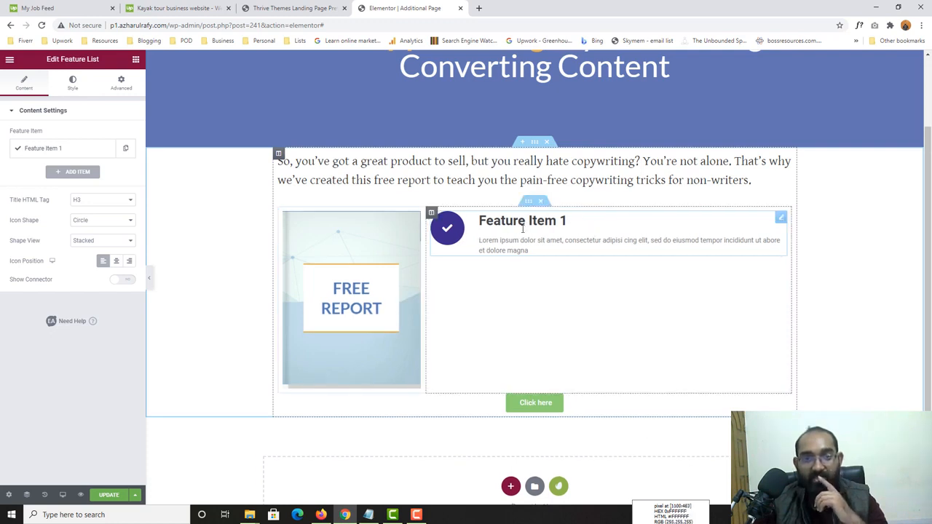
Step: Copy the first bullet text, "Discover the simple trick…", from the reference page and replace Feature Item 1's content with it
key(ctrl+shift+Tab)
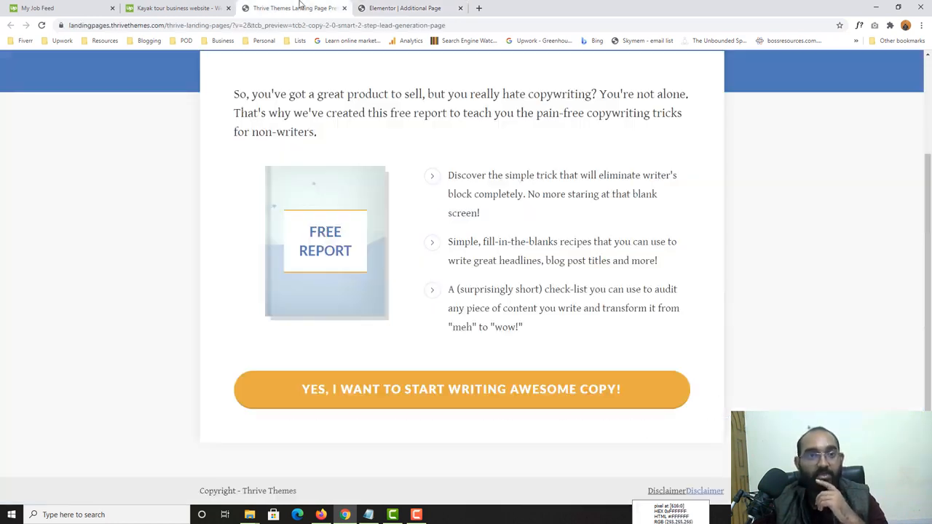
drag(448, 175, 484, 214)
right_click(475, 200)
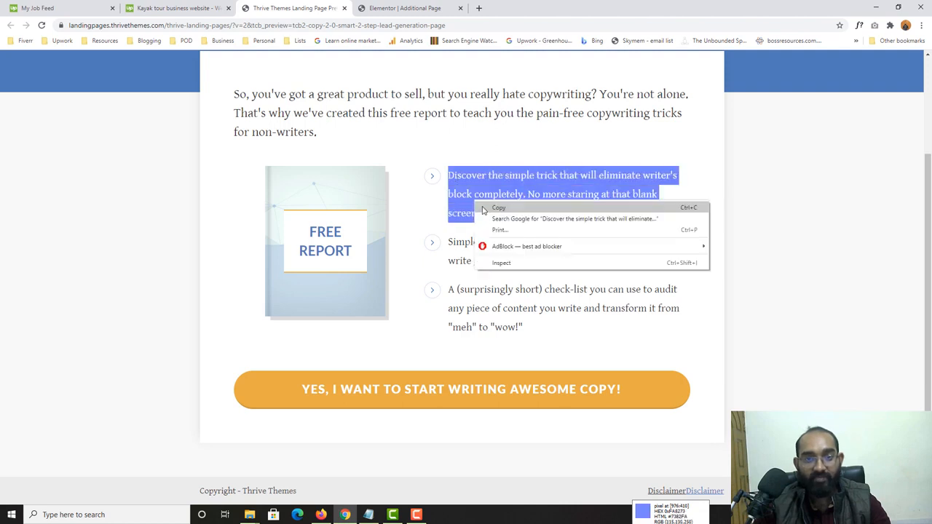
click(502, 208)
key(ctrl+Tab)
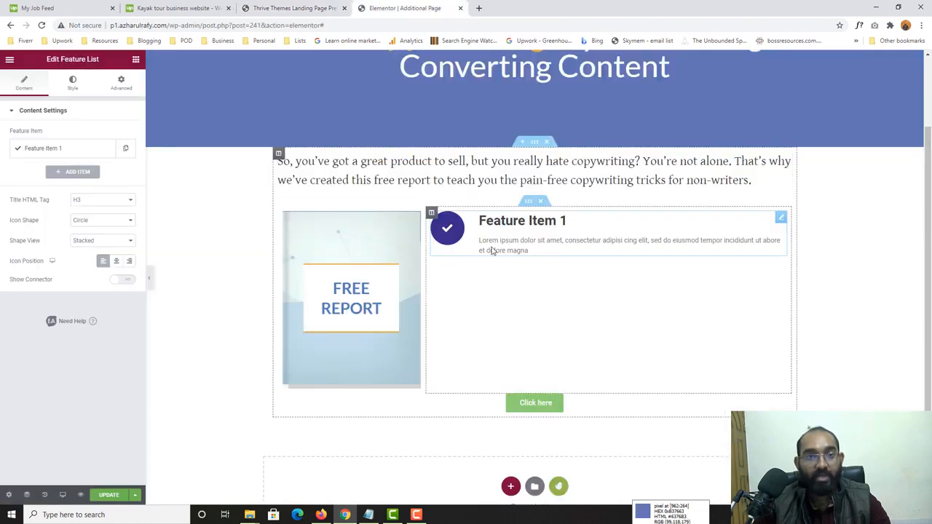
click(29, 148)
triple_click(44, 308)
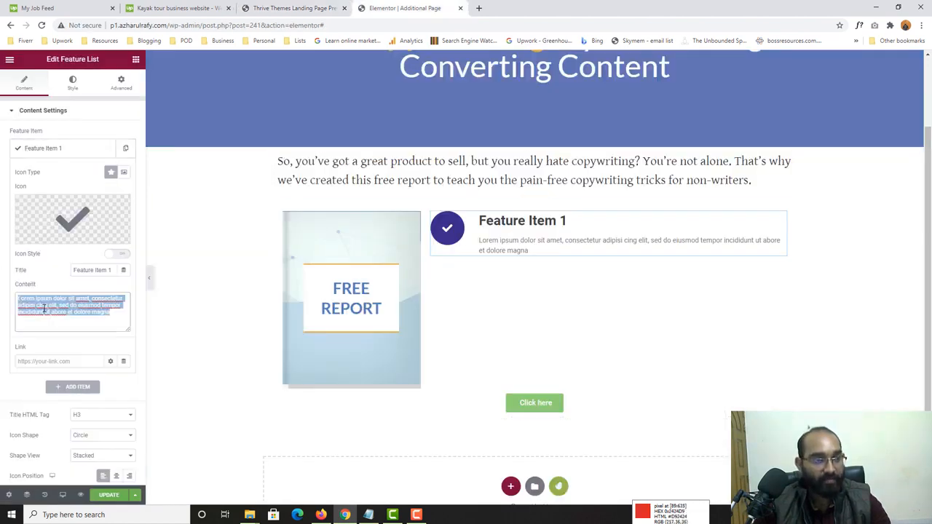
key(ctrl+v)
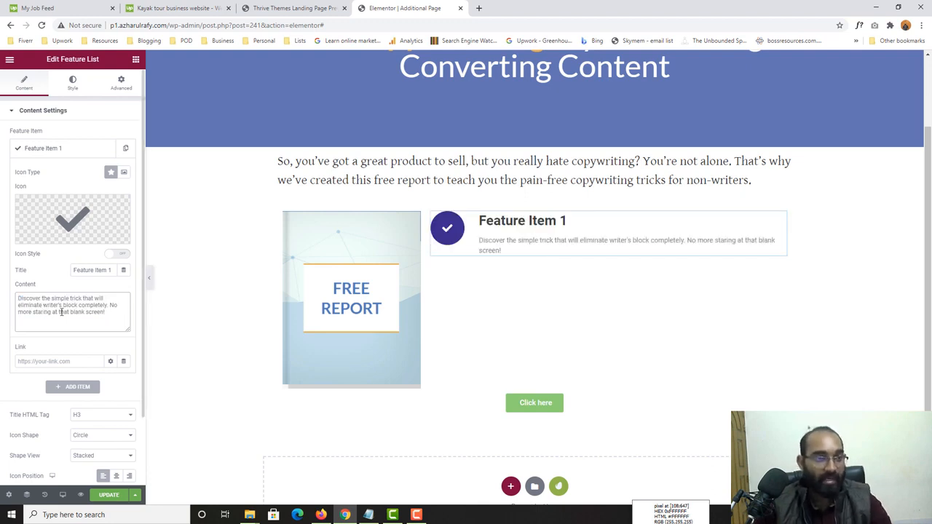
Step: Clear the feature item's title and replace its check icon with the right-pointing chevron from the icon library
triple_click(89, 269)
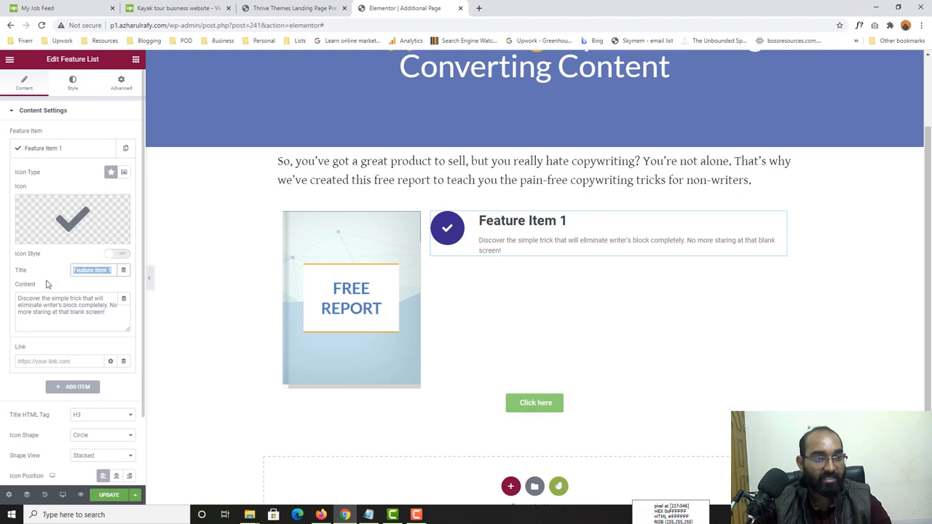
key(BackSpace)
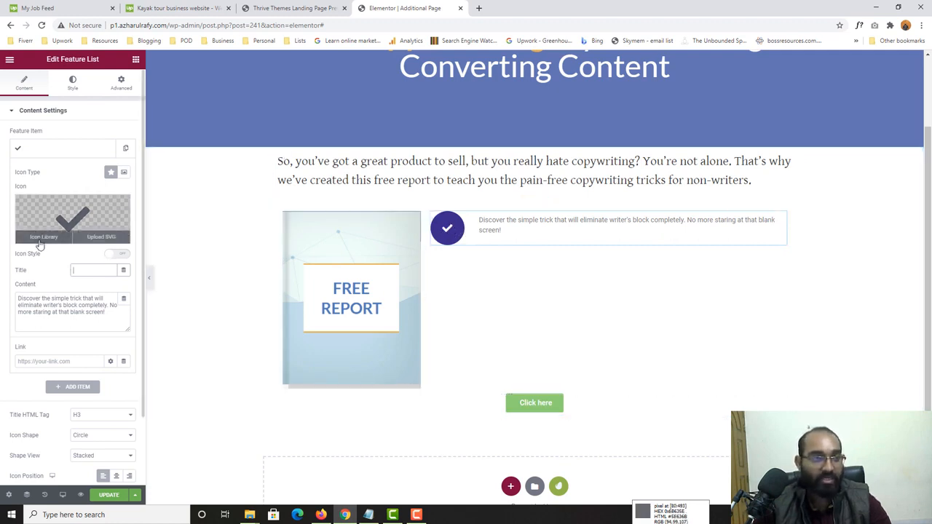
click(39, 243)
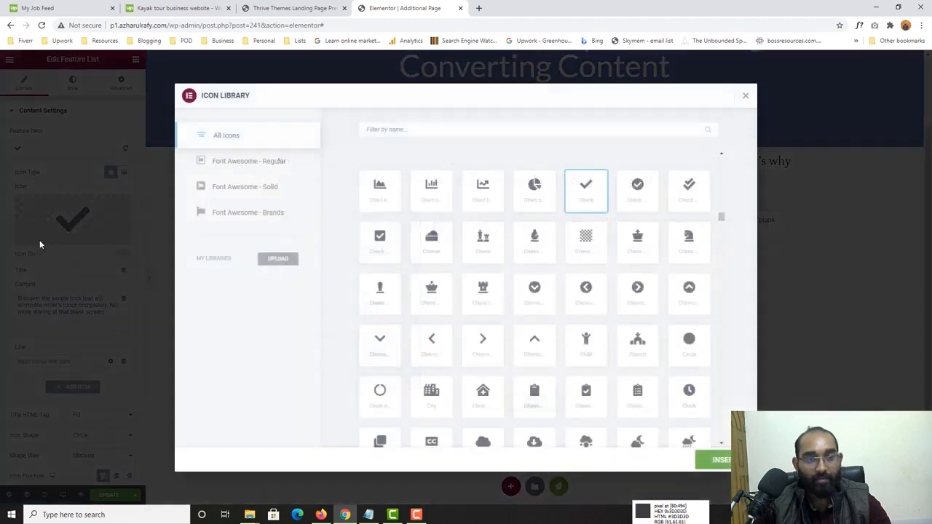
click(491, 342)
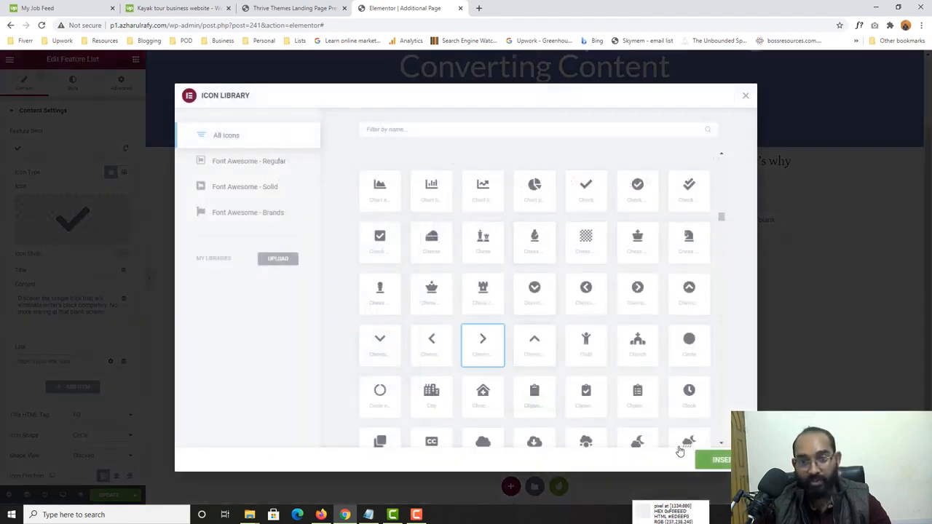
click(715, 460)
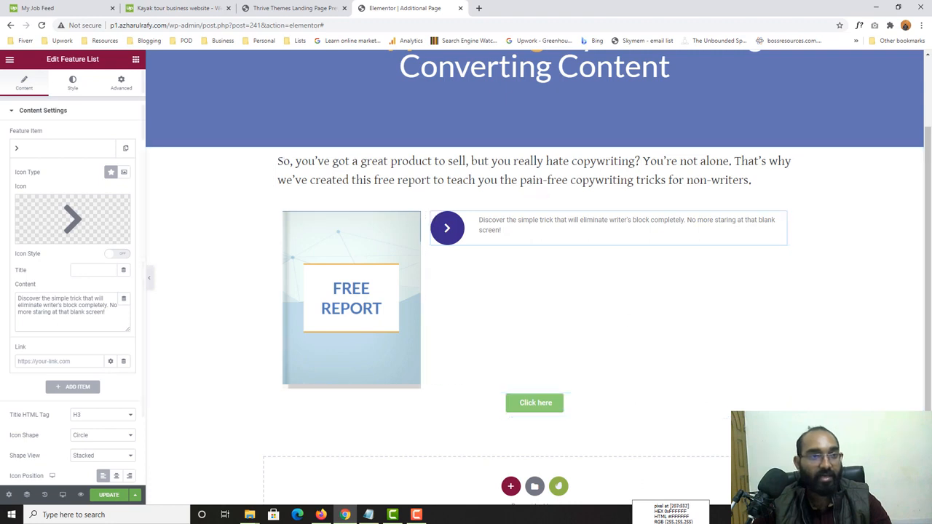
Step: Style the feature list icon with a size of 30 and an icon size of 12
click(72, 84)
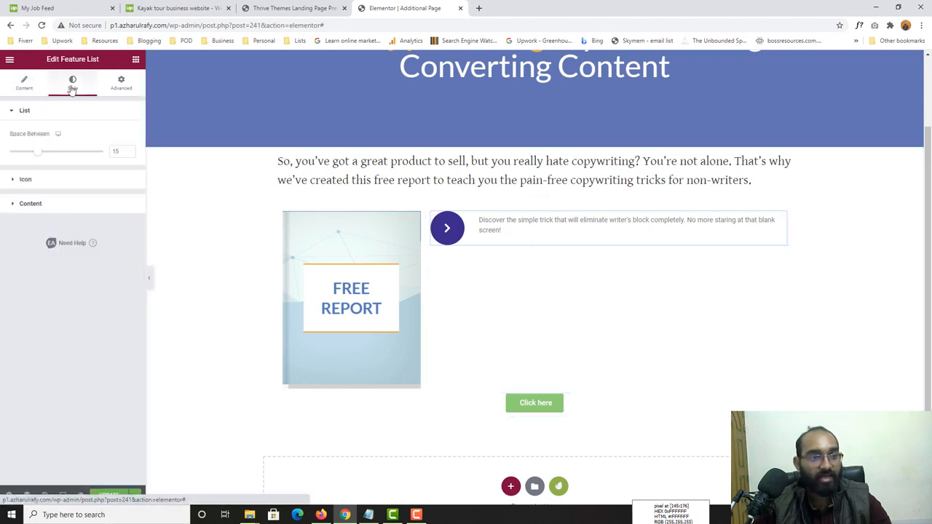
click(41, 182)
drag(28, 226, 19, 228)
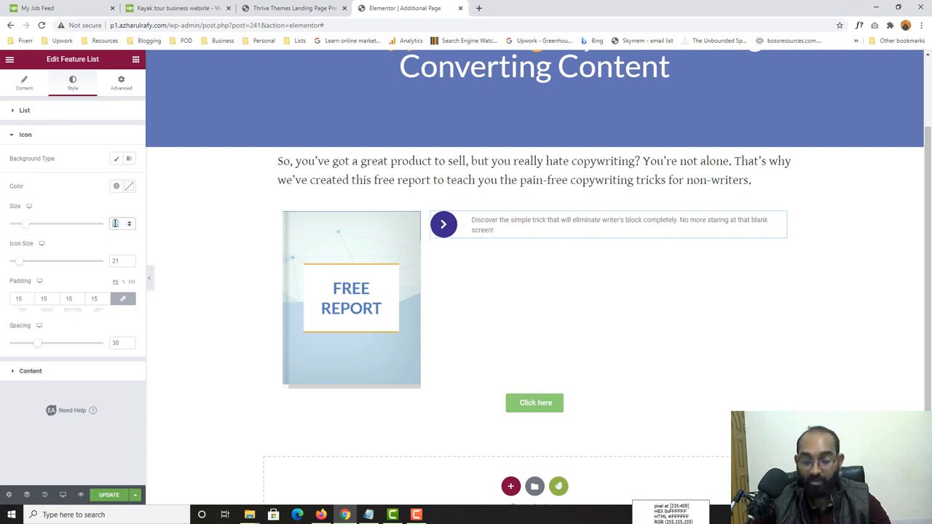
text(30)
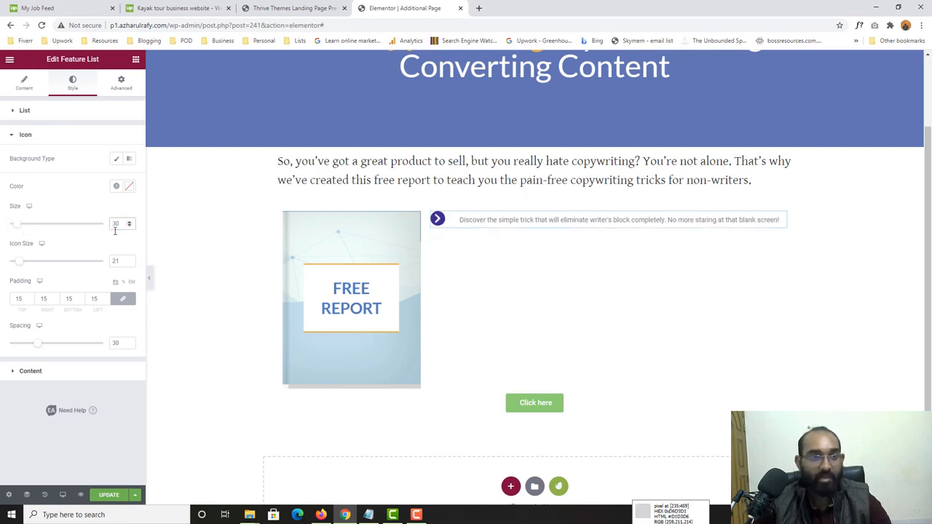
double_click(115, 261)
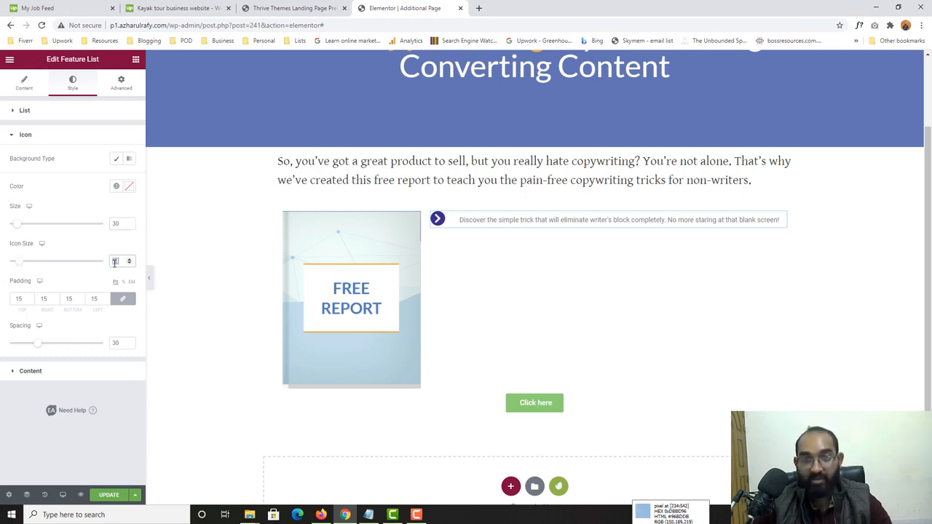
text(5)
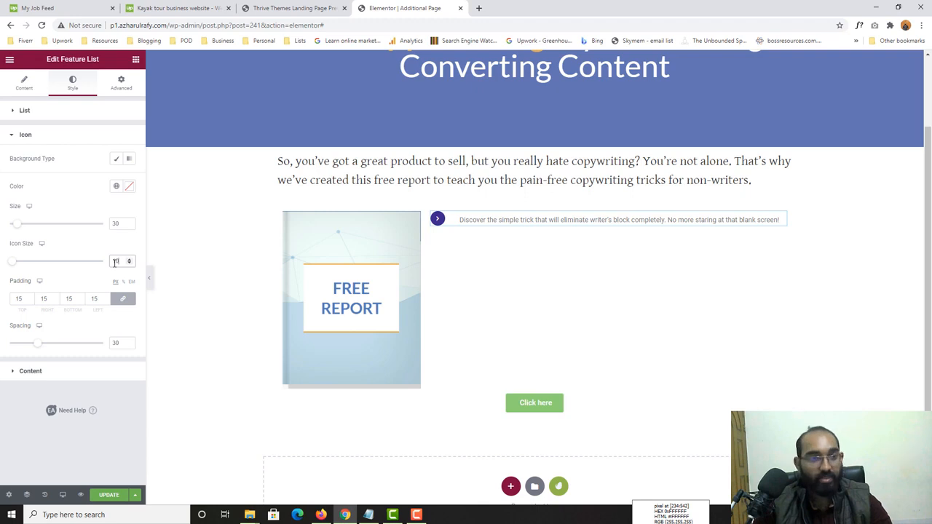
text(2)
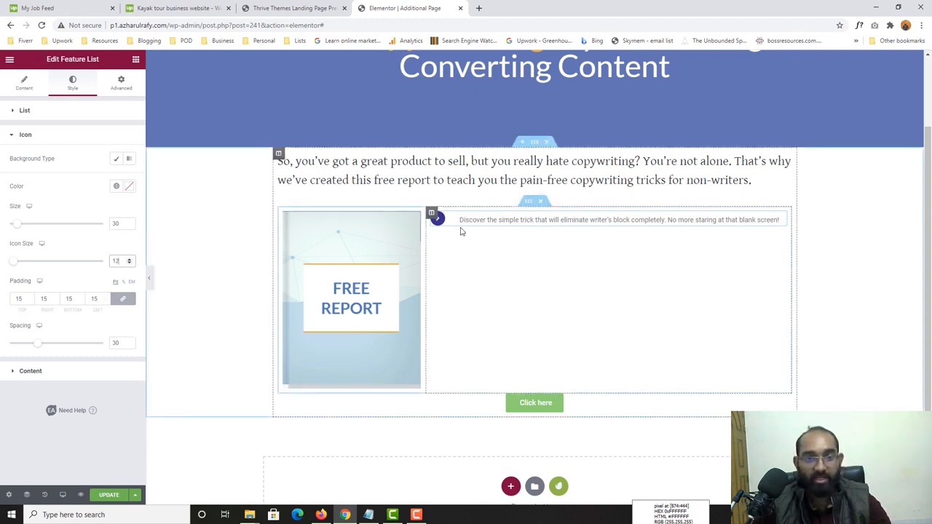
Step: Set the feature list's shape view to Framed and compare the icon with the bullets on the reference page
click(306, 5)
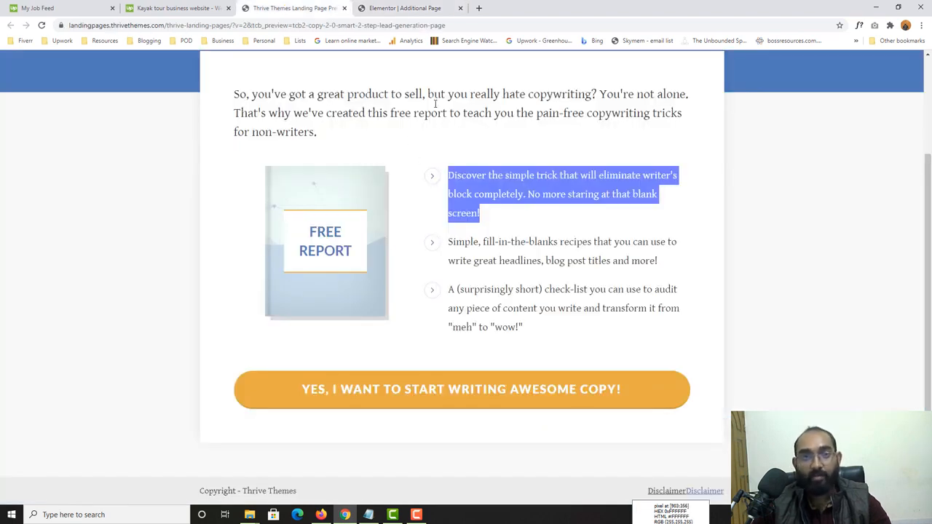
key(ctrl+Tab)
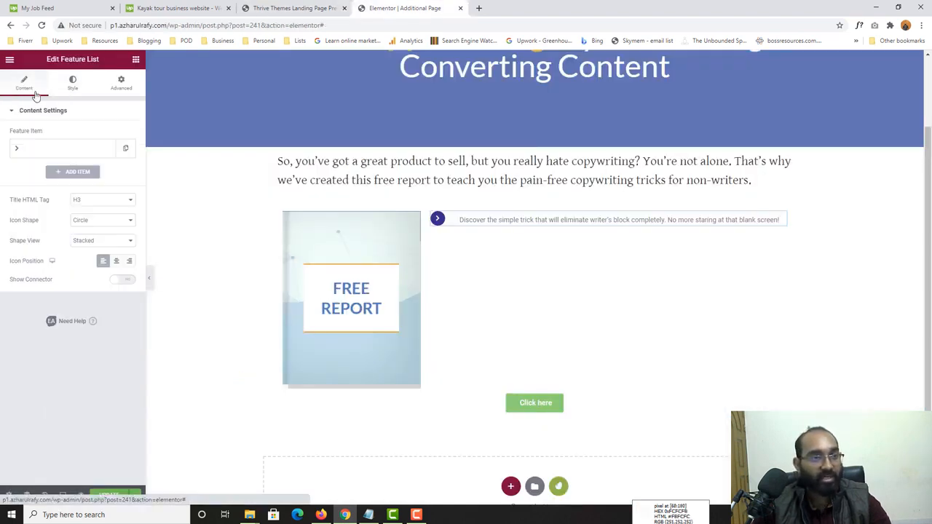
click(85, 248)
click(84, 259)
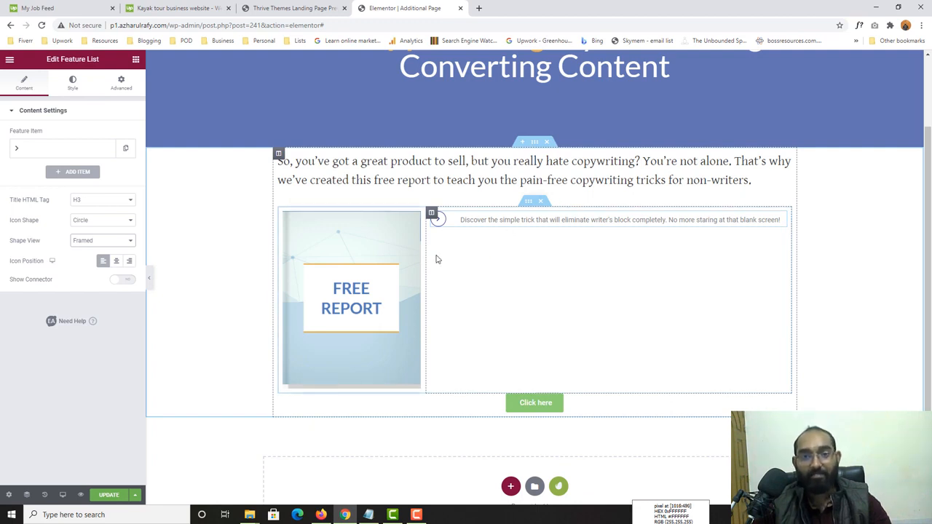
click(291, 8)
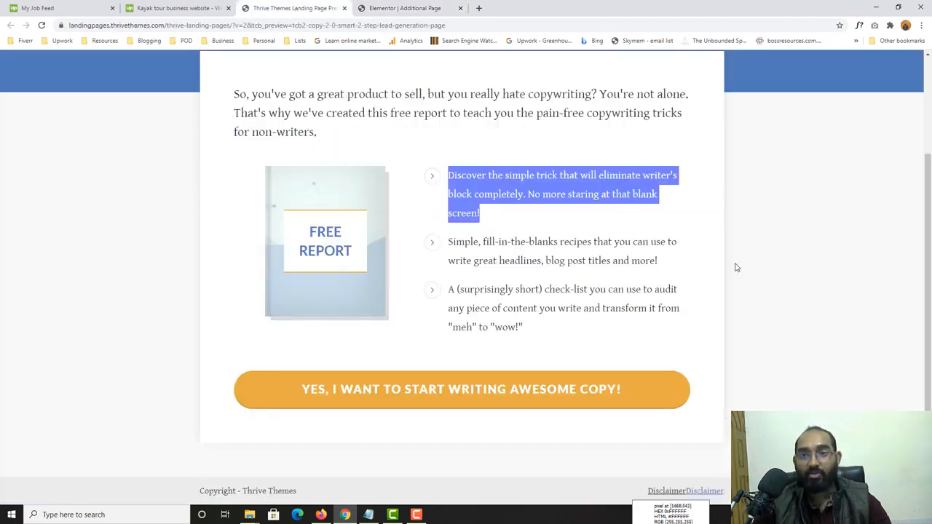
Step: Inspect the font family, size, line height and colour of the reference page's first bullet with WhatFont
click(786, 138)
click(859, 26)
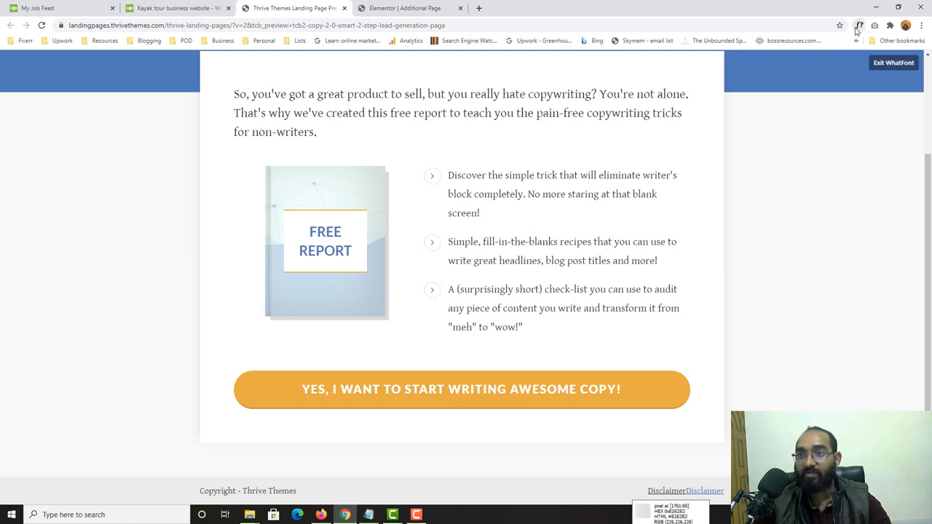
click(529, 178)
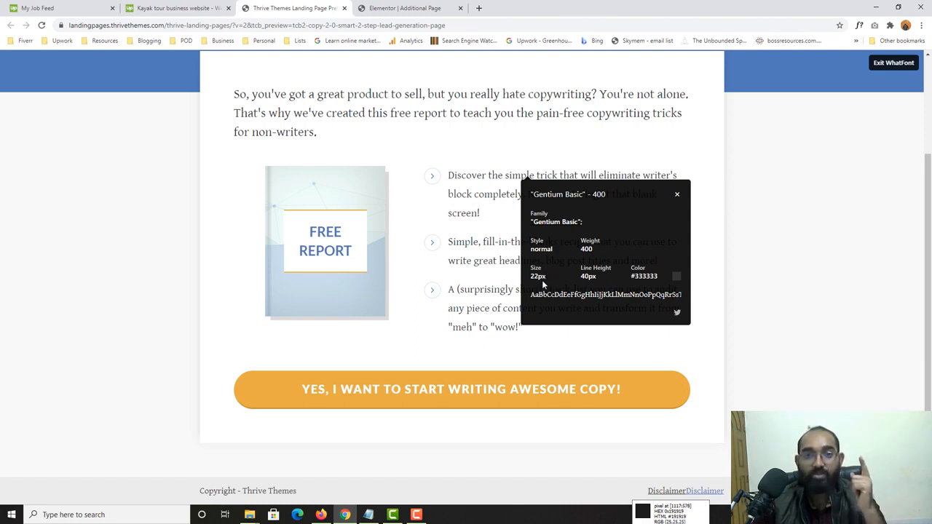
Step: Set the feature list's description typography in Elementor to Gentium Basic with a size of 22 px
click(412, 6)
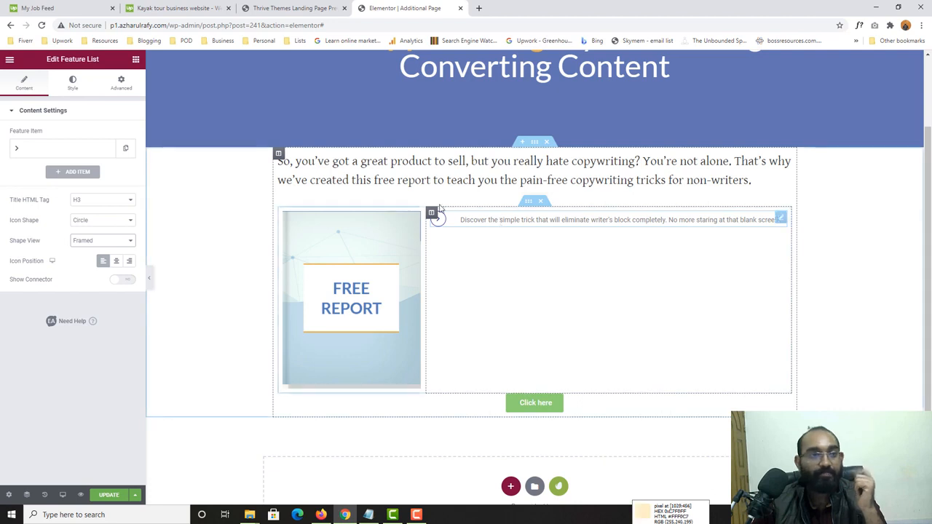
click(74, 83)
click(39, 206)
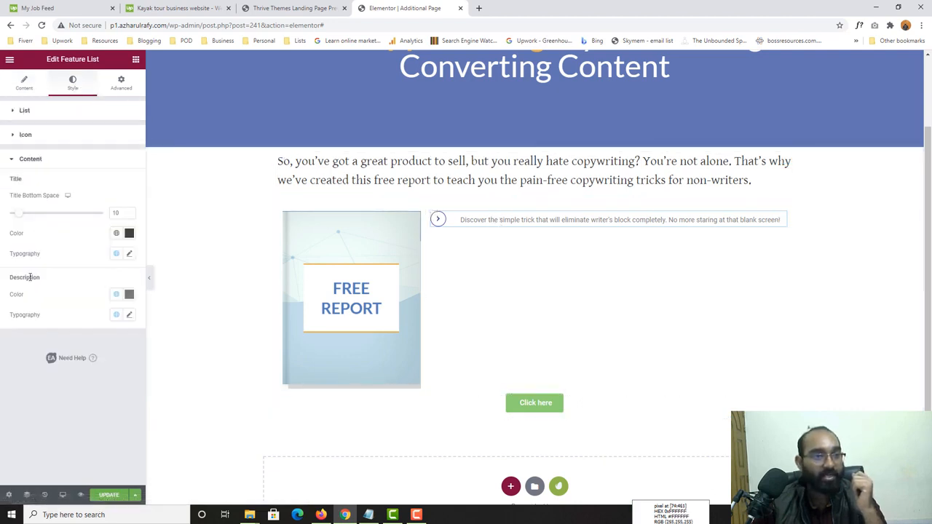
click(128, 315)
click(104, 360)
text(gen)
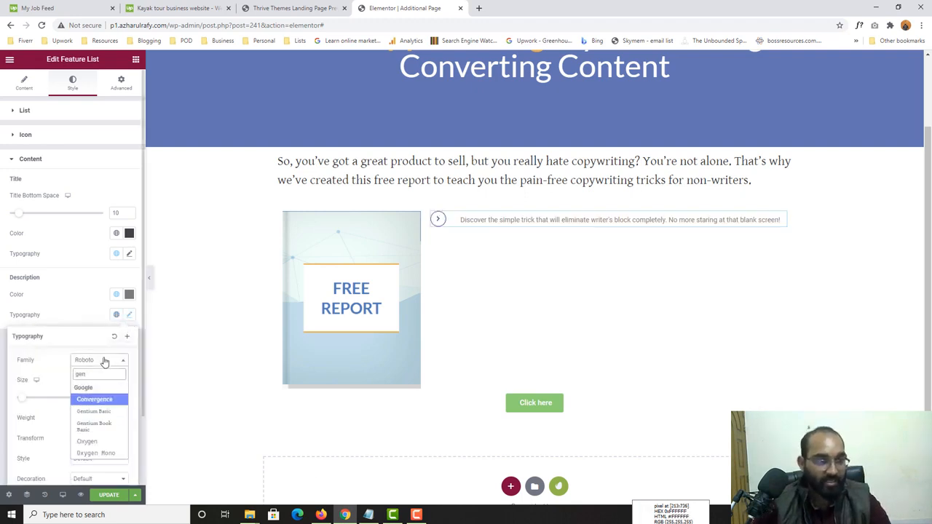
click(102, 411)
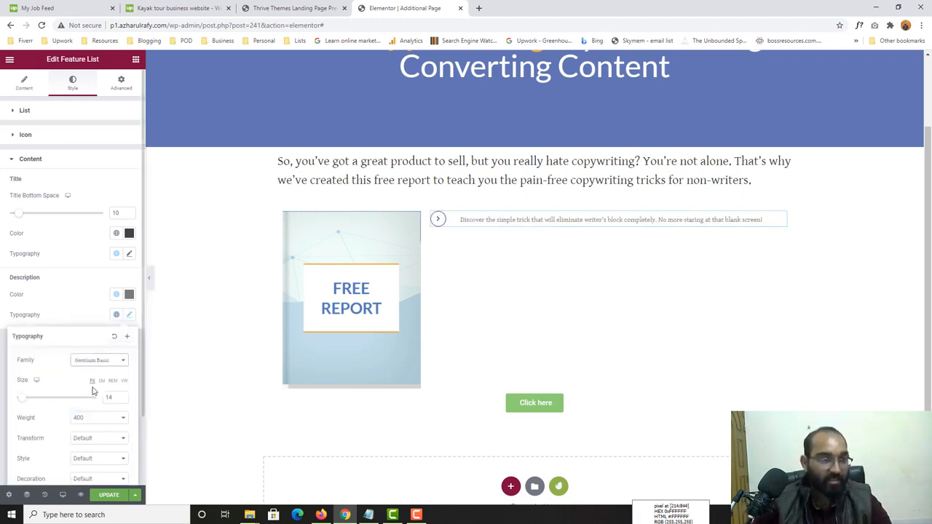
click(295, 8)
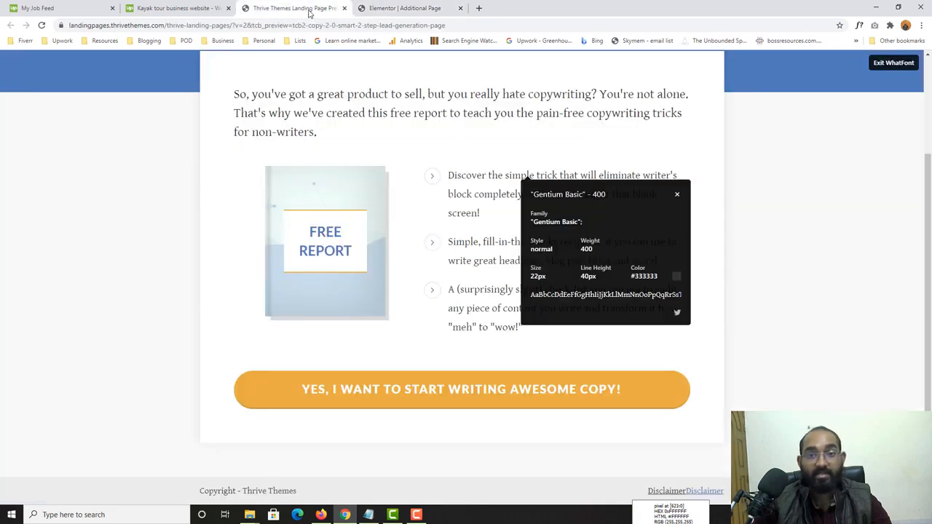
click(375, 8)
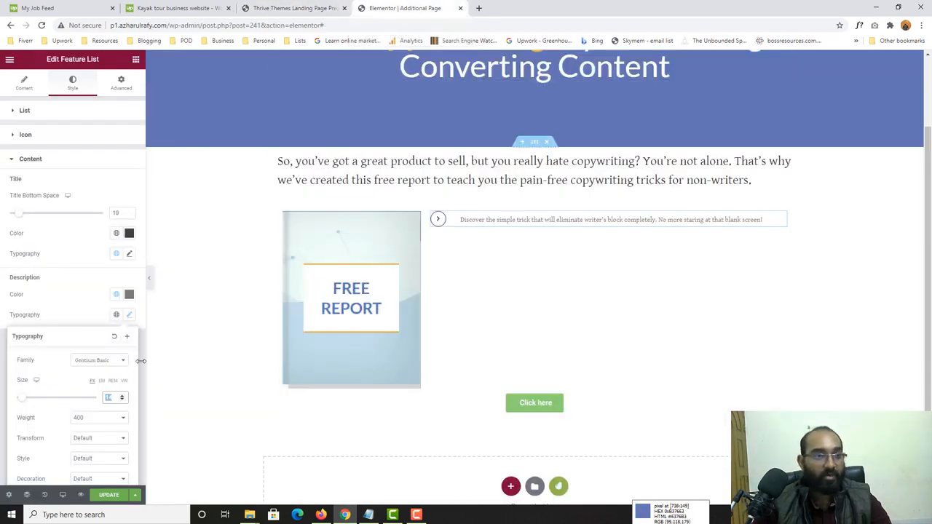
text(22)
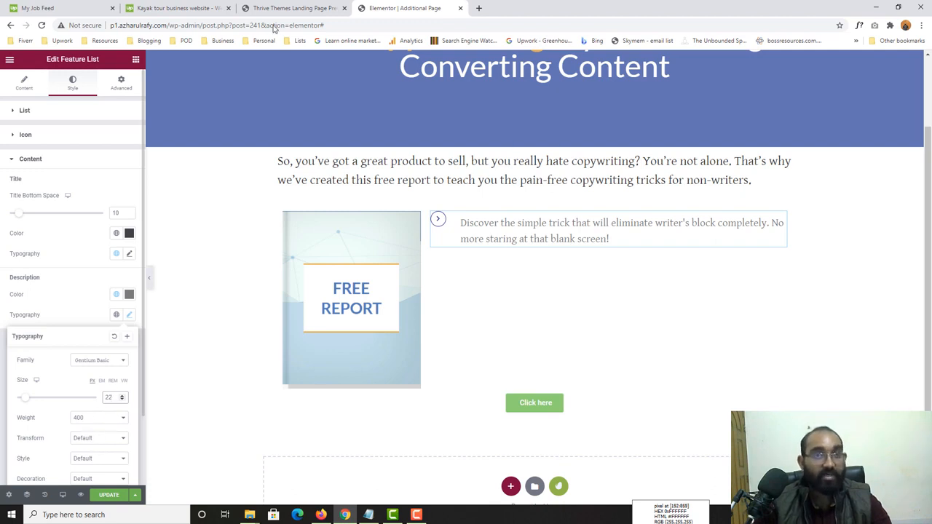
Step: Copy the bullet text colour #333333 from the reference page's font details and apply it to the feature list's description
click(291, 8)
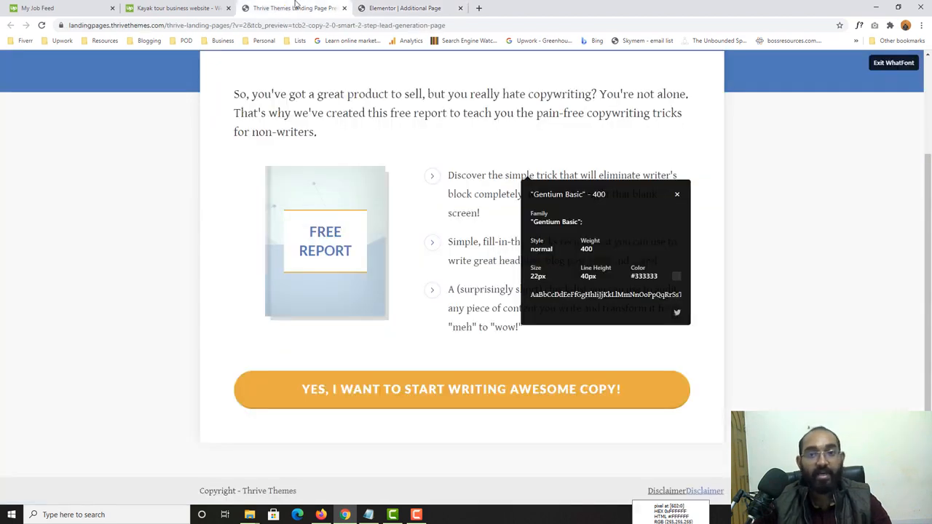
double_click(640, 276)
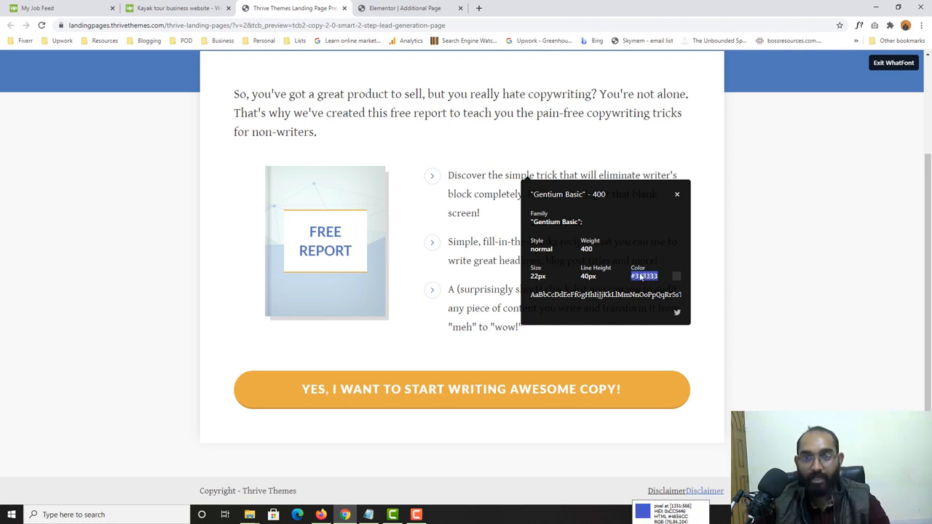
right_click(641, 276)
click(665, 279)
click(407, 8)
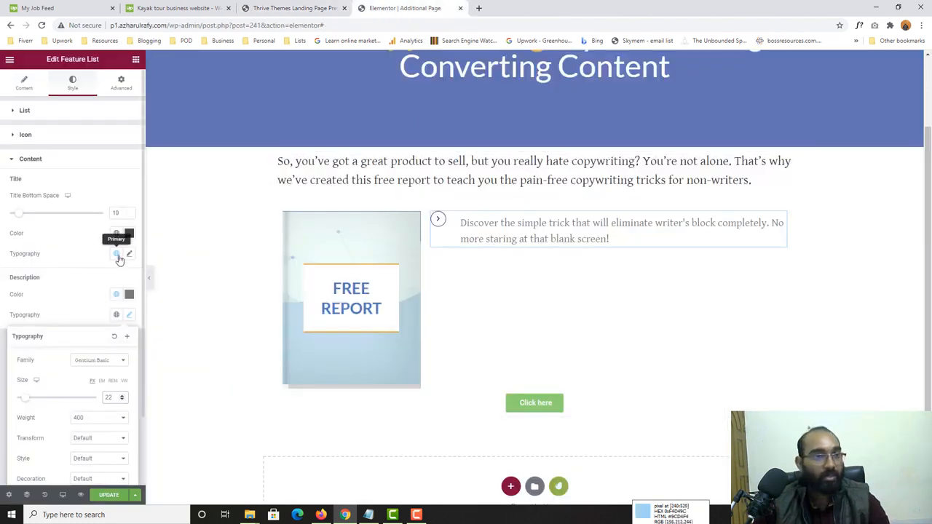
click(128, 294)
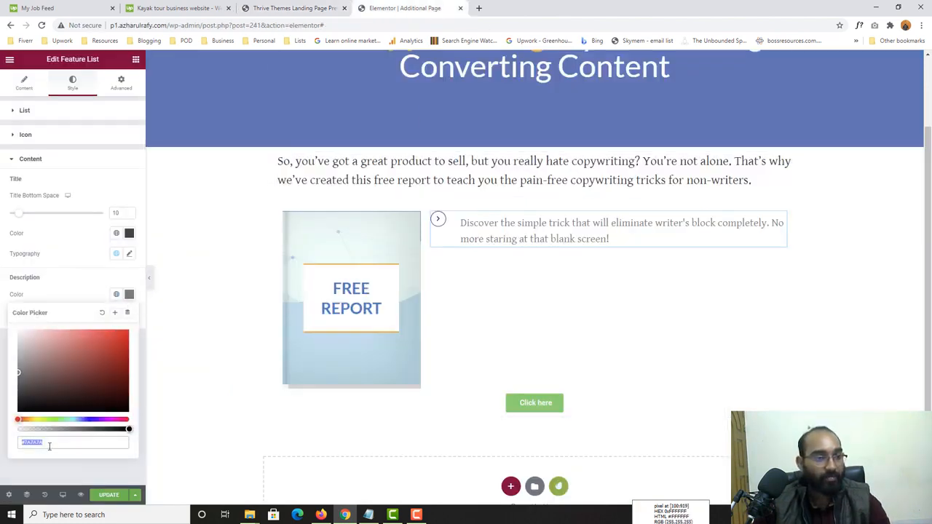
key(ctrl+v)
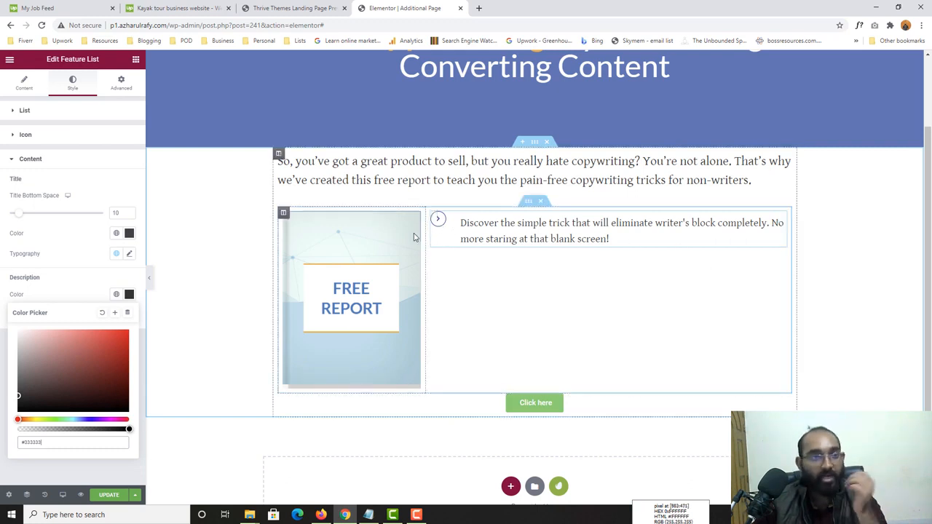
Step: Reduce the feature list icon to size 20 and icon size 10, and exit WhatFont on the reference page
click(28, 134)
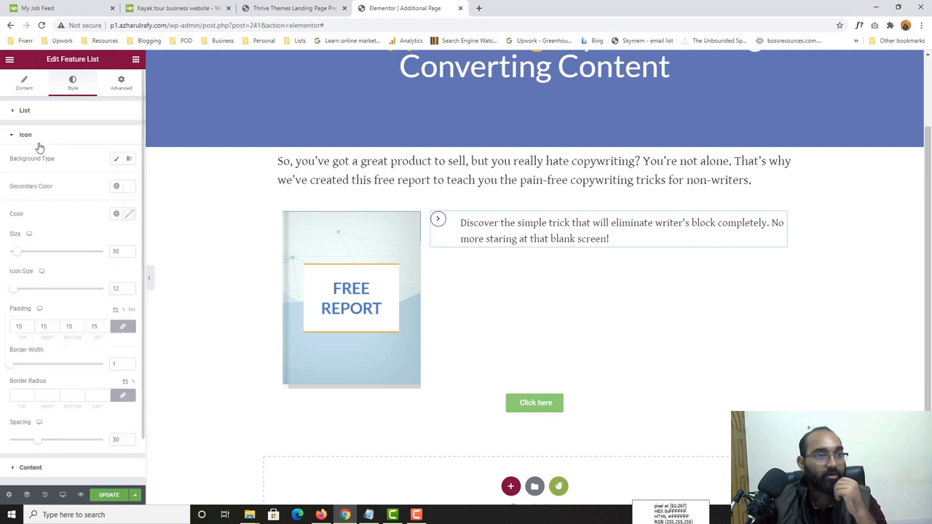
double_click(115, 253)
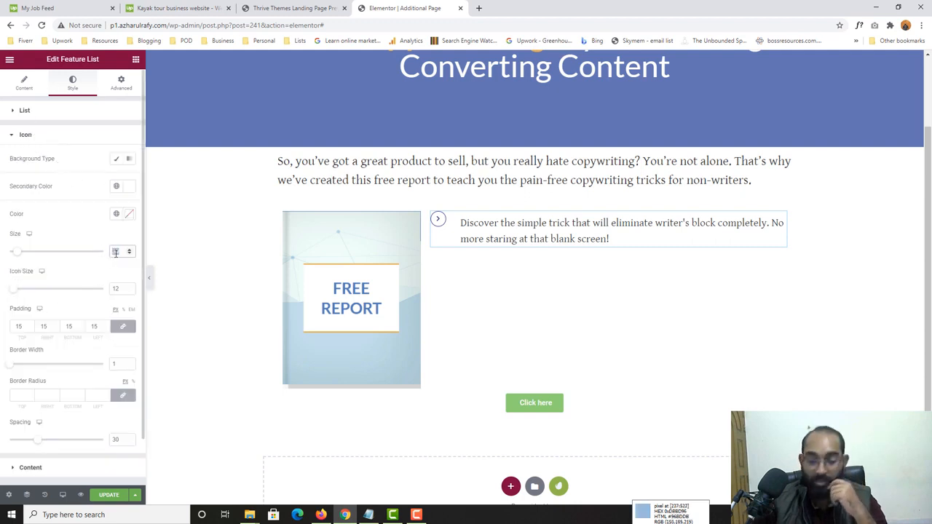
text(25)
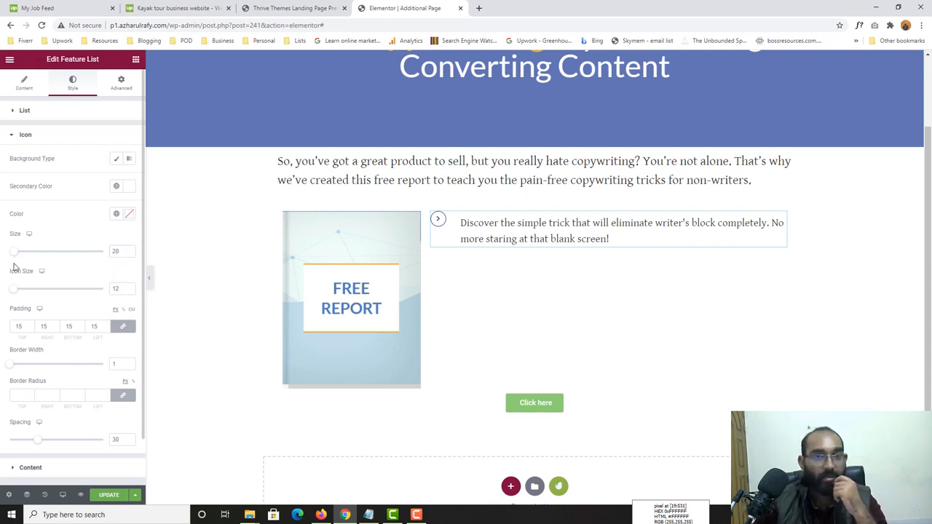
double_click(110, 289)
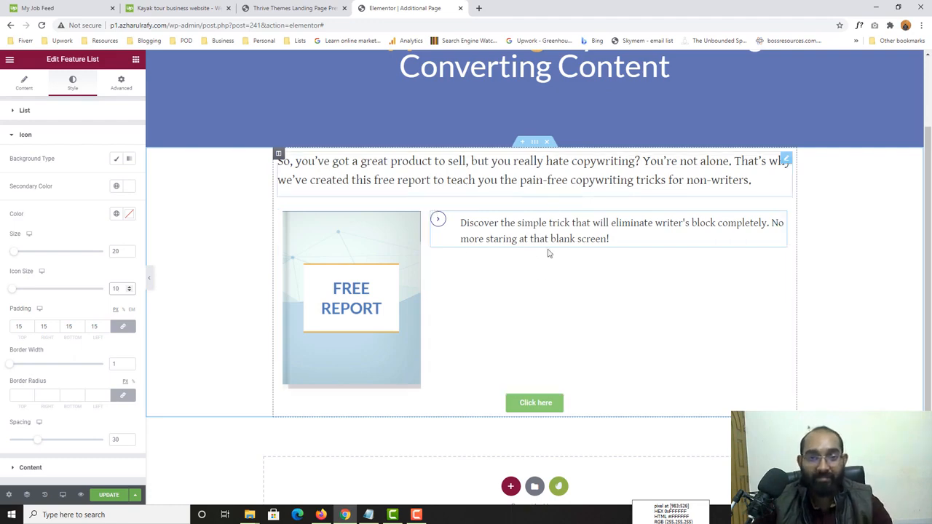
click(403, 8)
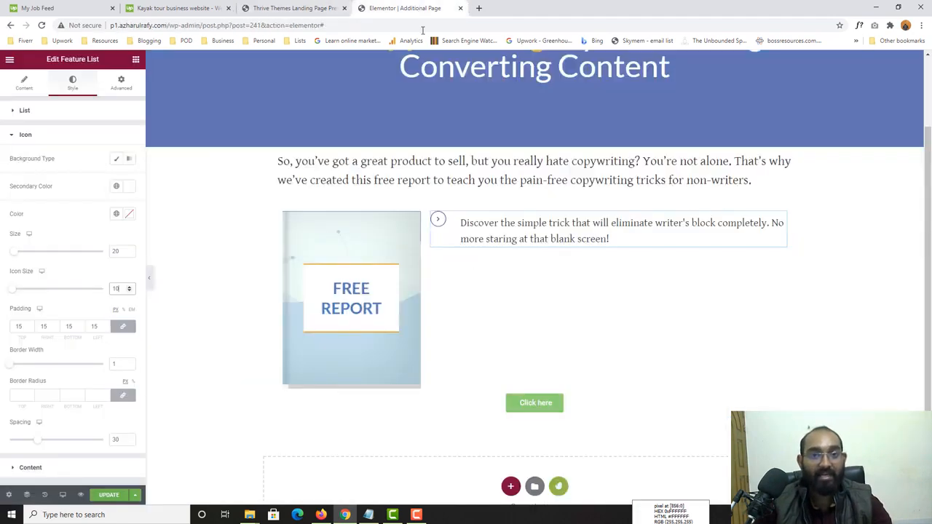
click(313, 7)
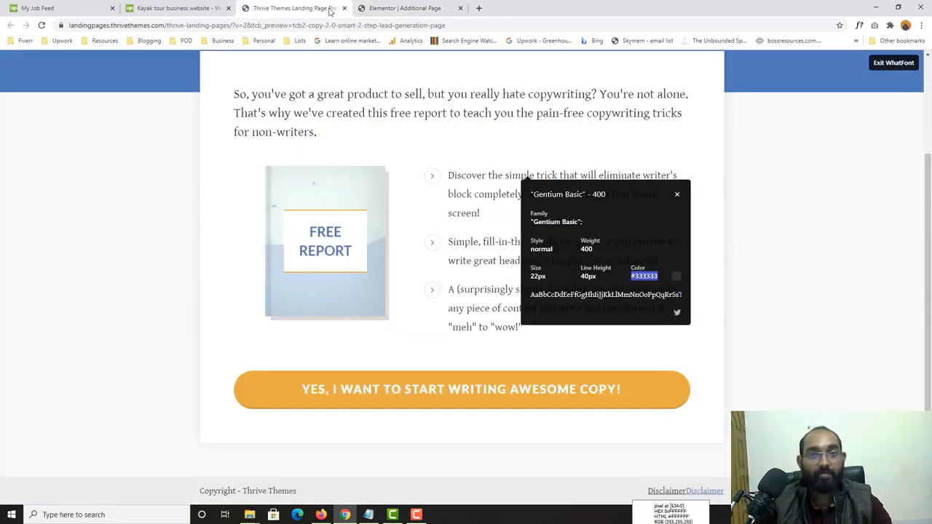
click(886, 64)
click(402, 7)
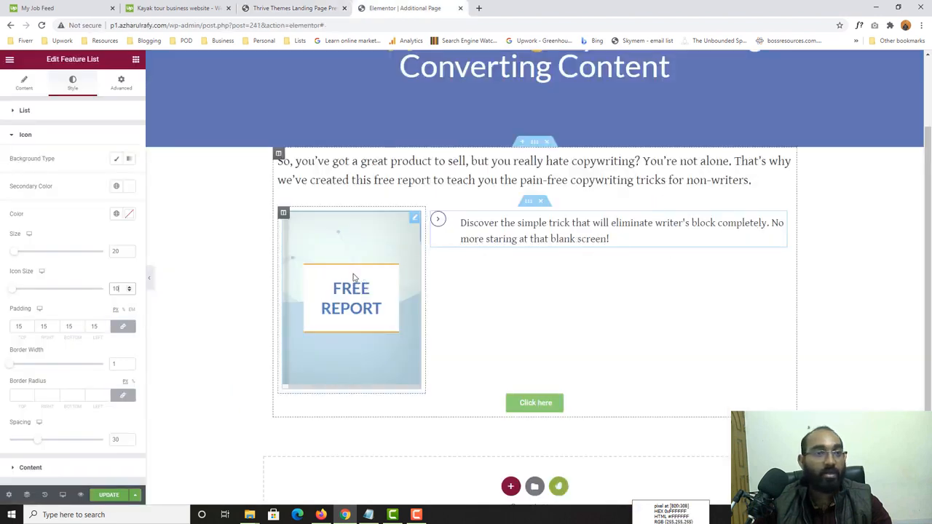
Step: Duplicate the feature item twice to make three list items
click(26, 85)
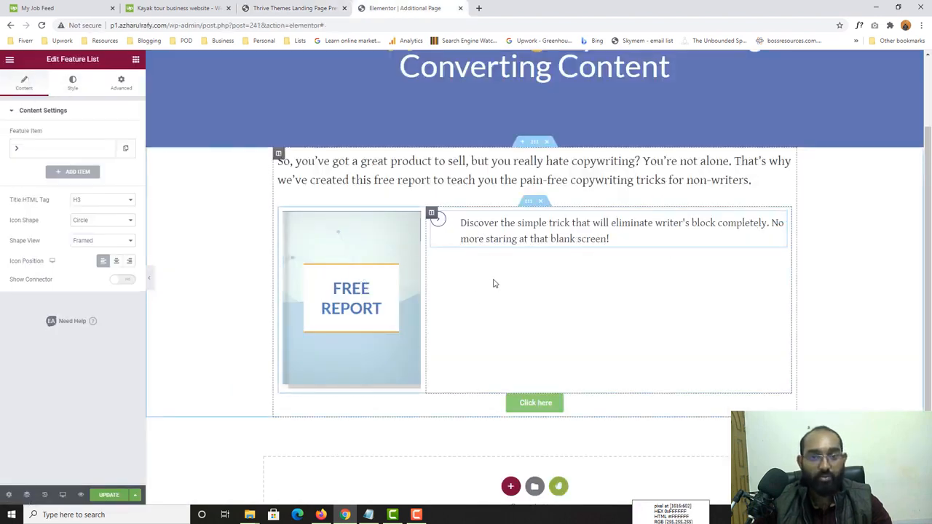
click(106, 149)
click(109, 175)
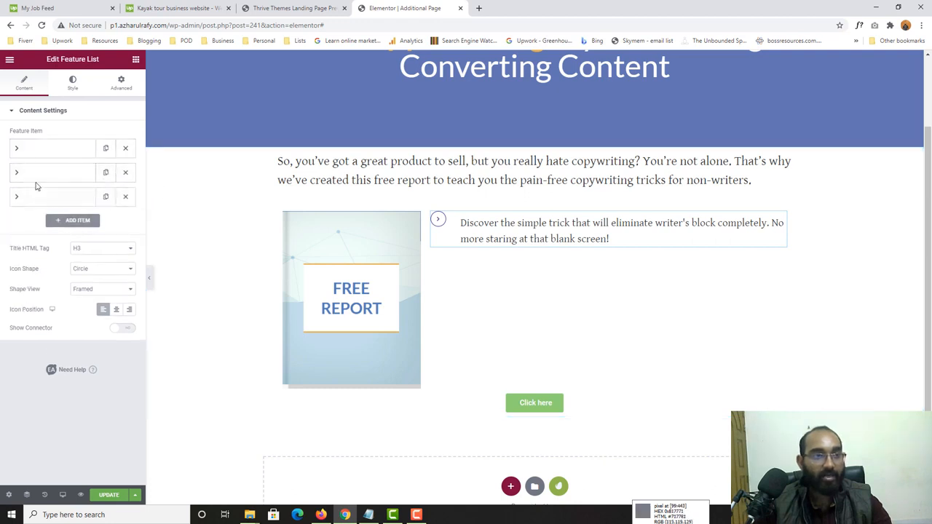
Step: Replace the second feature item's content with the reference page's second bullet, "Simple, fill-in-the-blanks recipes that you can use…"
click(31, 197)
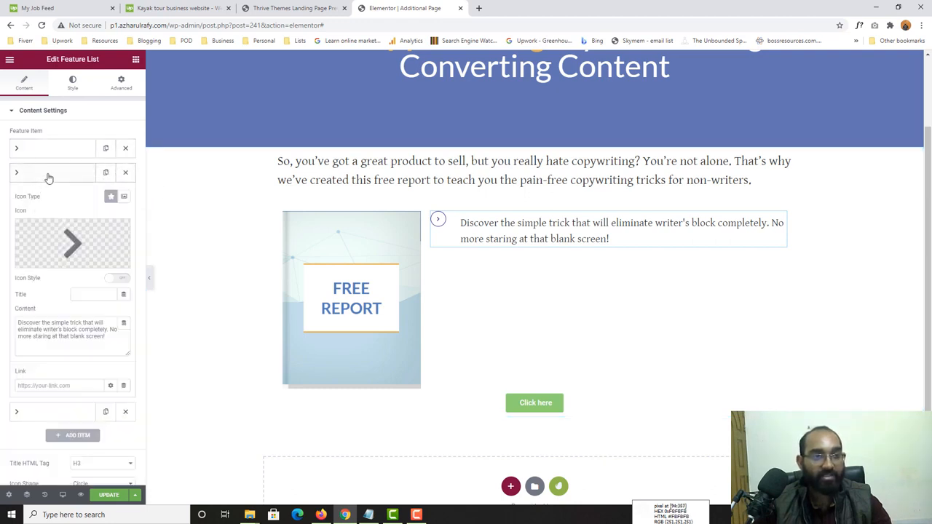
key(ctrl+shift+Tab)
double_click(462, 244)
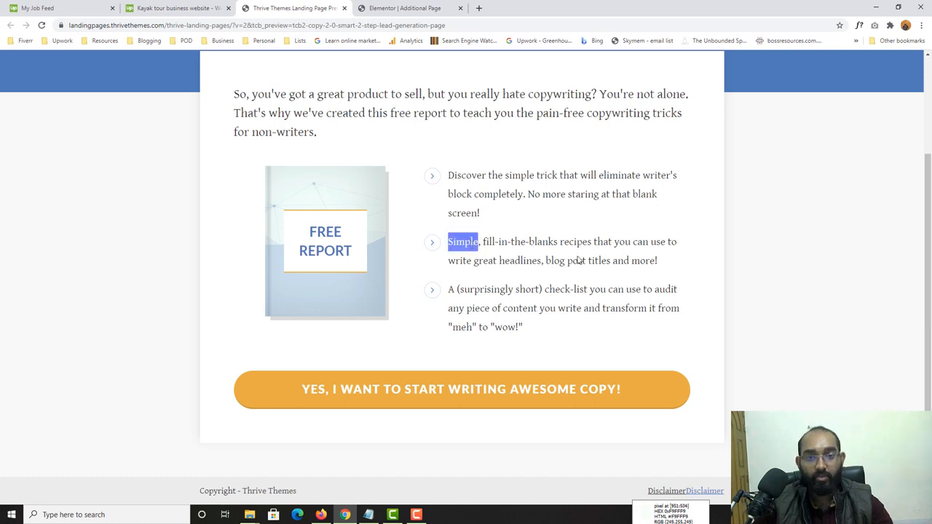
shift+click(653, 263)
click(403, 5)
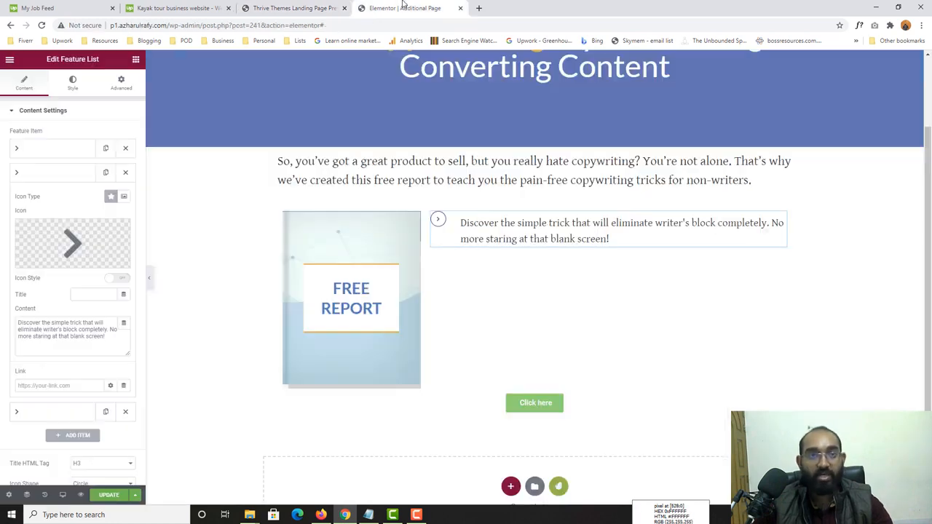
triple_click(64, 332)
text(Simple, fill-in-the-blanks recipes that you can use to write great headlines, blog post titles and more!)
scroll(34, 331, down, 1)
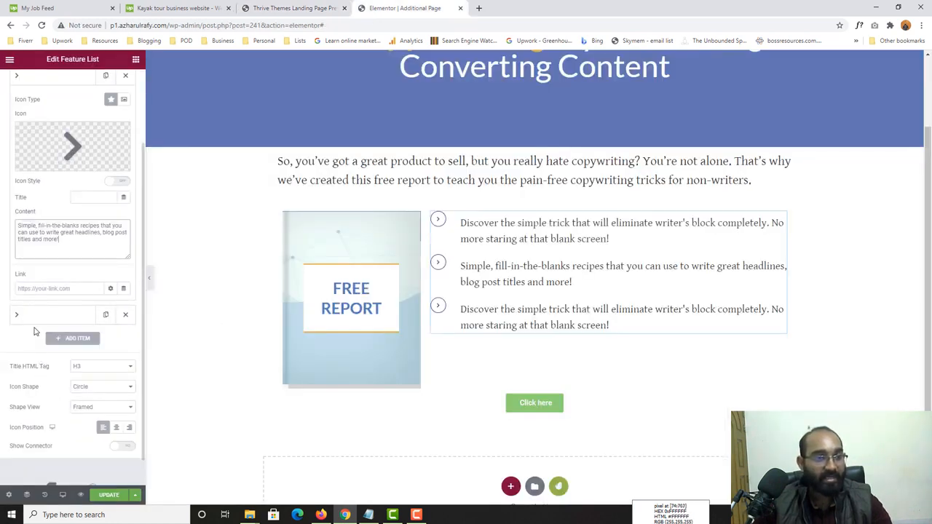
Step: Replace the third feature item's content with the reference page's third bullet, "A (surprisingly short) check-list you can use…"
click(35, 319)
scroll(35, 323, down, 1)
click(301, 4)
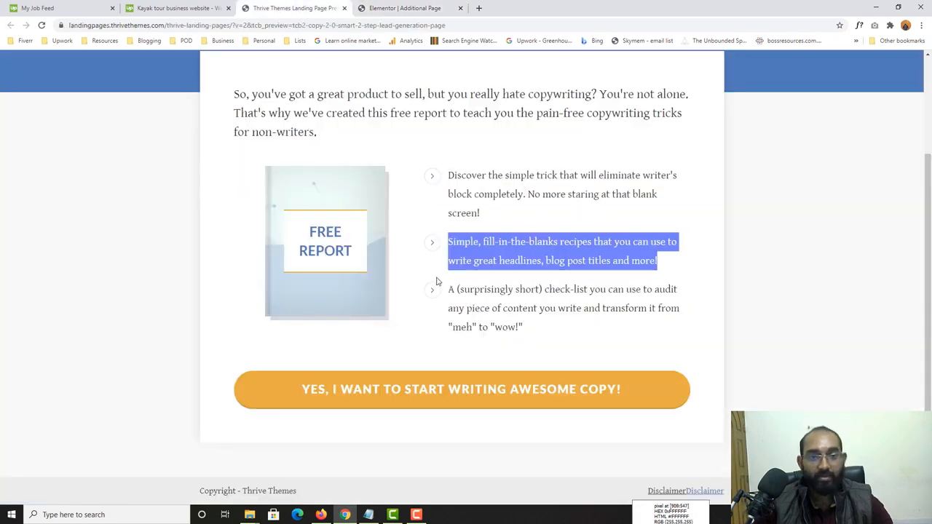
drag(448, 289, 529, 333)
key(ctrl+c)
click(377, 6)
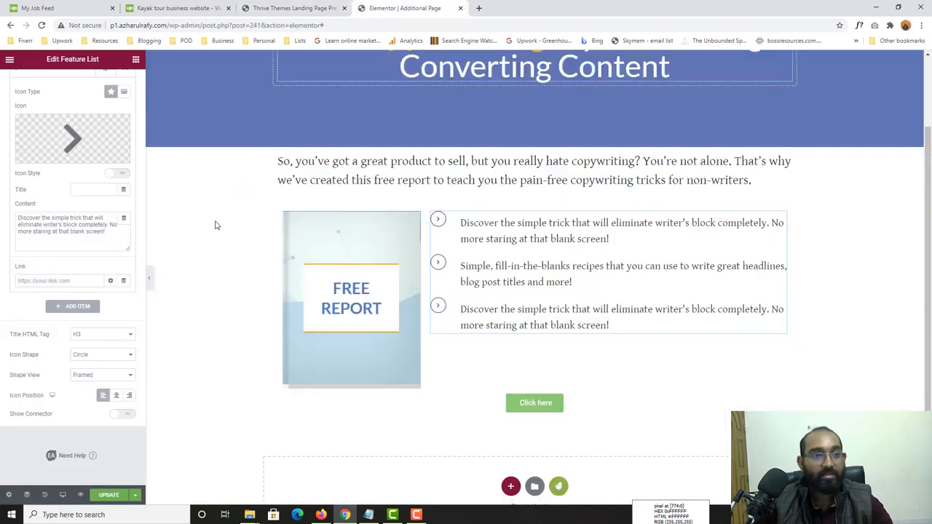
triple_click(75, 241)
key(ctrl+v)
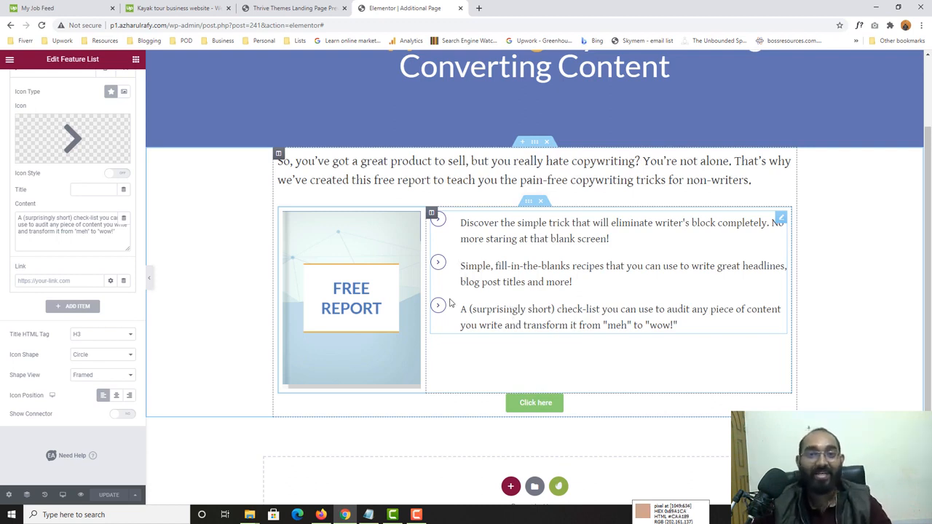
Step: Open the "Click here" button's settings and compare the button with the orange call-to-action on the reference page
scroll(449, 302, down, 1)
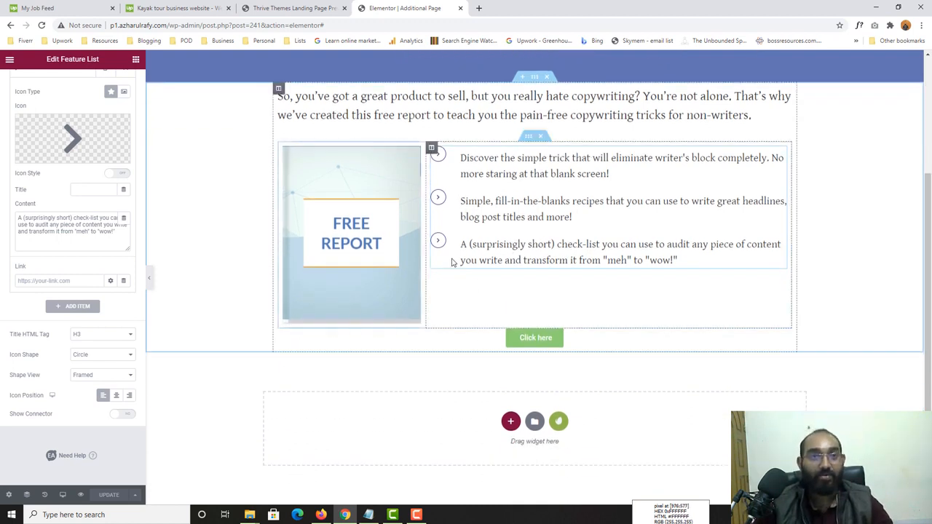
click(340, 7)
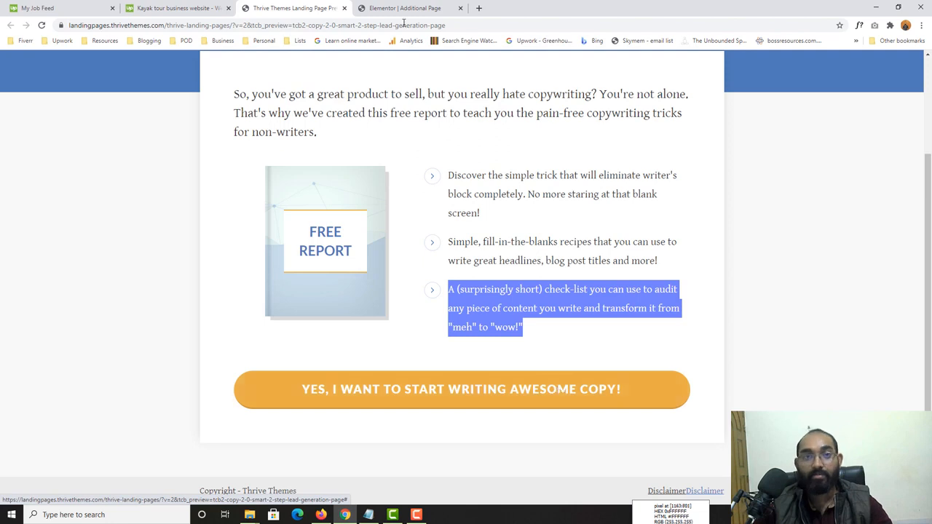
key(ctrl+Tab)
click(533, 342)
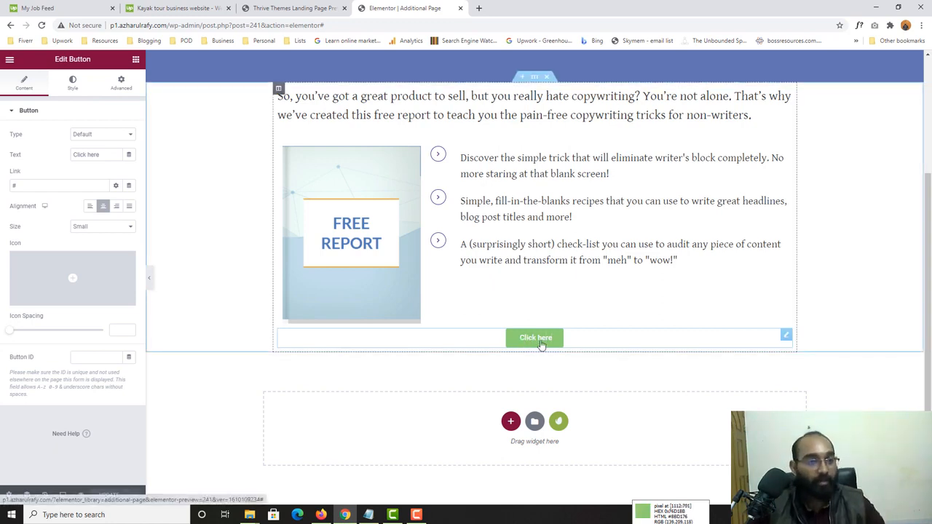
click(276, 6)
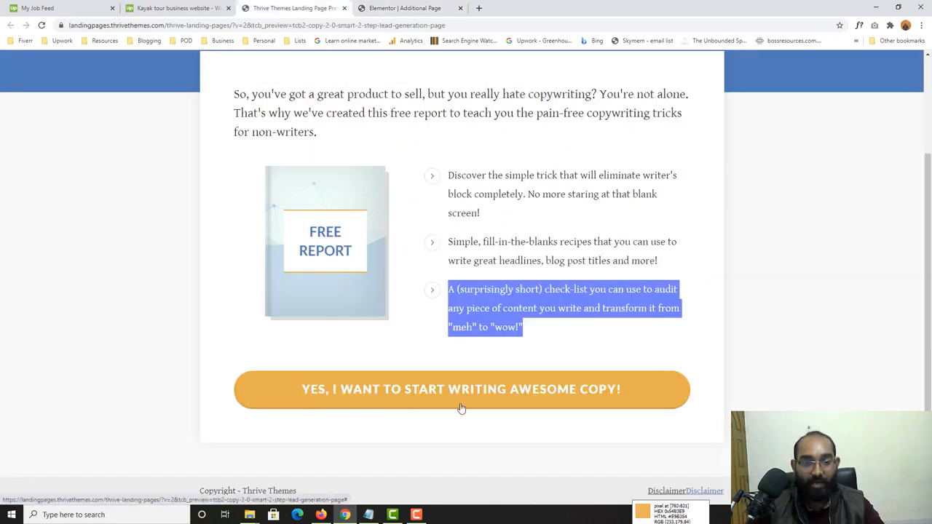
click(408, 7)
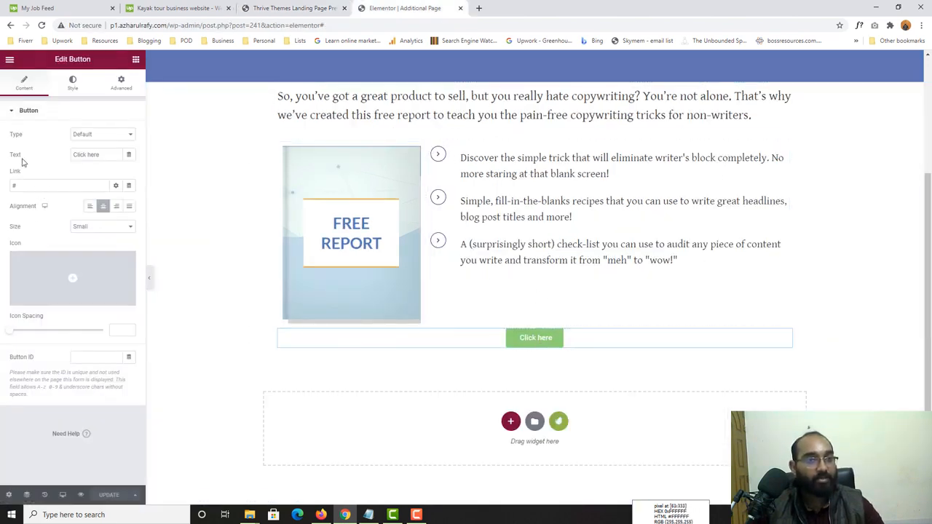
Step: Replace the button's text with "YES, I WANT TO WRITE AWESOME COPY"
double_click(76, 154)
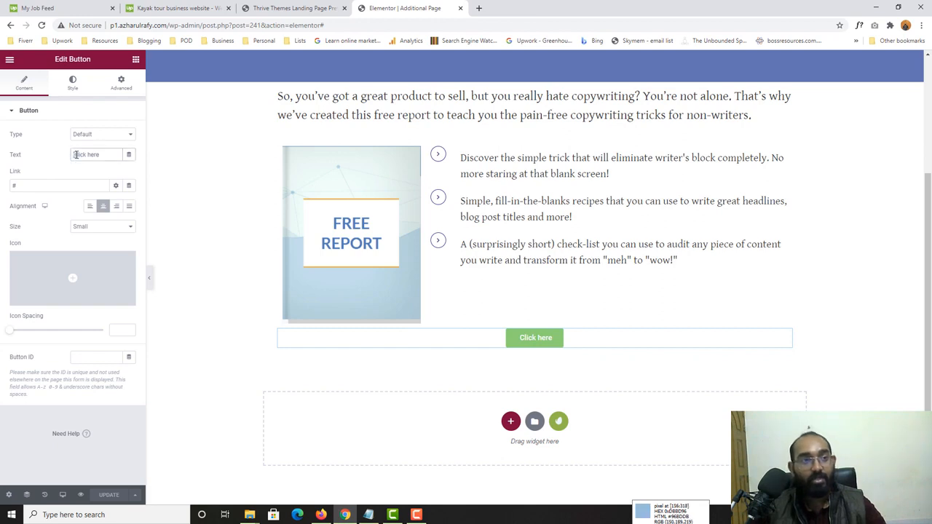
click(107, 155)
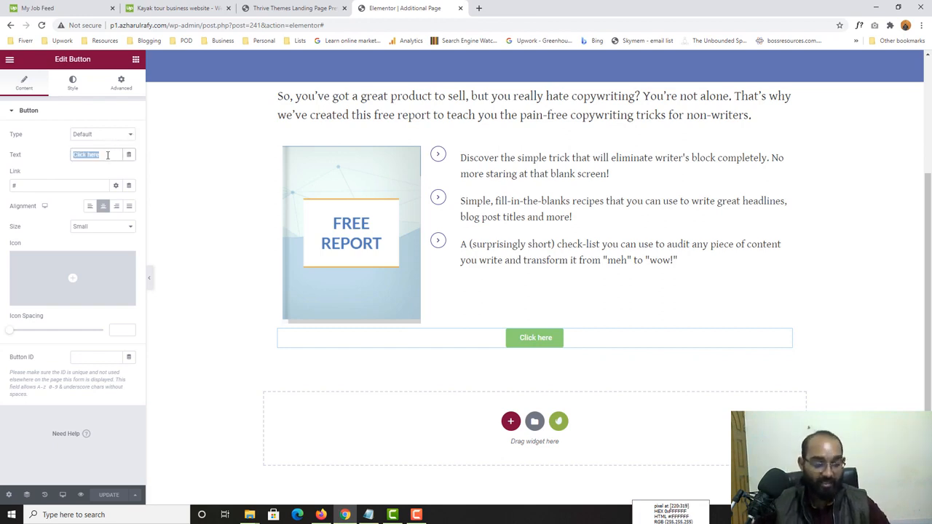
text(YES)
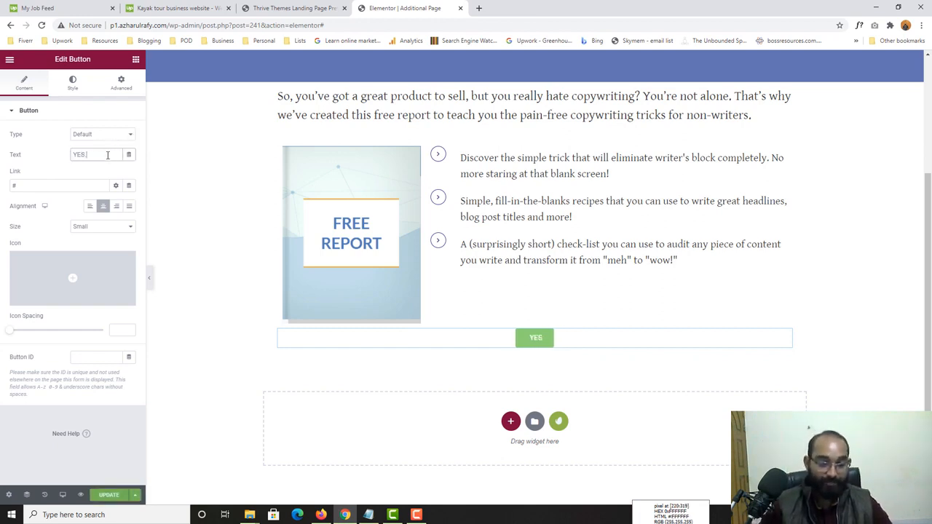
text(, I WANT TO)
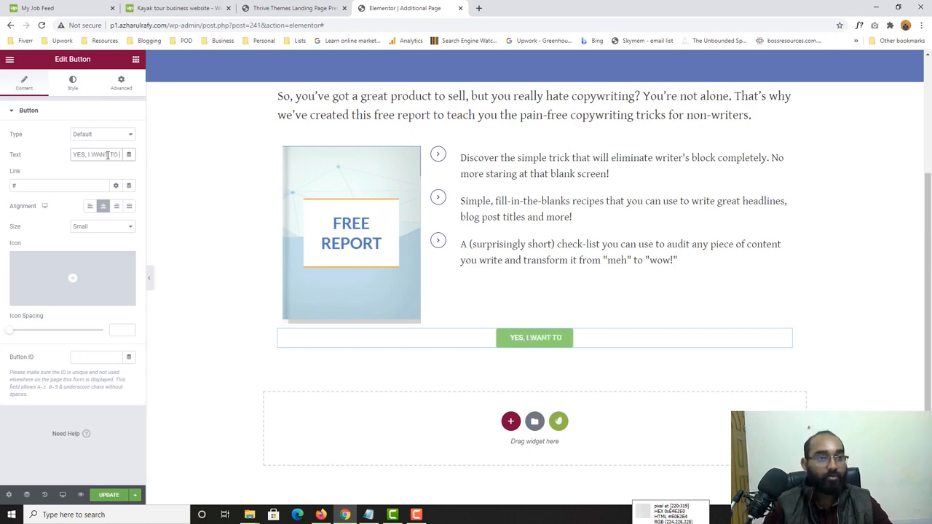
text( WRITE AWE)
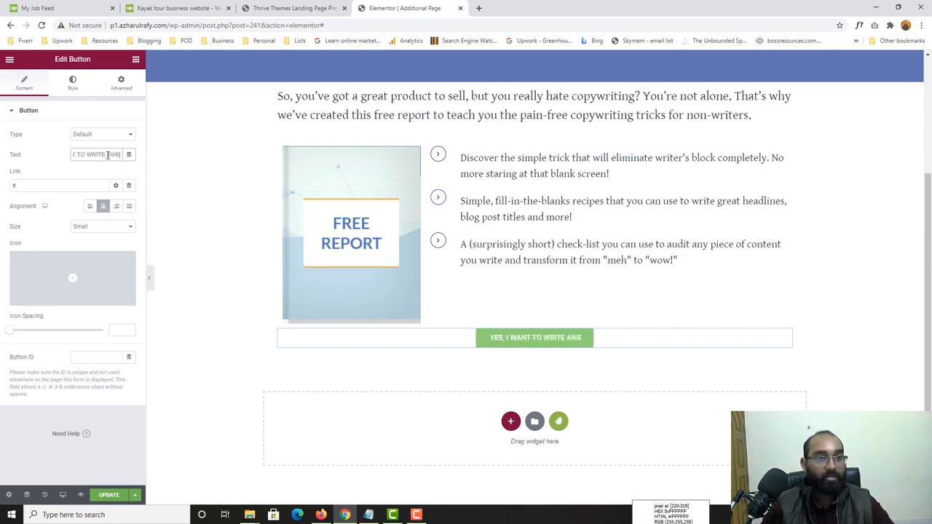
text(SOME COPY)
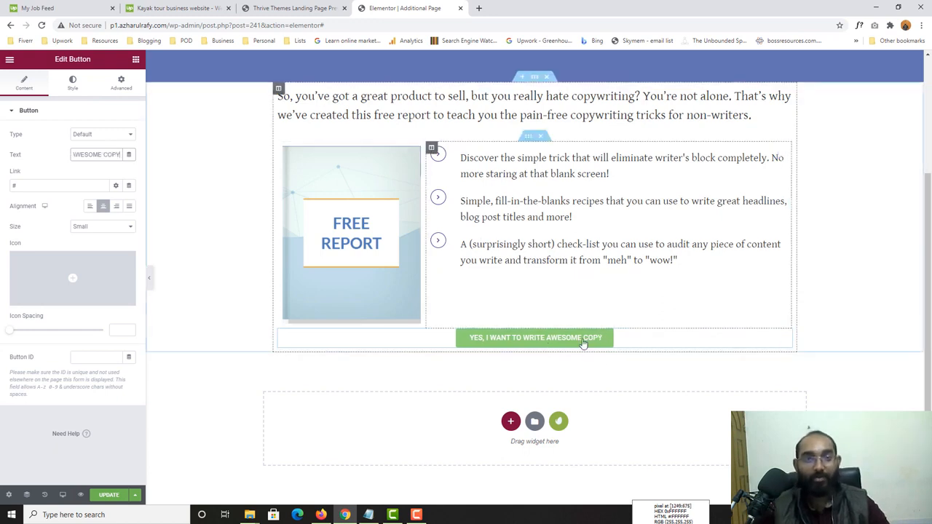
Step: Sample the orange of the reference page's call-to-action and set the button's background color to #E9B354
click(291, 8)
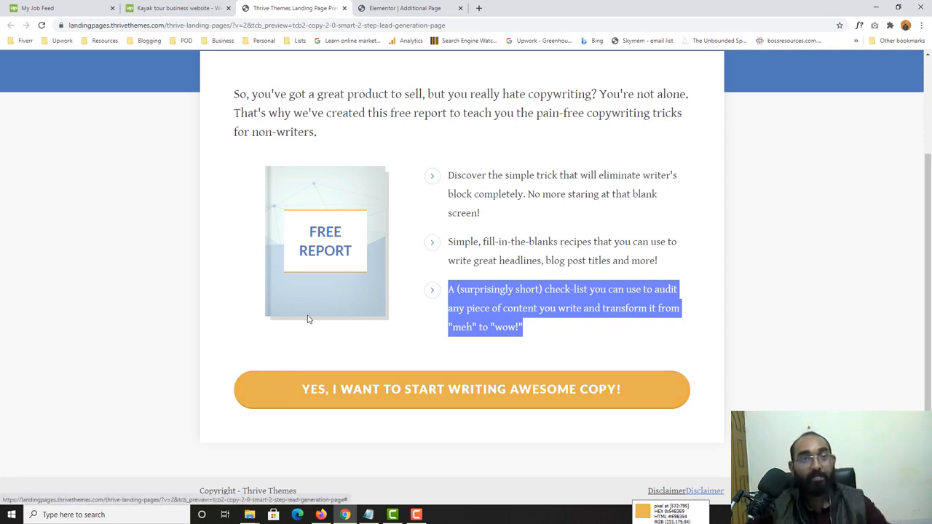
click(384, 6)
click(331, 6)
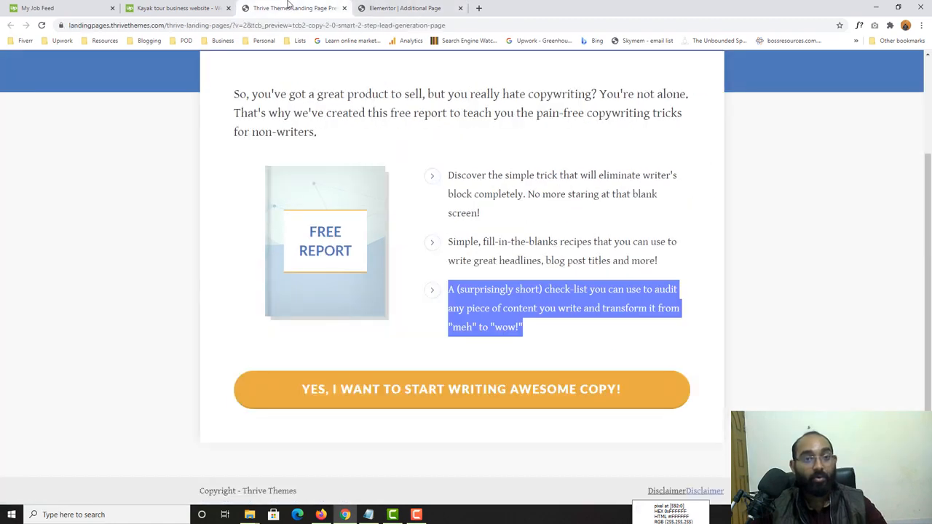
click(405, 8)
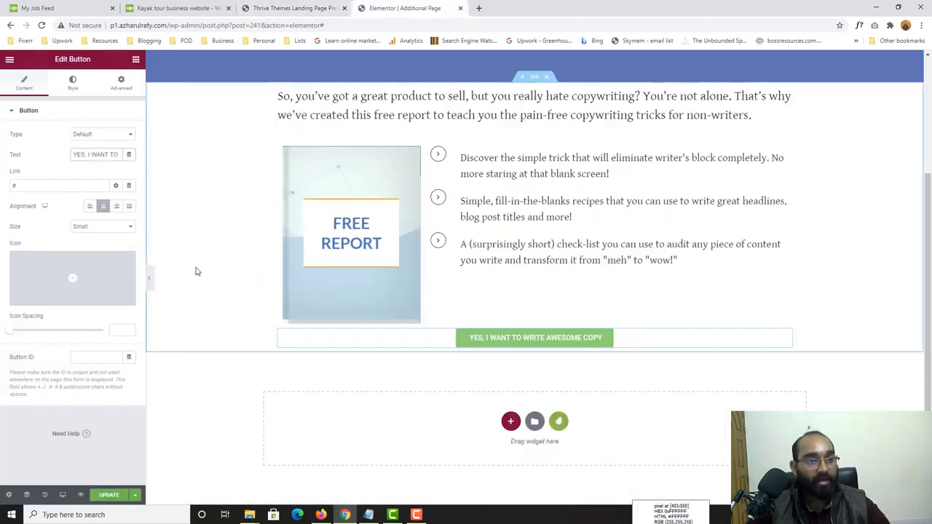
click(72, 85)
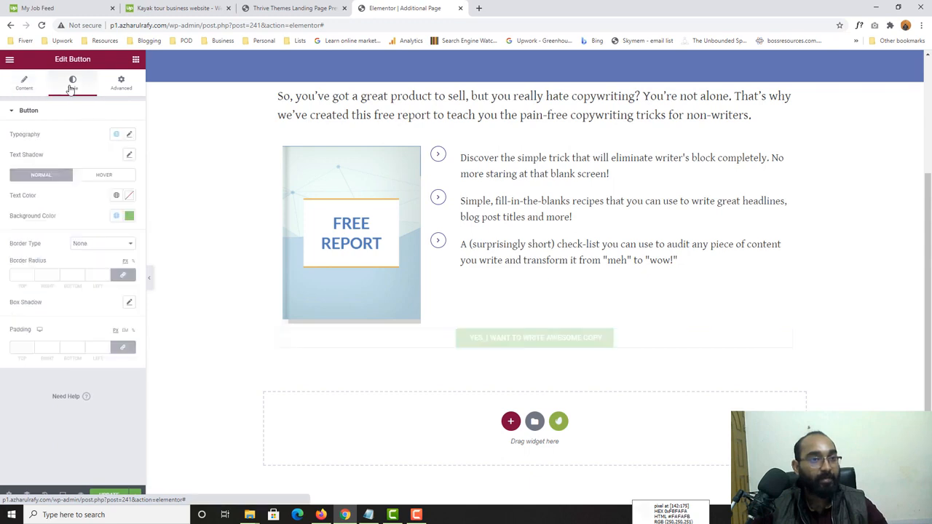
click(129, 215)
click(47, 362)
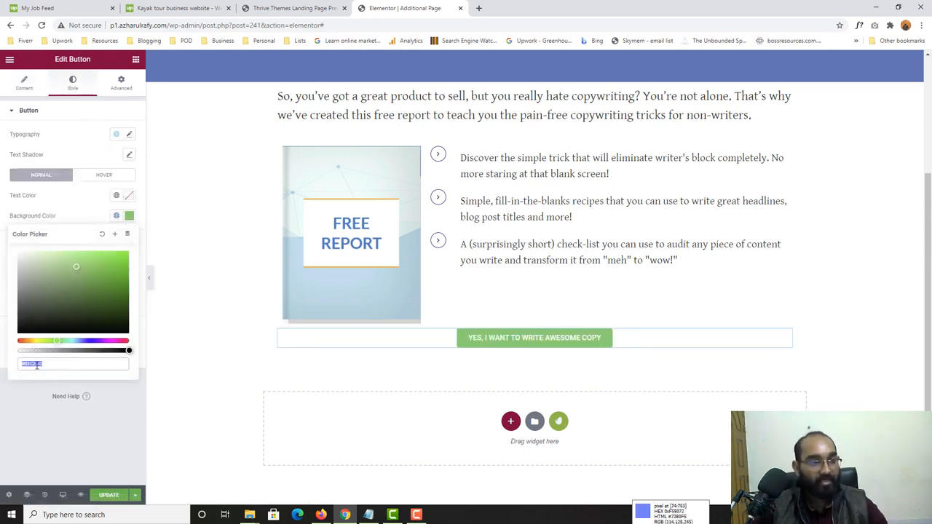
text(E8B354)
text(#)
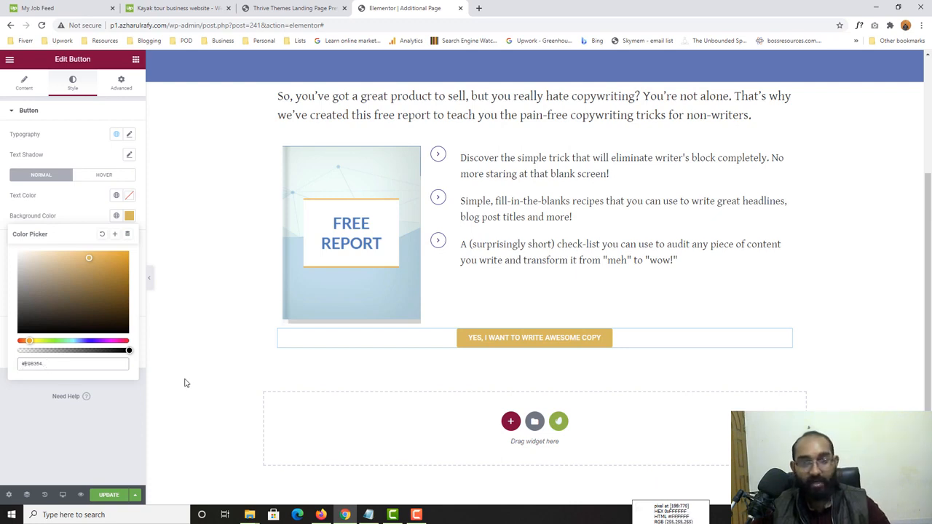
Step: Shift the button's background to a fully saturated orange and compare it with the reference page's call-to-action
drag(102, 289, 134, 256)
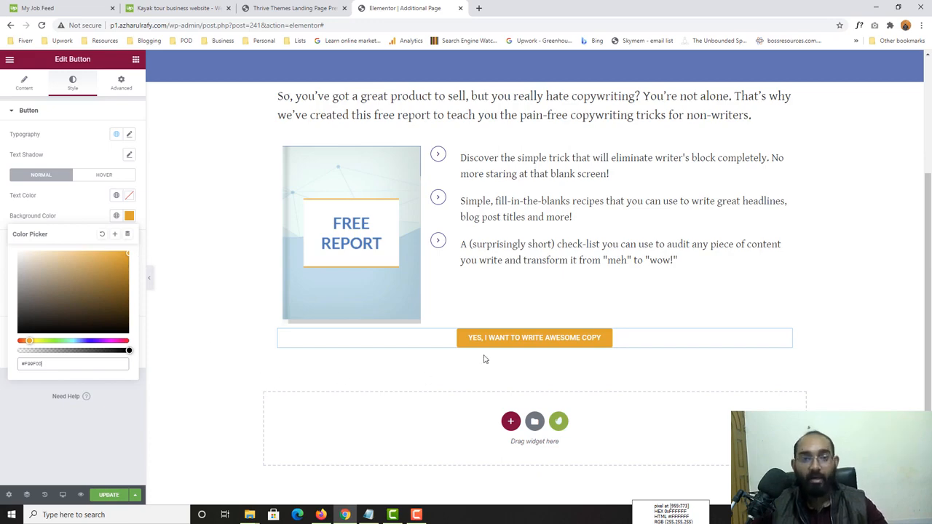
click(298, 7)
click(198, 6)
click(268, 6)
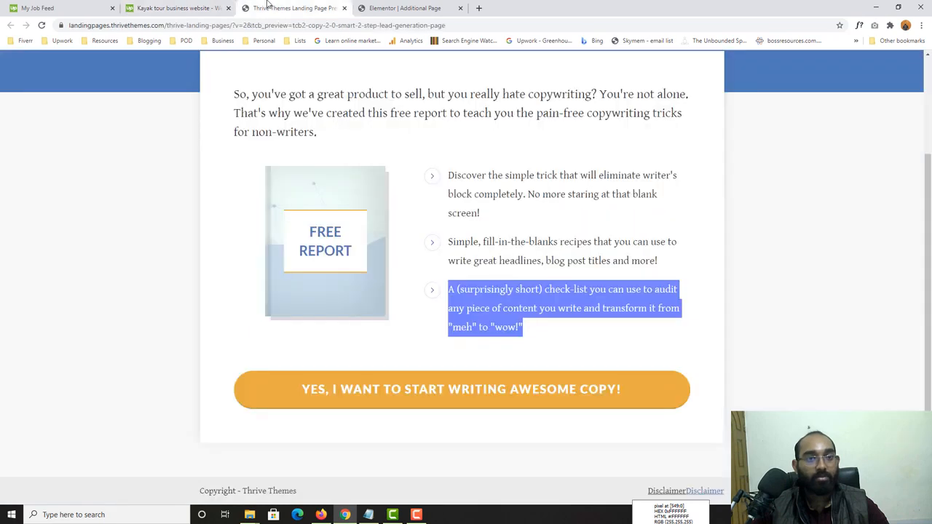
click(408, 8)
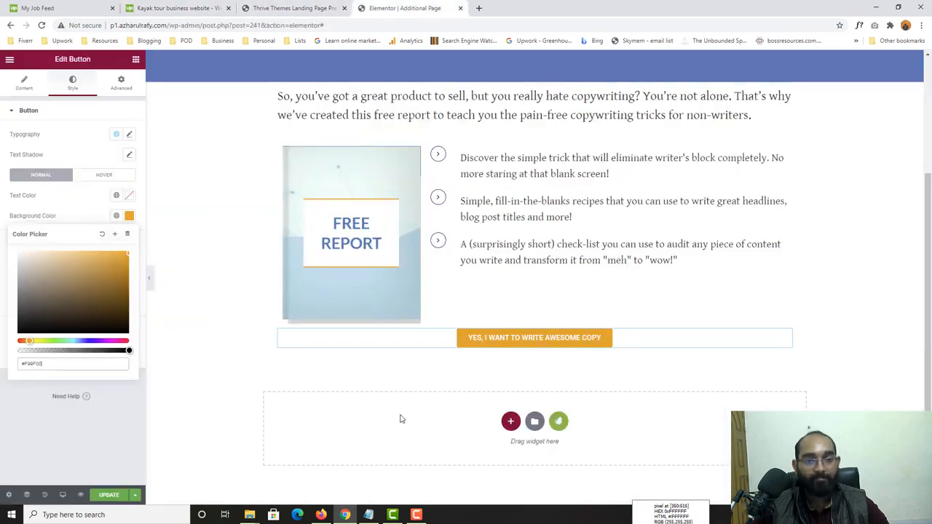
click(280, 7)
click(407, 8)
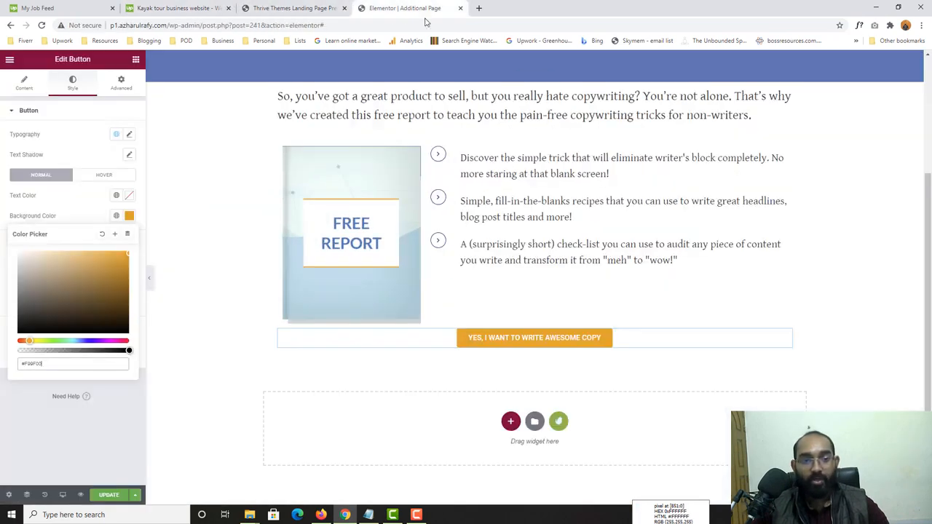
Step: Inspect the font family, weight and size of the reference page's call-to-action text with WhatFont
key(ctrl+shift+Tab)
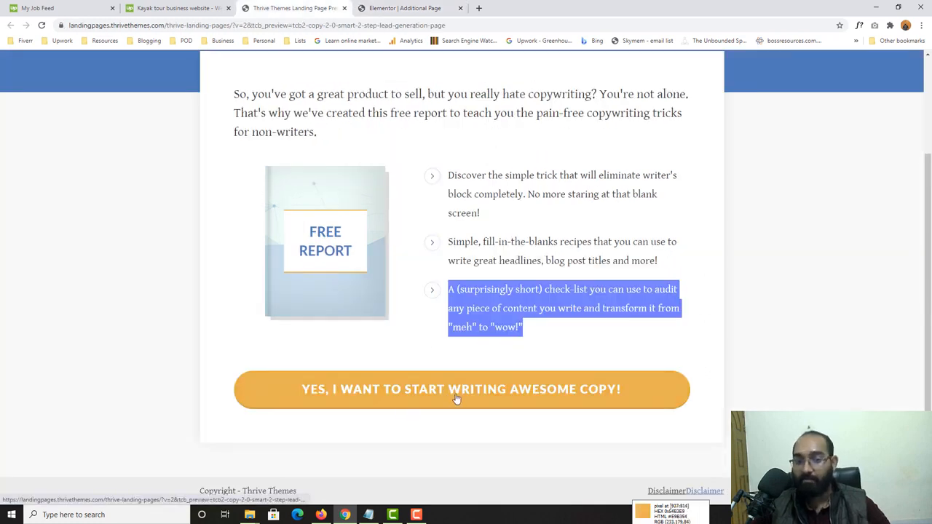
click(859, 26)
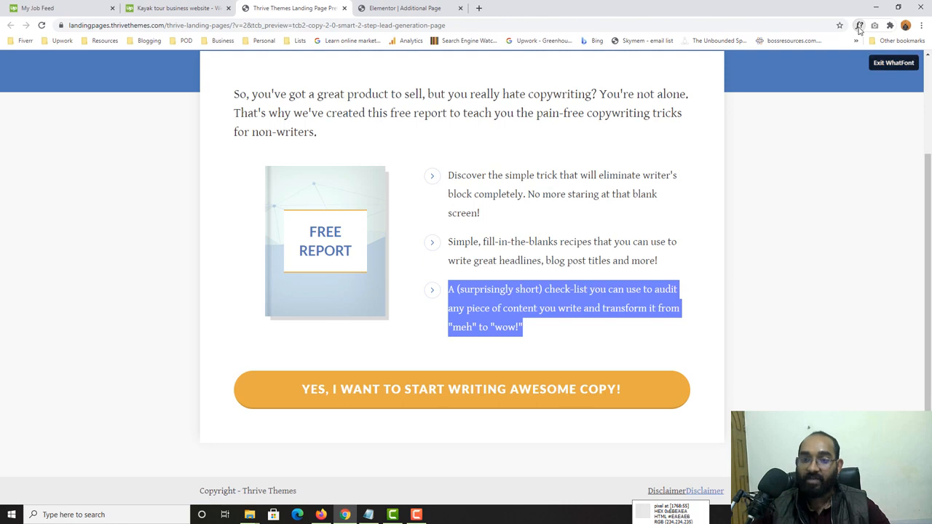
click(419, 393)
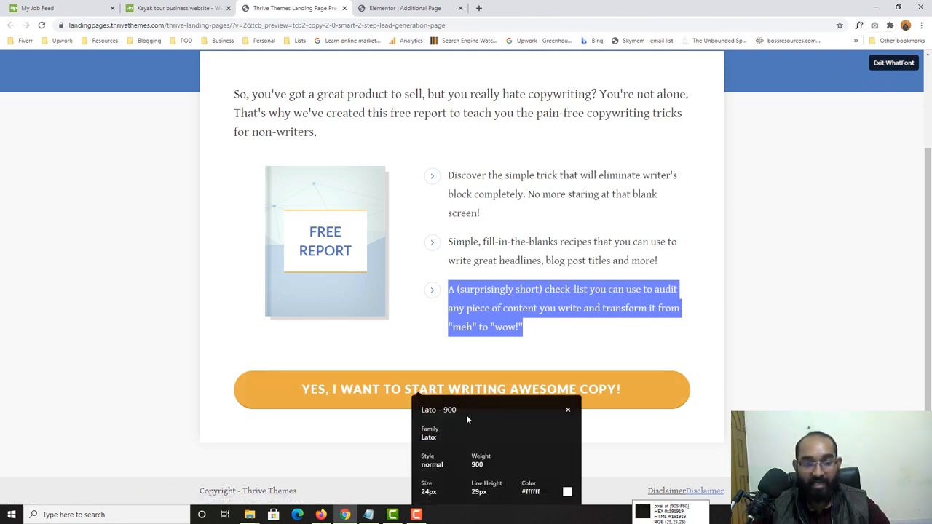
scroll(466, 415, down, 1)
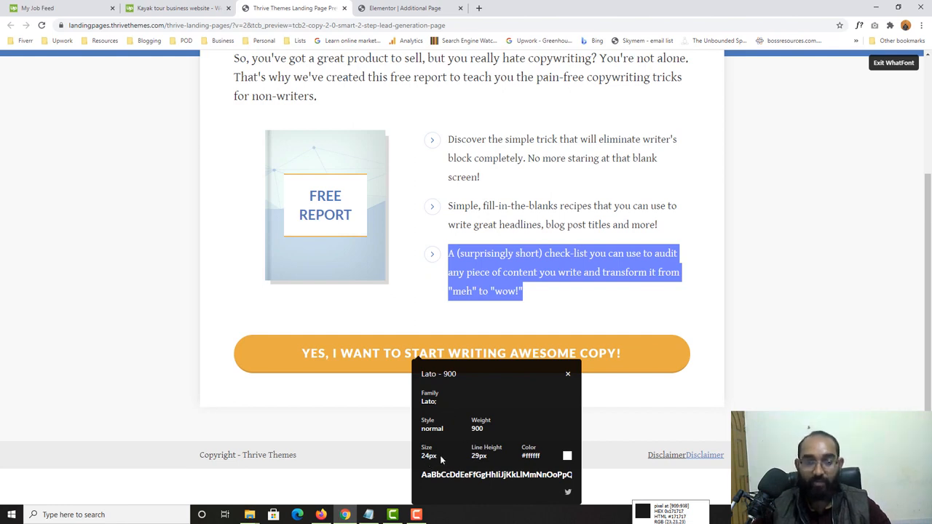
Step: Set the font family of the Elementor button's text to Lato
click(406, 7)
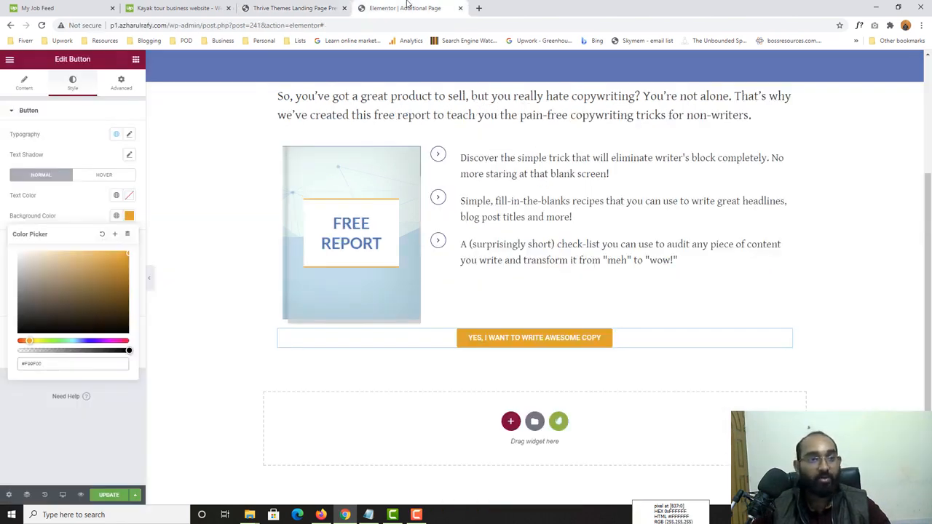
click(80, 206)
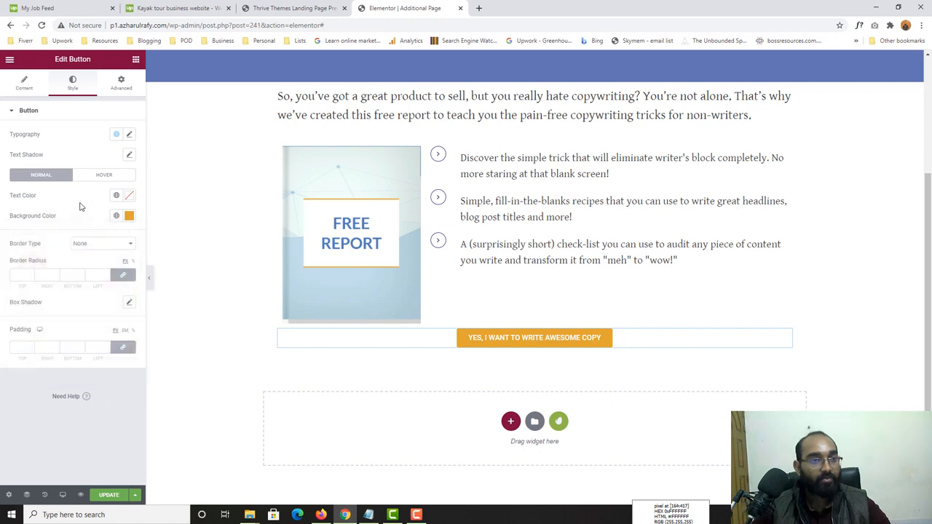
click(127, 138)
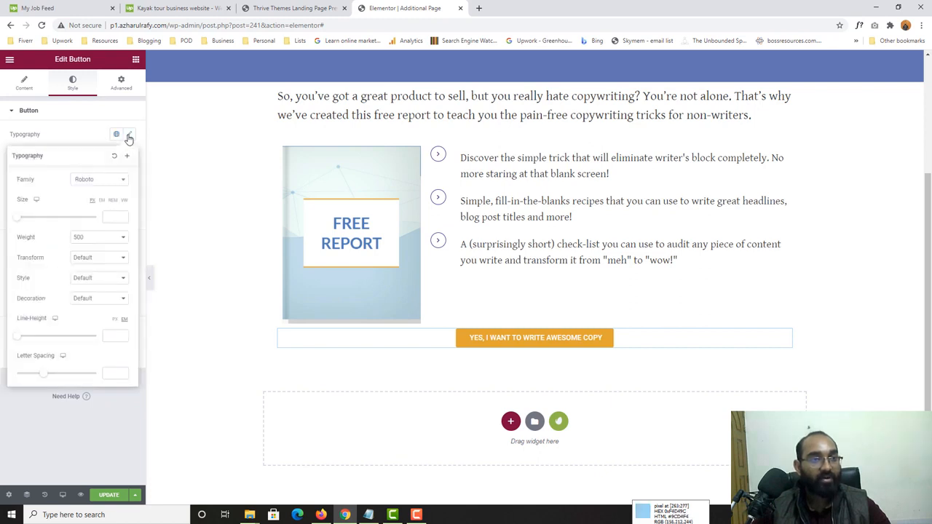
click(106, 187)
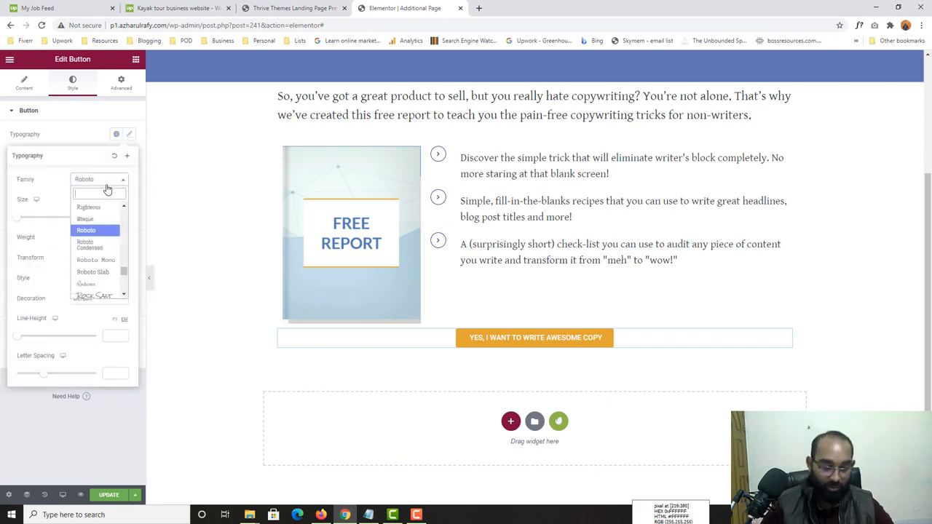
text(lato)
key(Return)
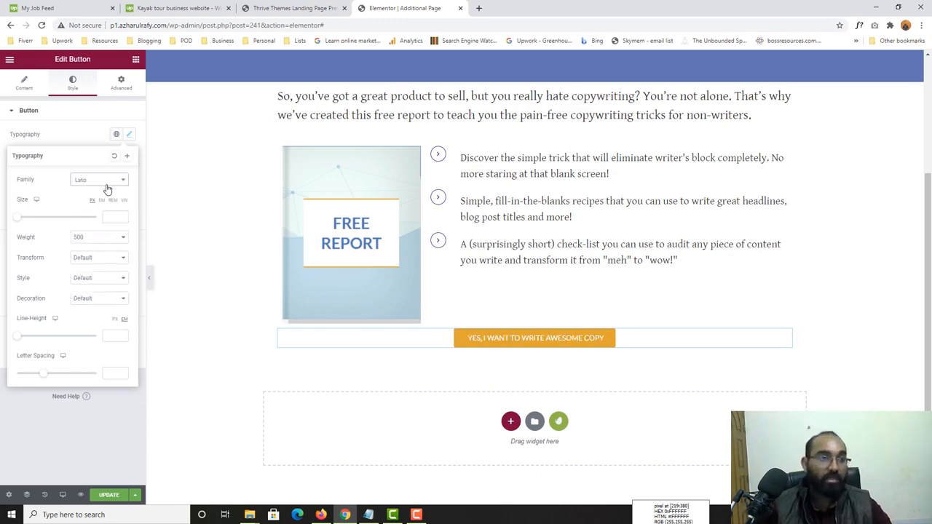
Step: Match the button text to the reference font by setting its size to 24 px and weight to 900
click(277, 8)
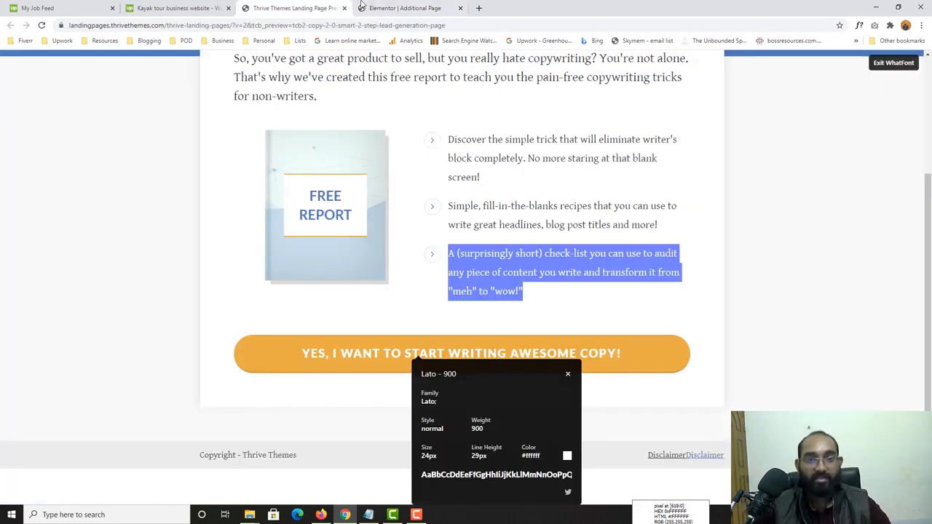
click(392, 6)
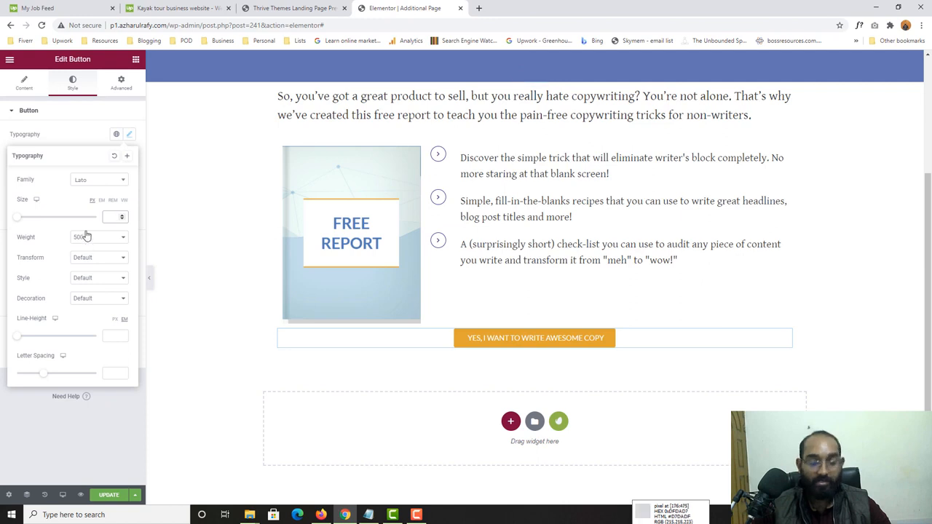
text(24)
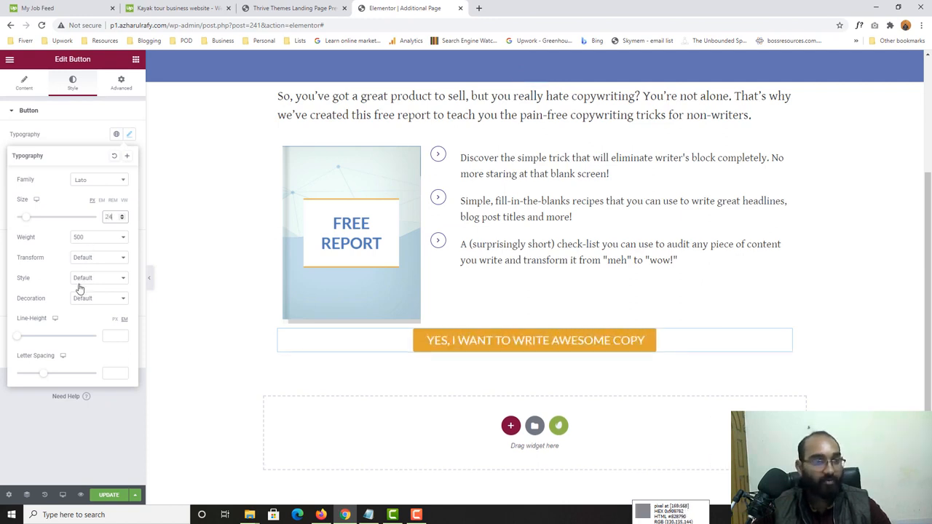
click(92, 238)
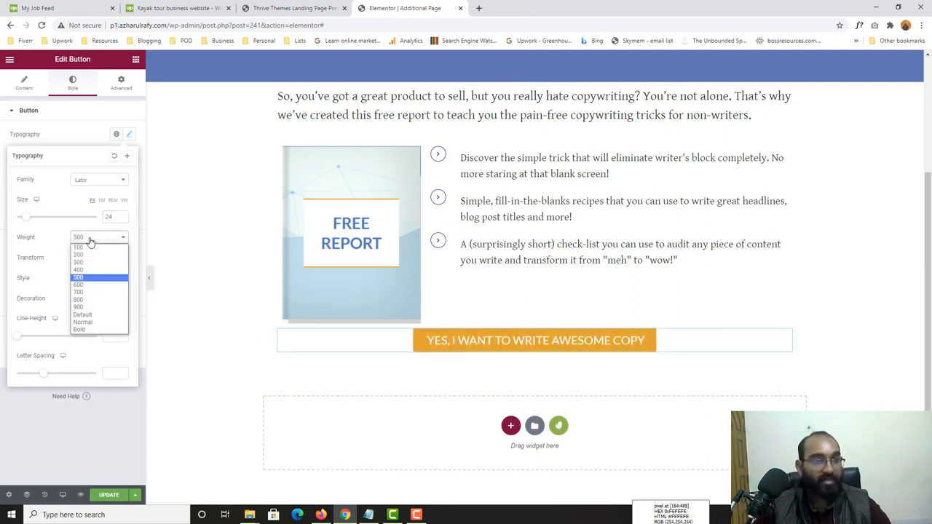
click(88, 310)
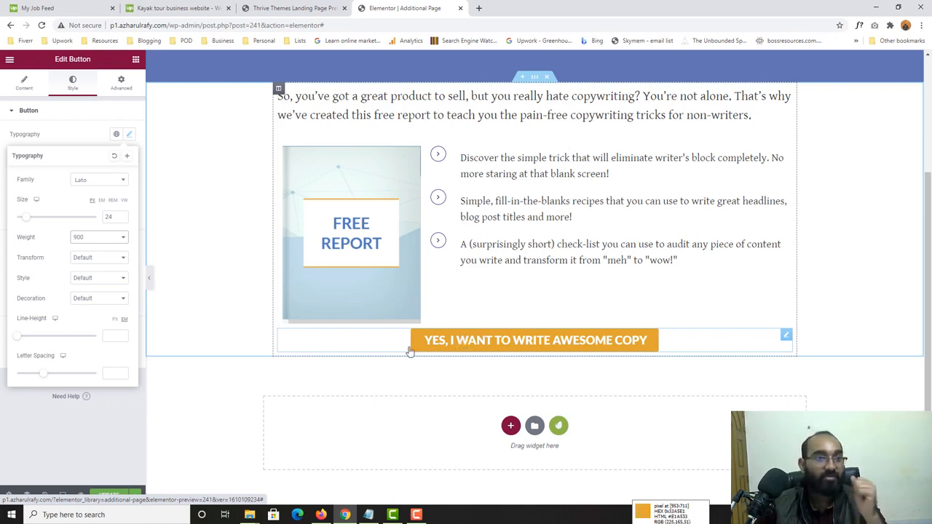
Step: Round the button with a border radius of 850 px on all corners and compare it with the reference call-to-action
click(93, 108)
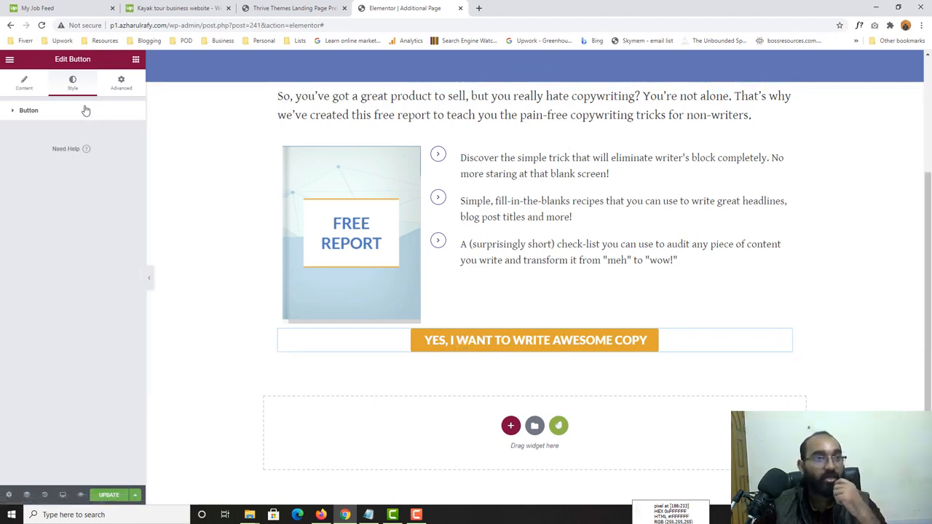
click(53, 110)
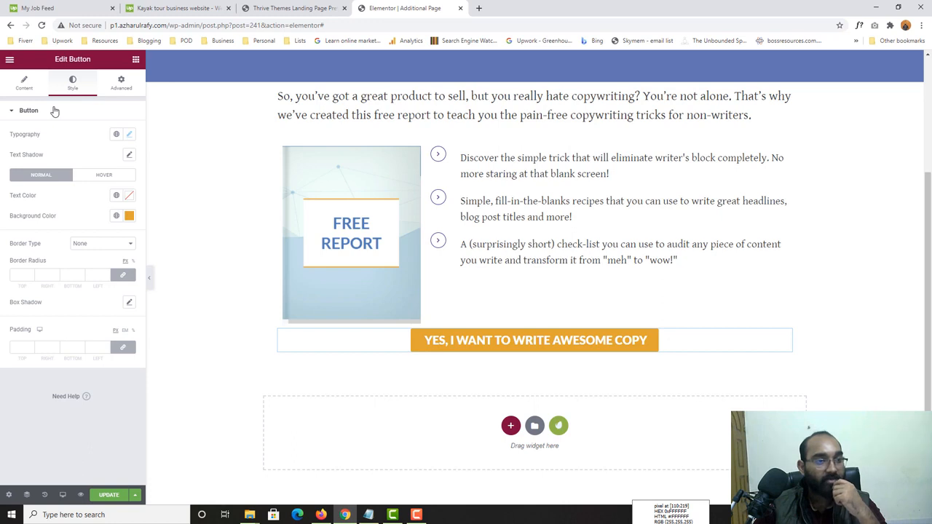
click(123, 277)
click(20, 275)
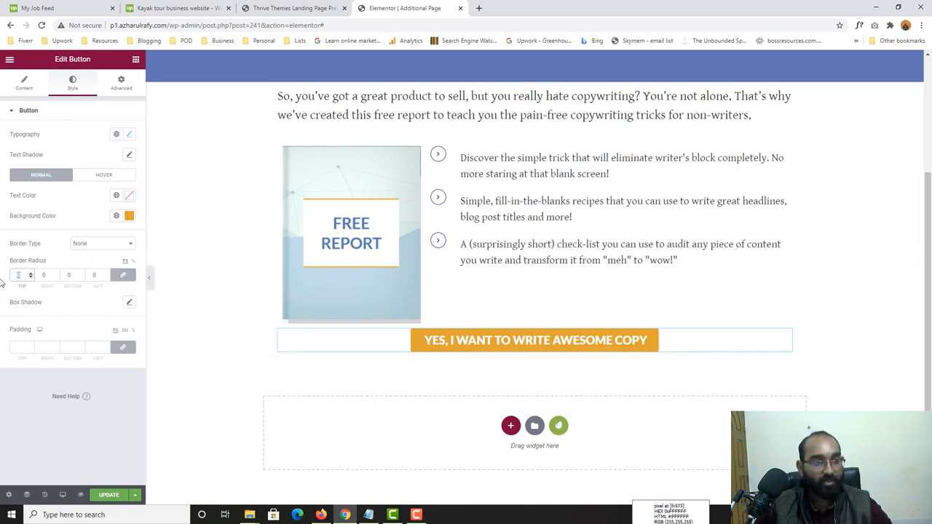
text(850)
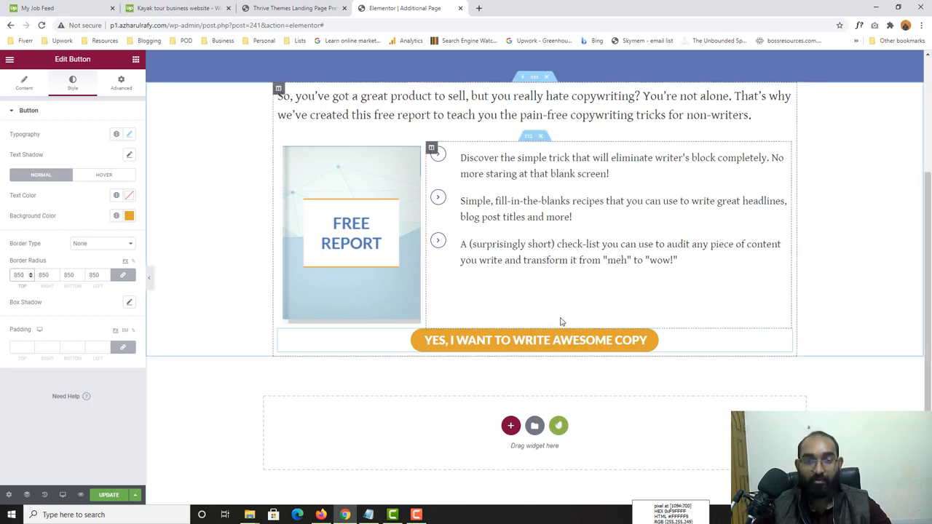
click(291, 6)
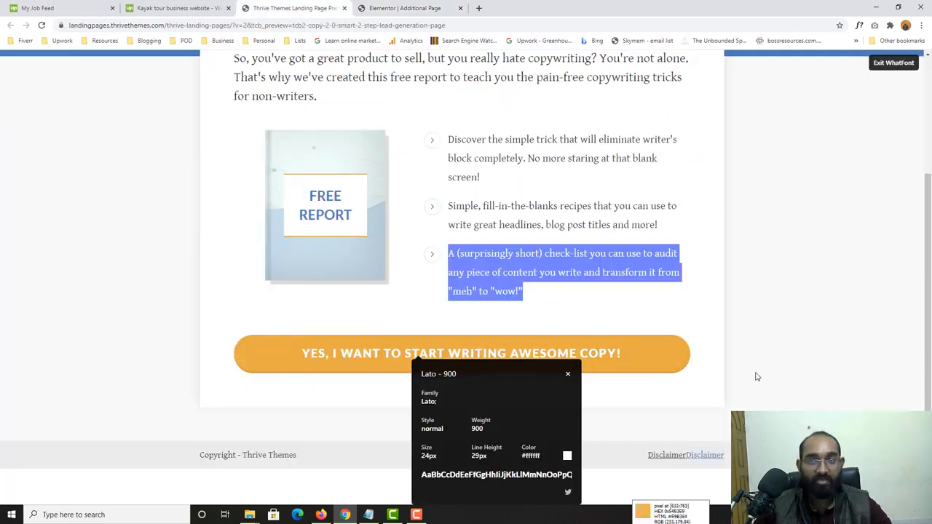
Step: Close WhatFont and set the Elementor button's unlinked padding to 30 px top and bottom and 230 px right and left
click(893, 62)
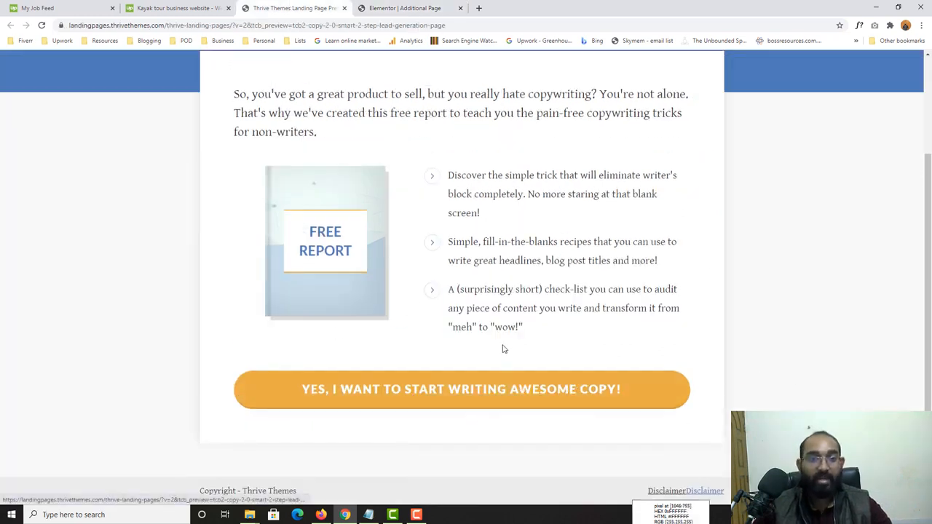
click(405, 8)
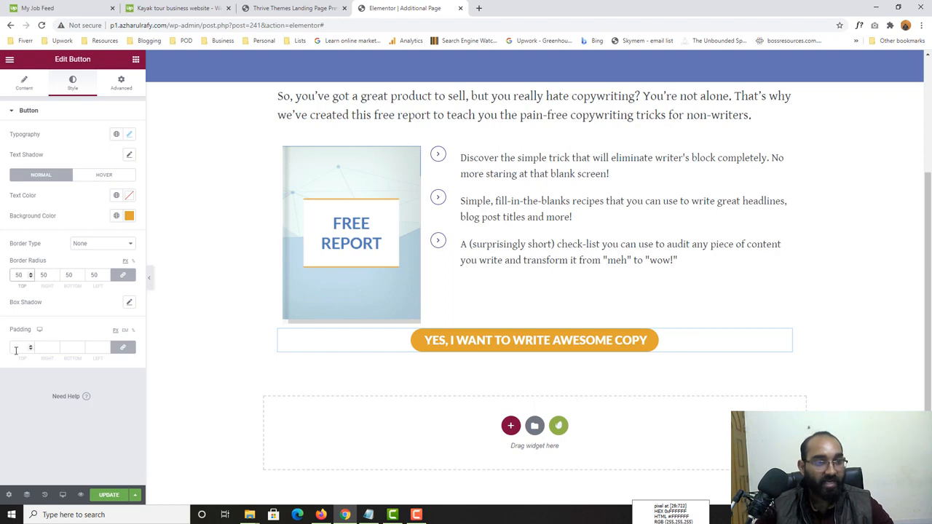
click(123, 347)
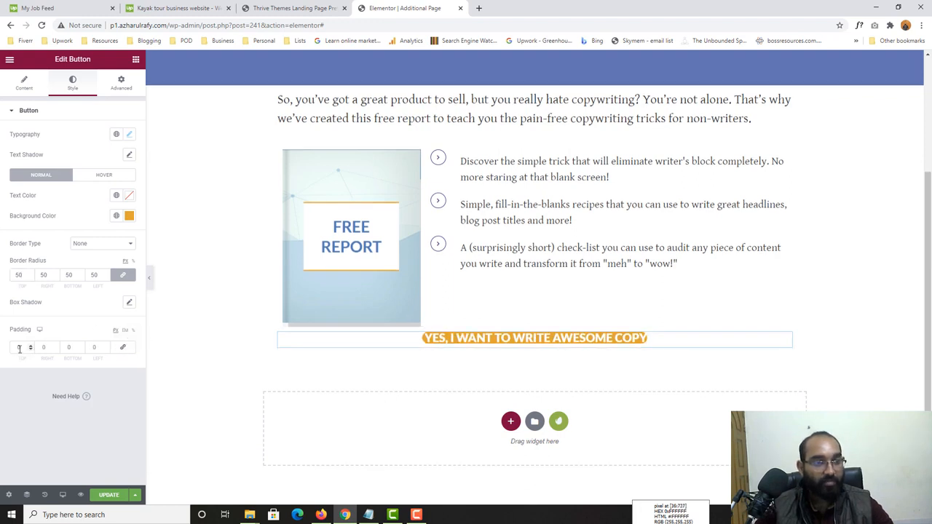
text(30)
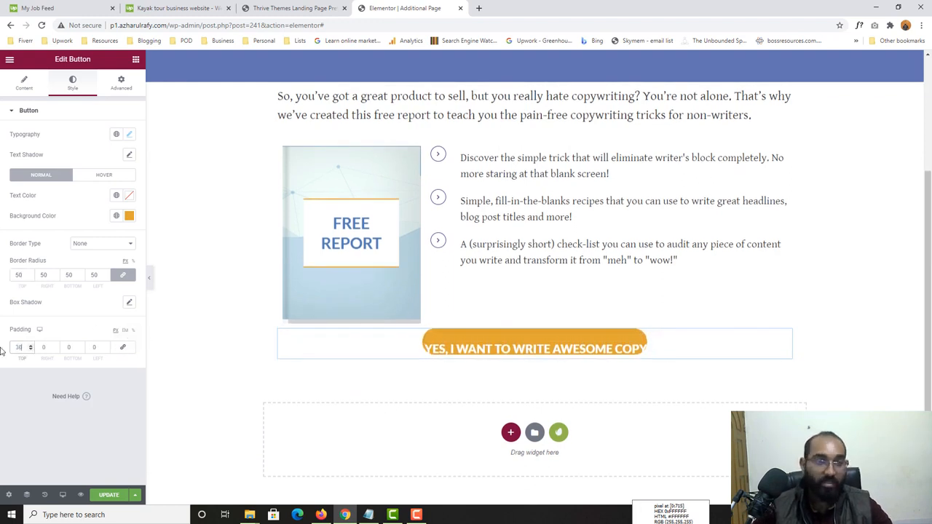
click(72, 349)
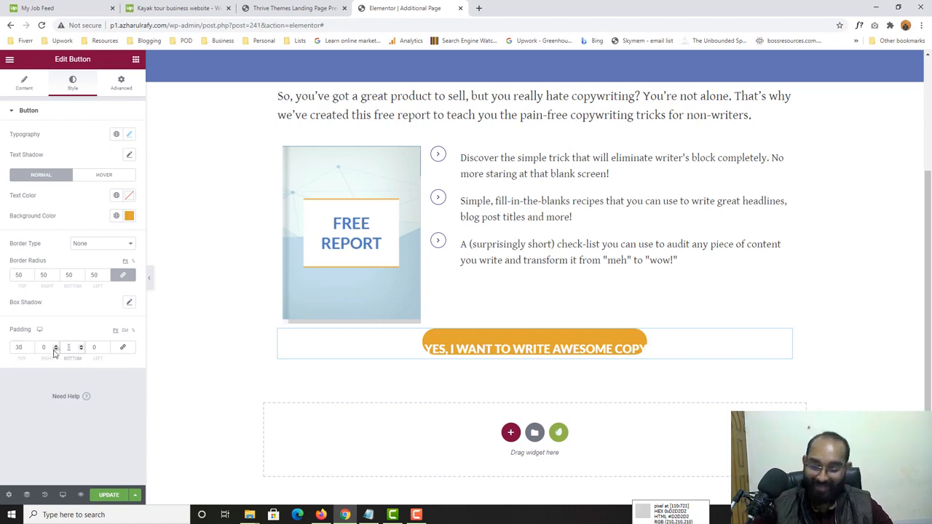
text(30)
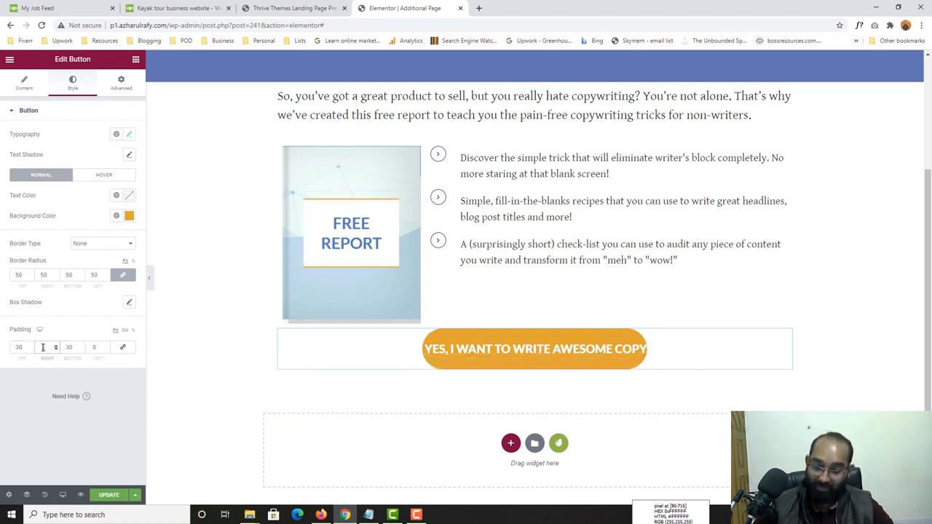
text(230)
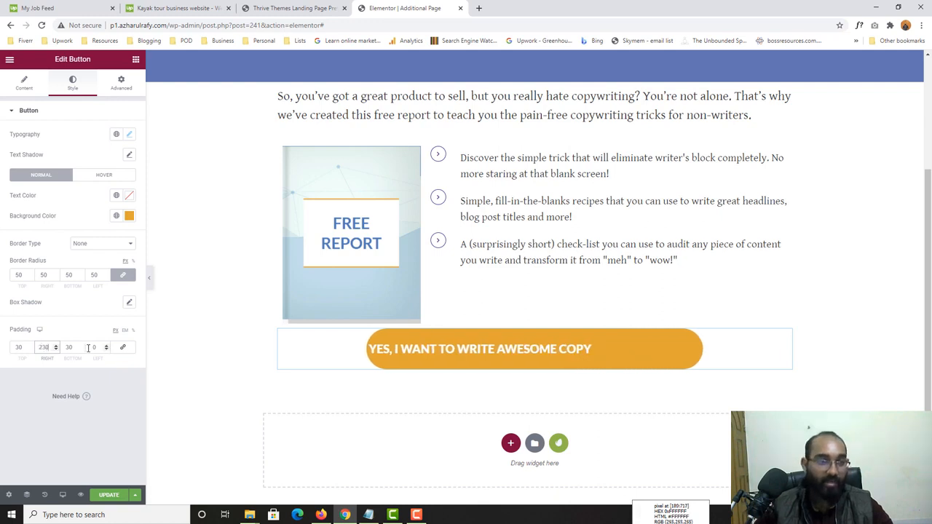
click(88, 348)
text(230)
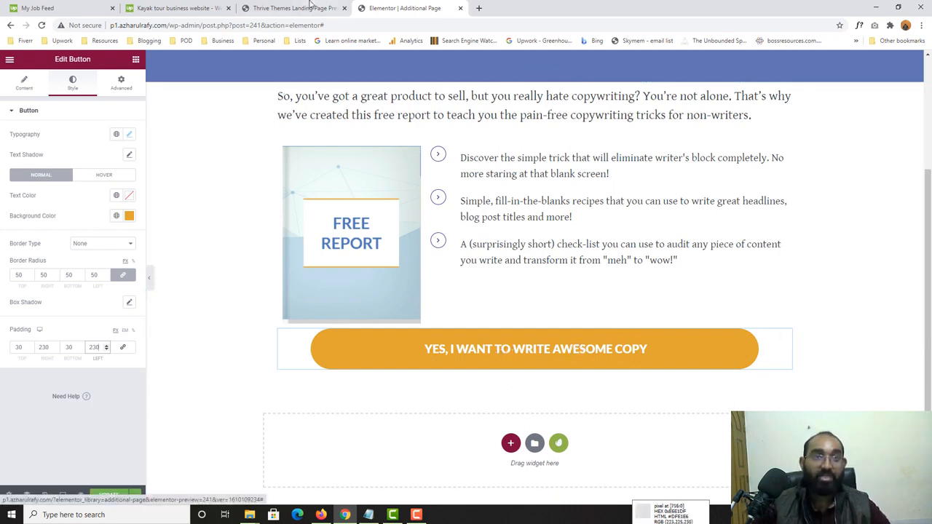
Step: Check the button against the reference page and reword its text to "YES, I WANT TO START WRITING AWESOME COPY"
click(309, 4)
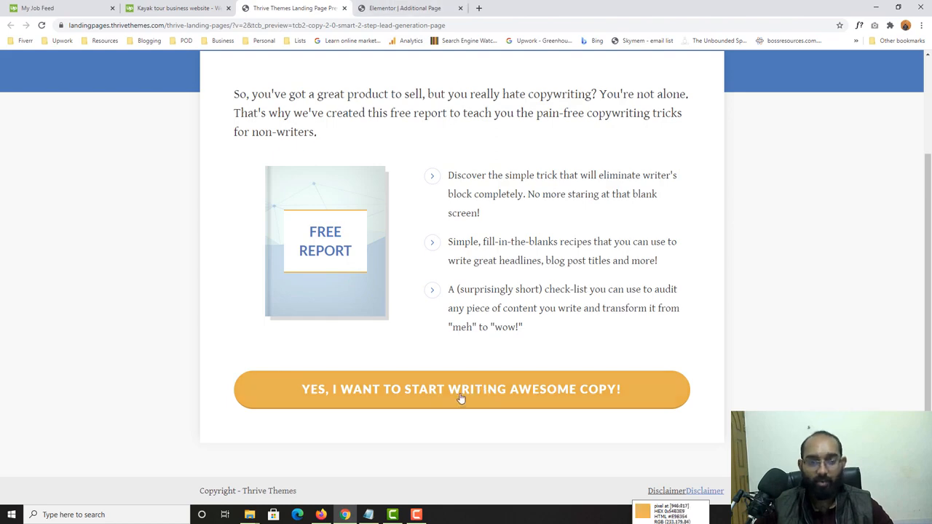
click(443, 6)
click(308, 3)
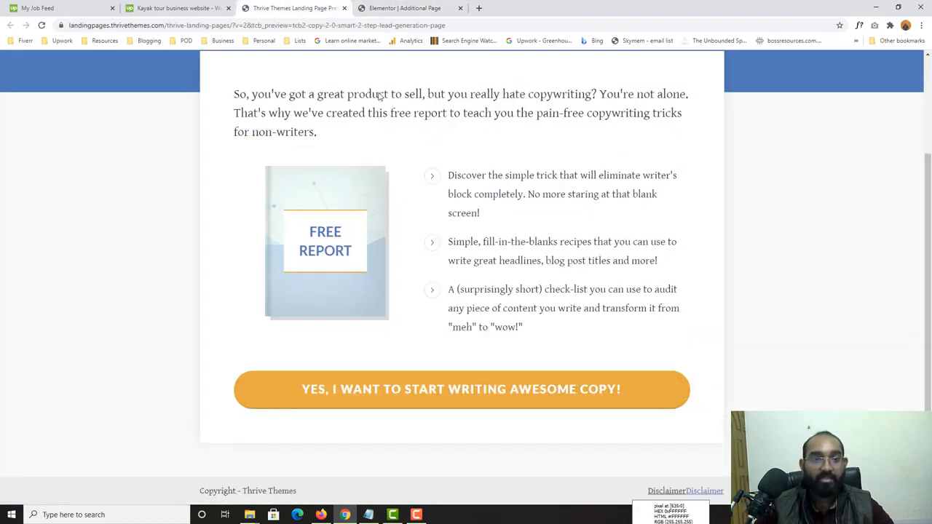
key(ctrl+Tab)
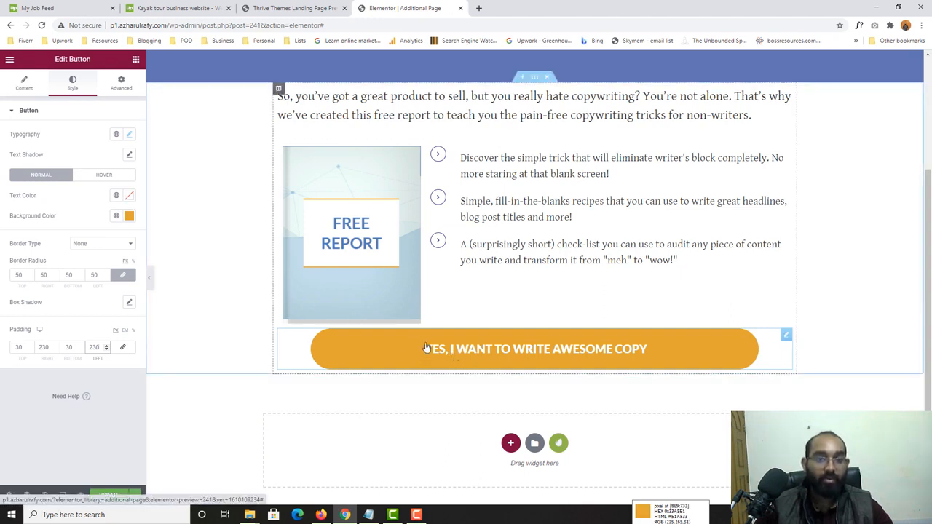
click(321, 6)
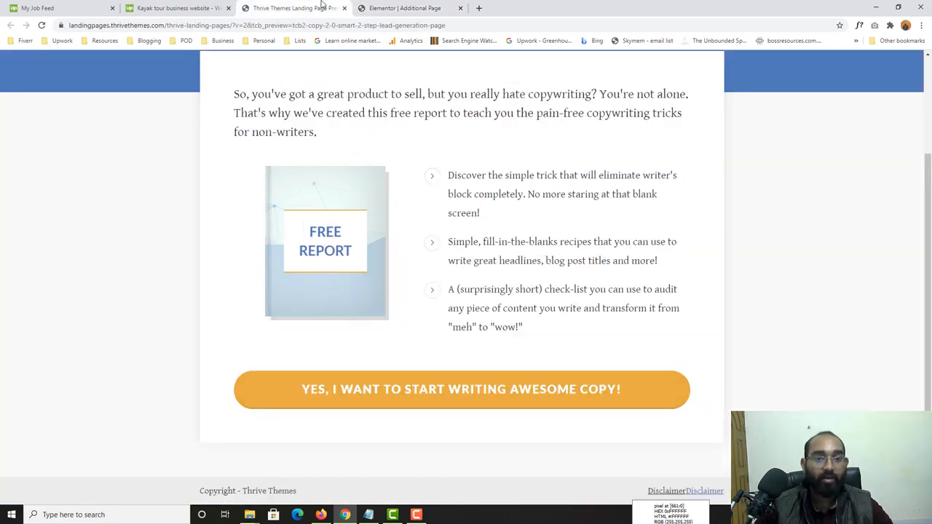
click(403, 8)
click(42, 90)
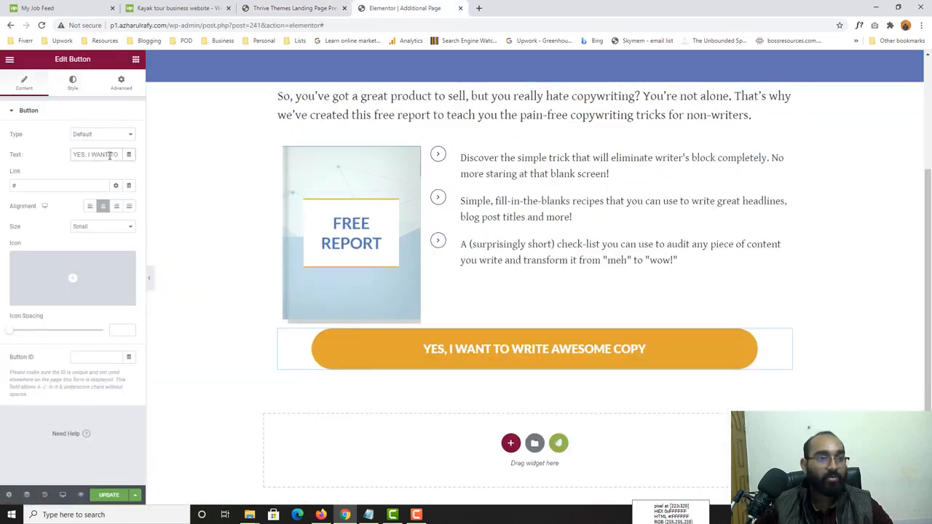
drag(74, 155, 195, 172)
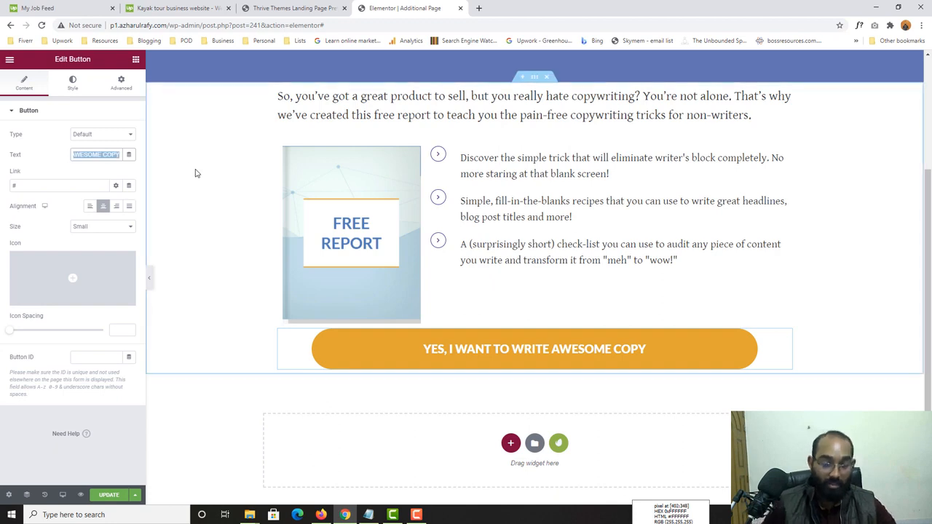
text(YES, I WANT TO)
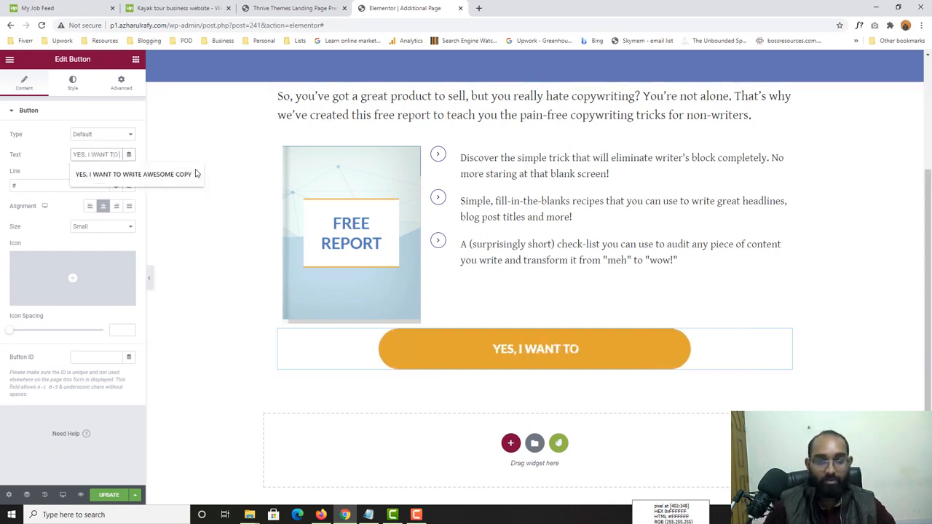
text( ST)
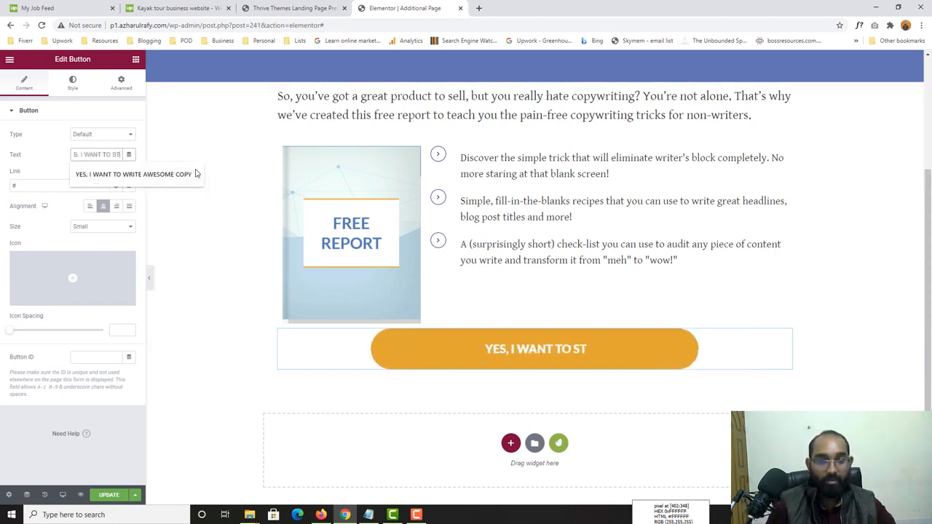
text(ART WRITI)
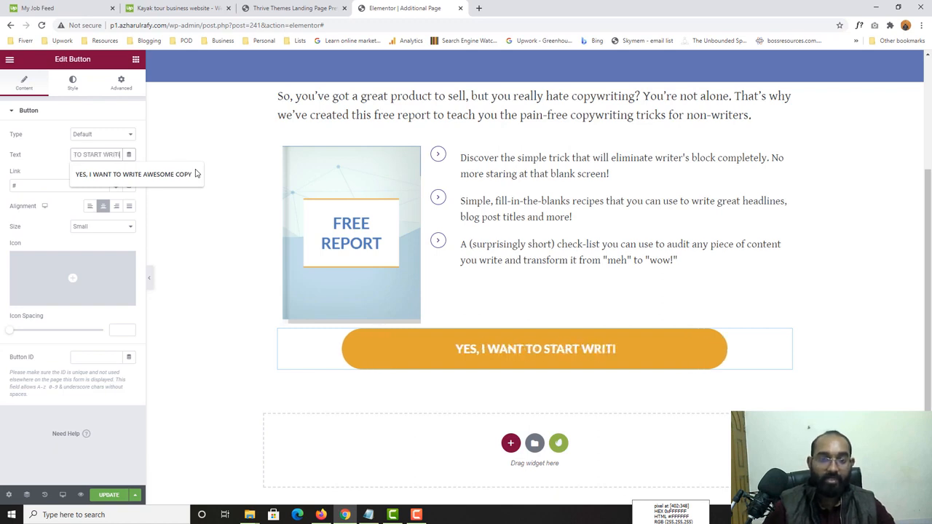
text(NG AWE)
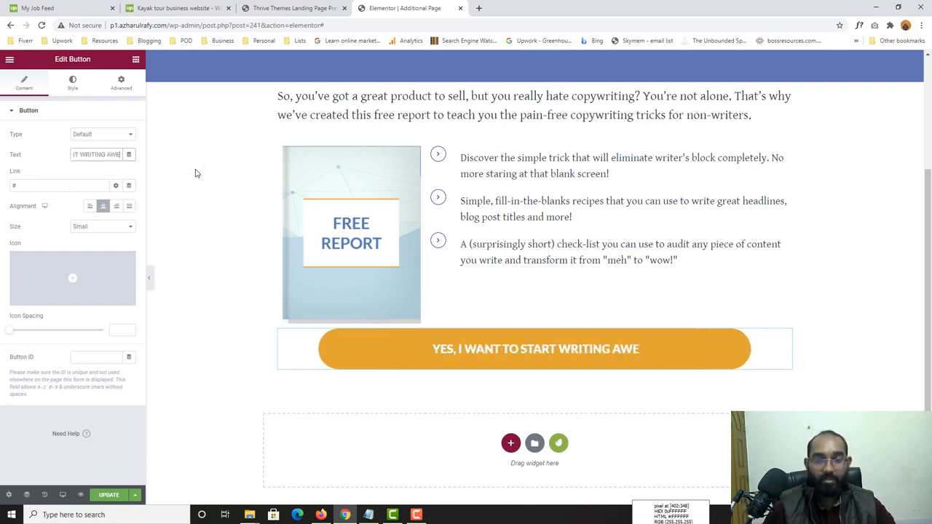
text(SOME COPY)
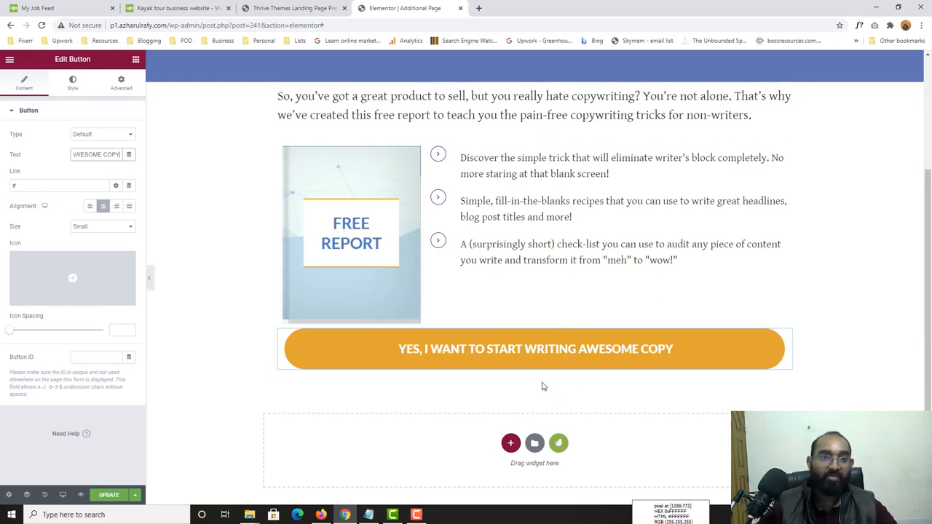
Step: Compare the rebuilt content area and button with the white content box on the reference page
scroll(364, 360, up, 2)
scroll(329, 360, down, 2)
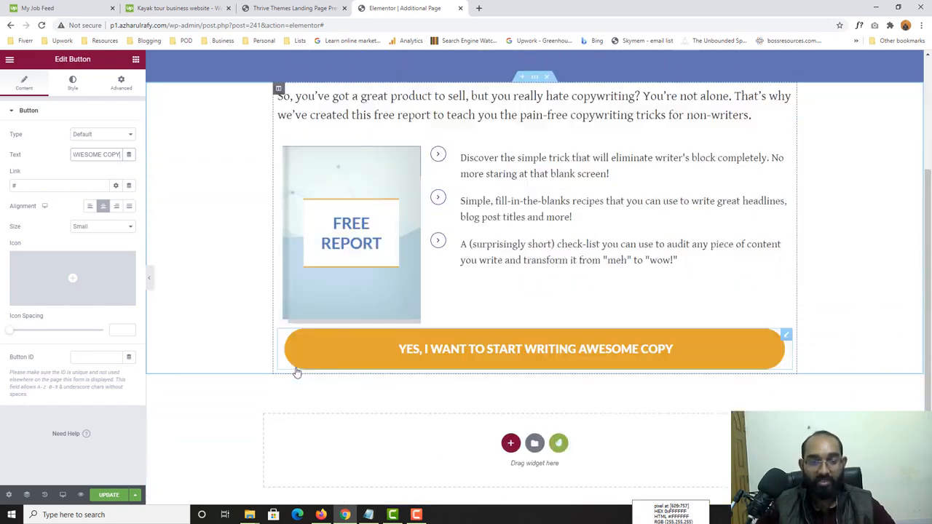
click(286, 8)
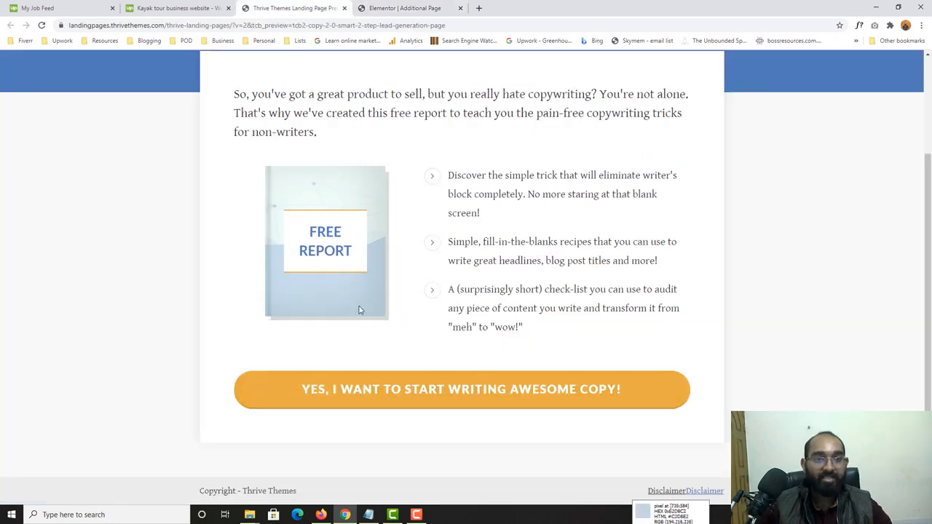
scroll(358, 308, up, 2)
scroll(354, 248, down, 2)
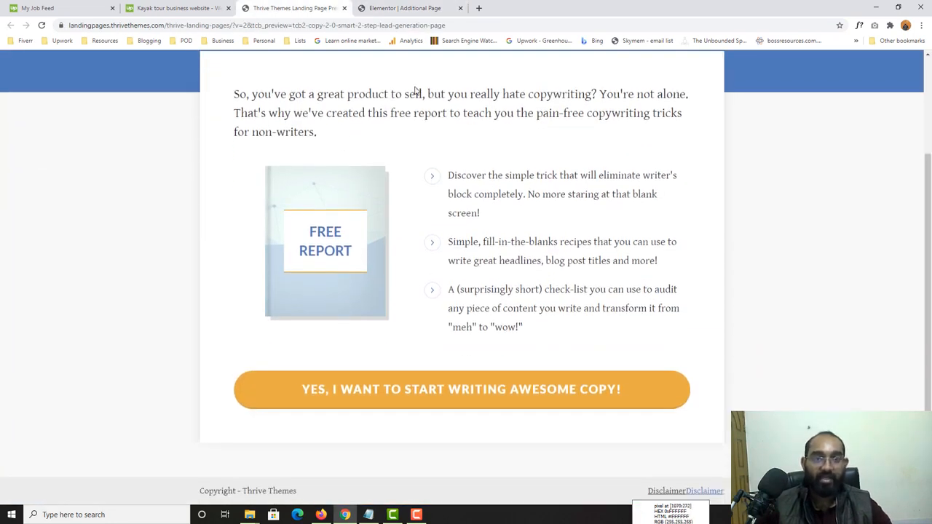
scroll(447, 152, up, 2)
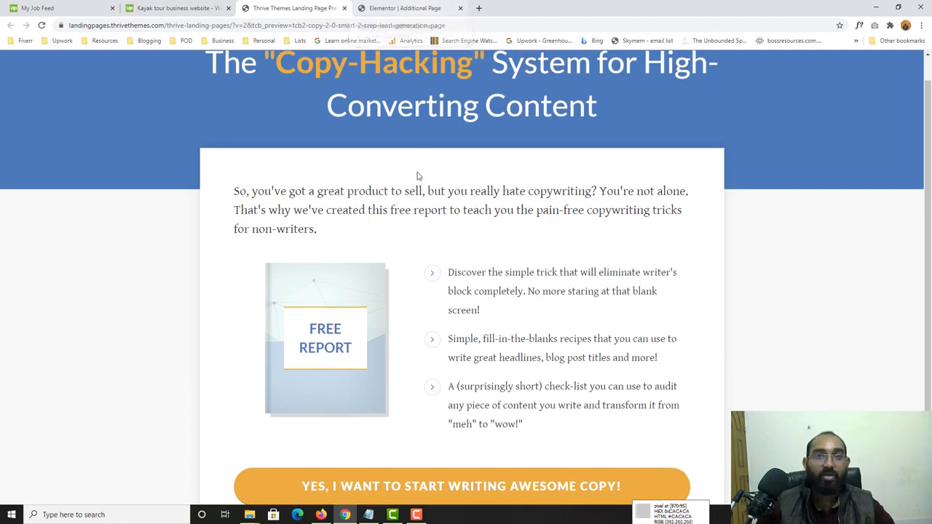
click(392, 8)
scroll(352, 109, up, 1)
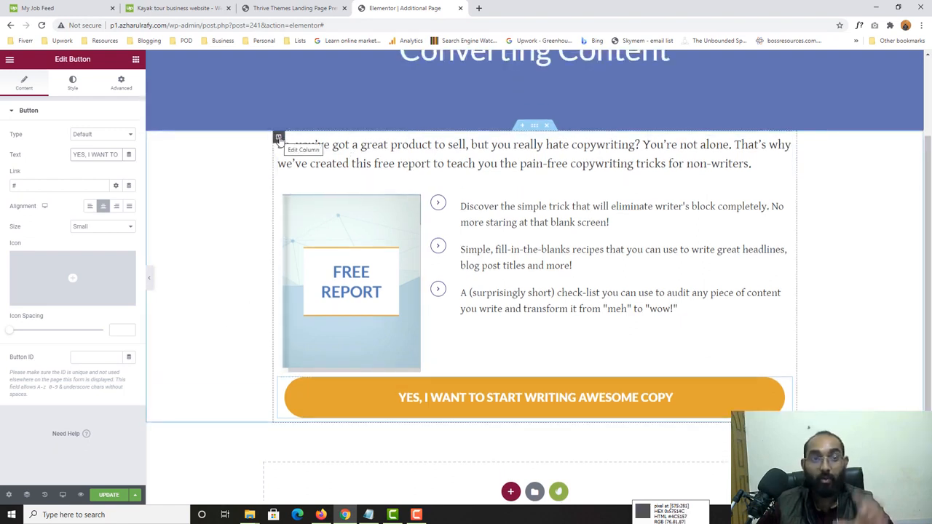
Step: Give the column holding the intro text, report image and button a classic background in white, #FFFFFF
click(278, 138)
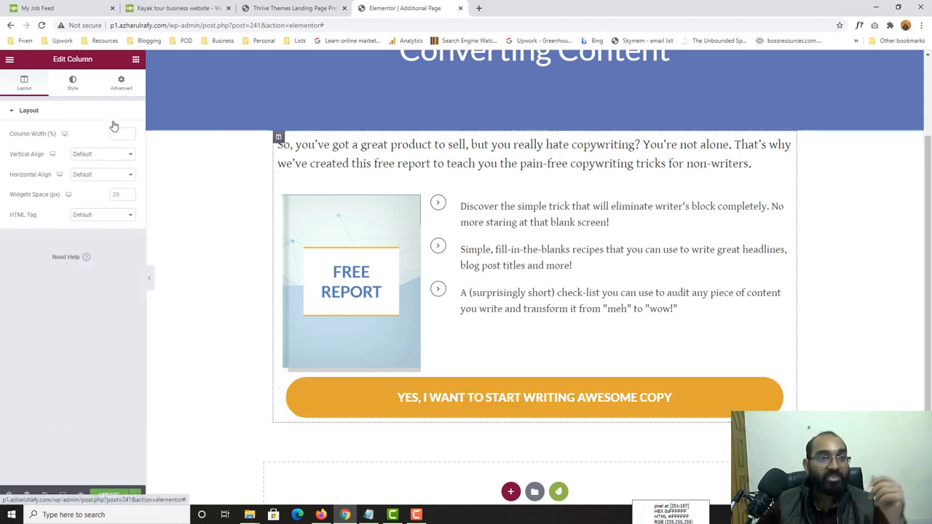
click(74, 88)
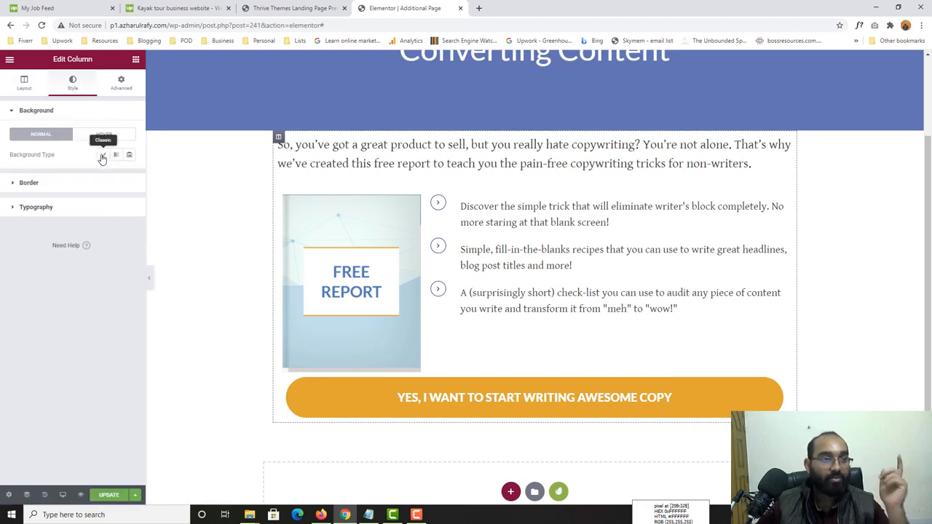
click(103, 157)
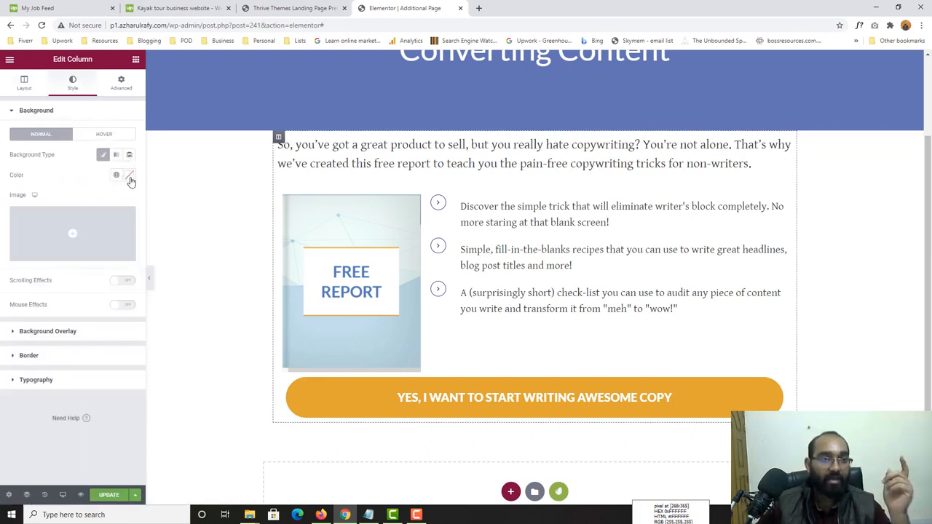
click(130, 177)
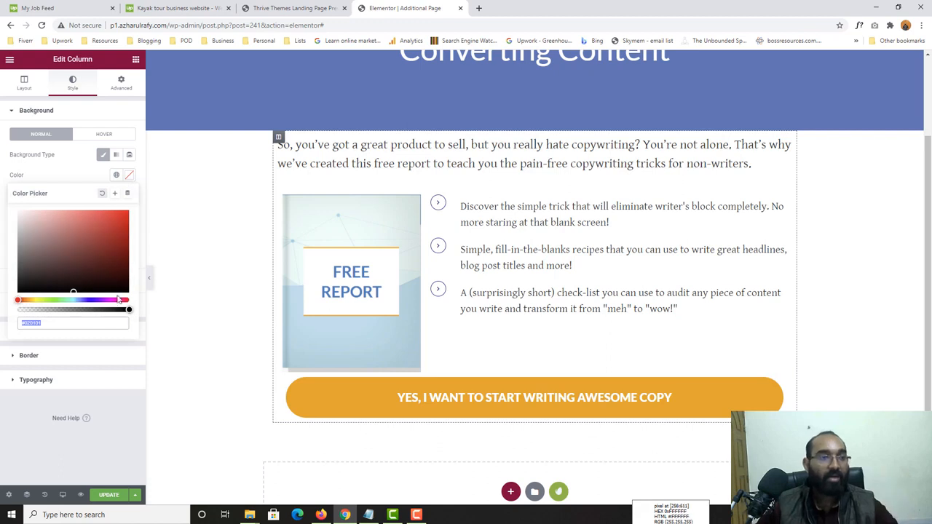
drag(68, 255, 5, 205)
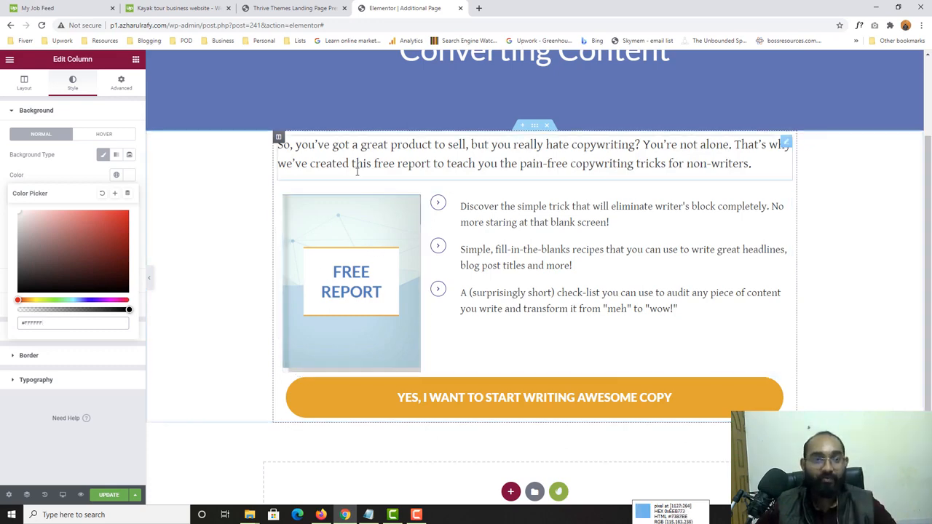
Step: Check the area around the white box on the reference page and give the content section a classic background in #F8F8F8
key(ctrl+shift+Tab)
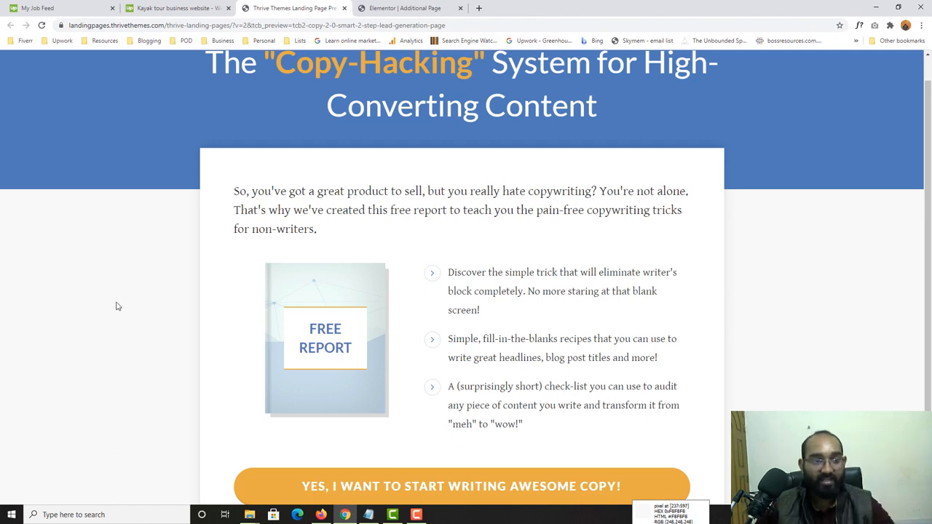
scroll(134, 240, down, 1)
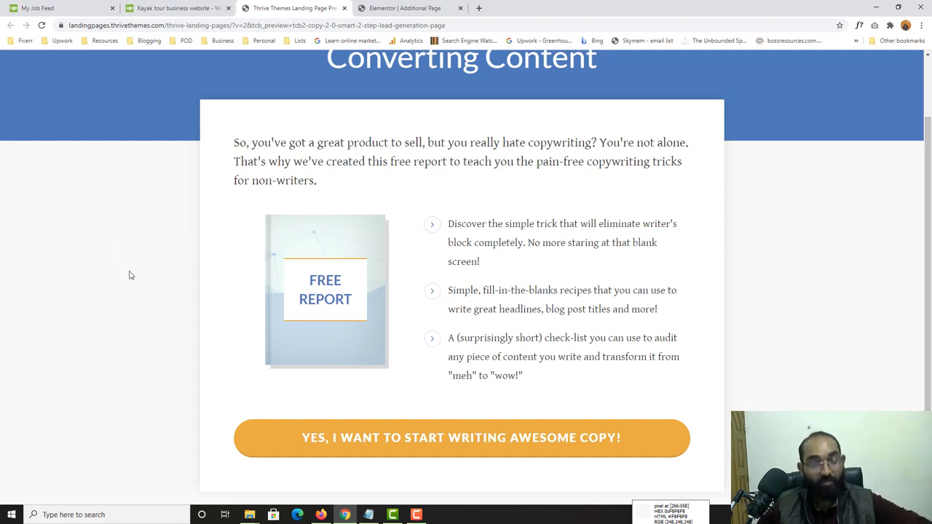
key(ctrl+Tab)
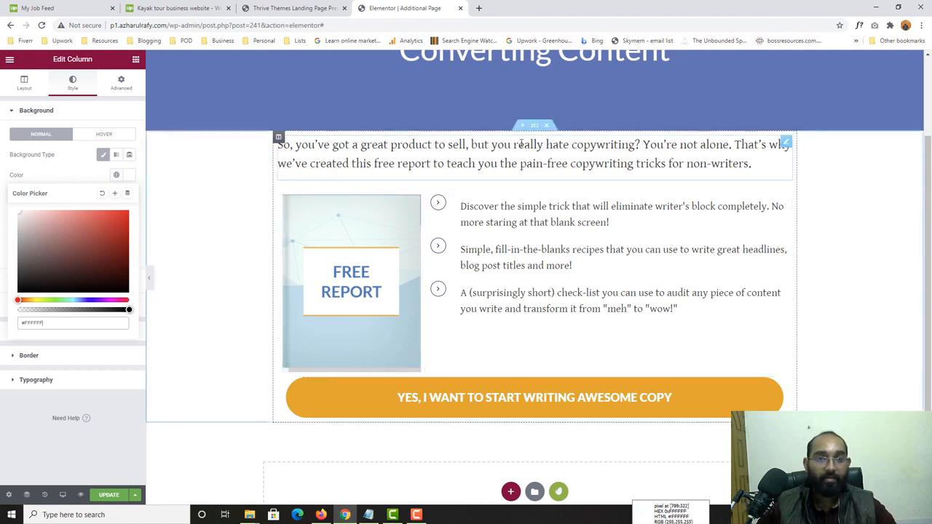
click(536, 127)
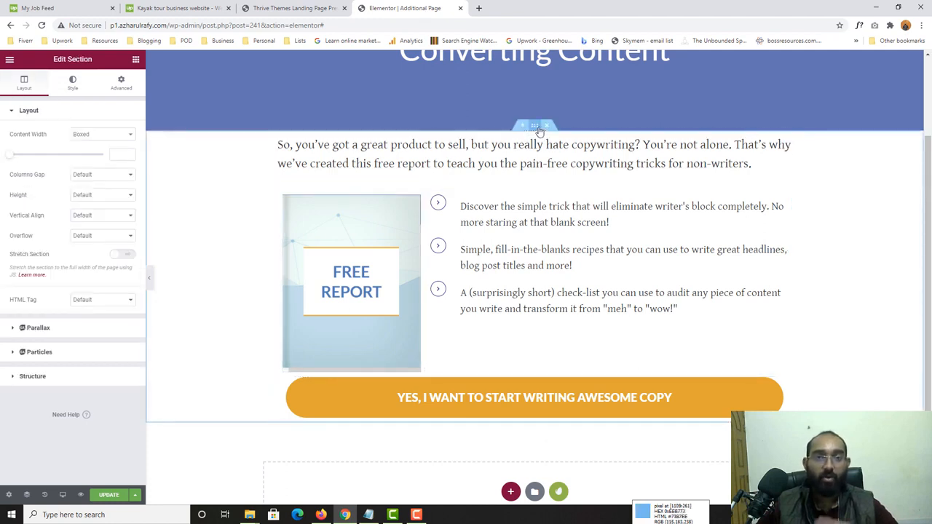
click(74, 91)
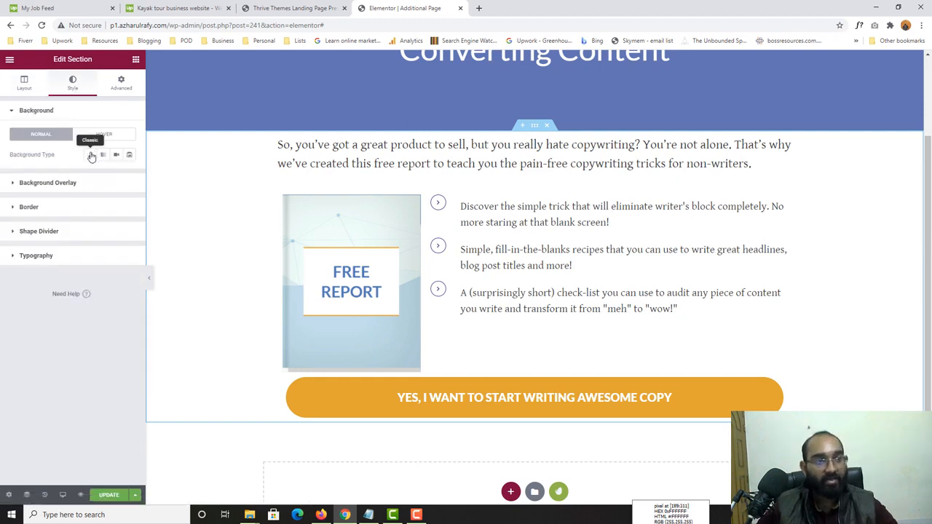
click(91, 156)
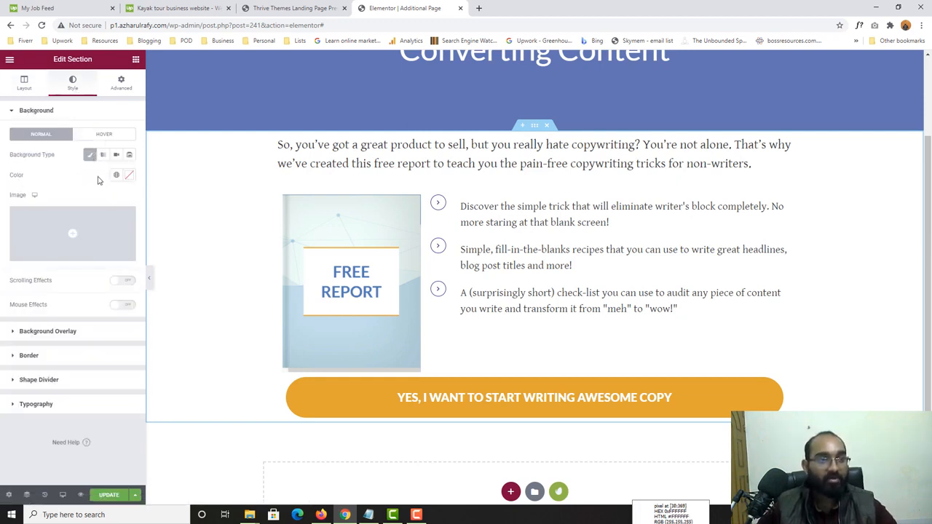
click(130, 176)
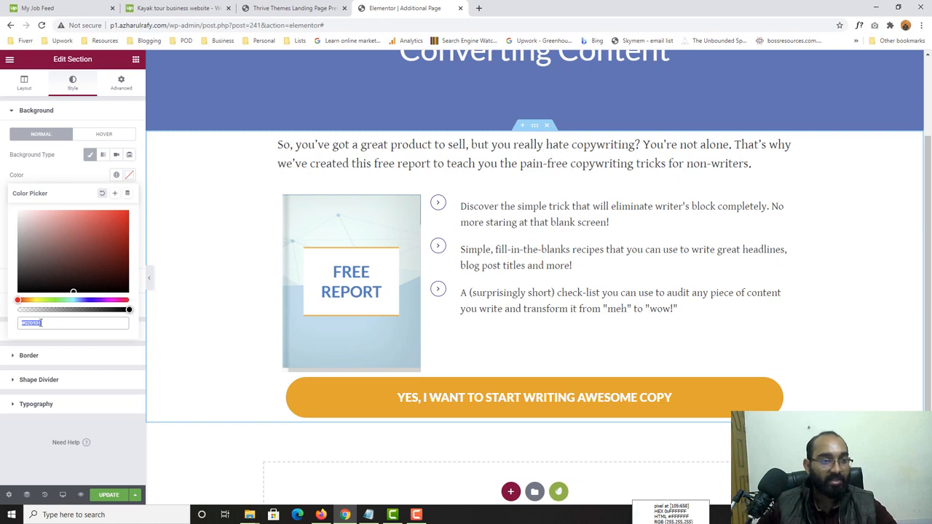
text(#F8F8F8)
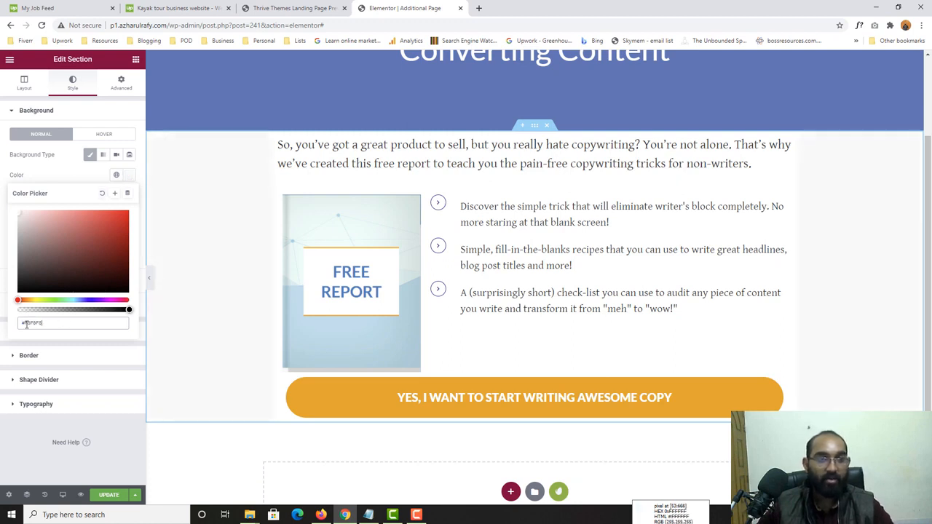
Step: Unlink the padding of the white content column and set its top and bottom padding to 50 px
scroll(240, 247, up, 1)
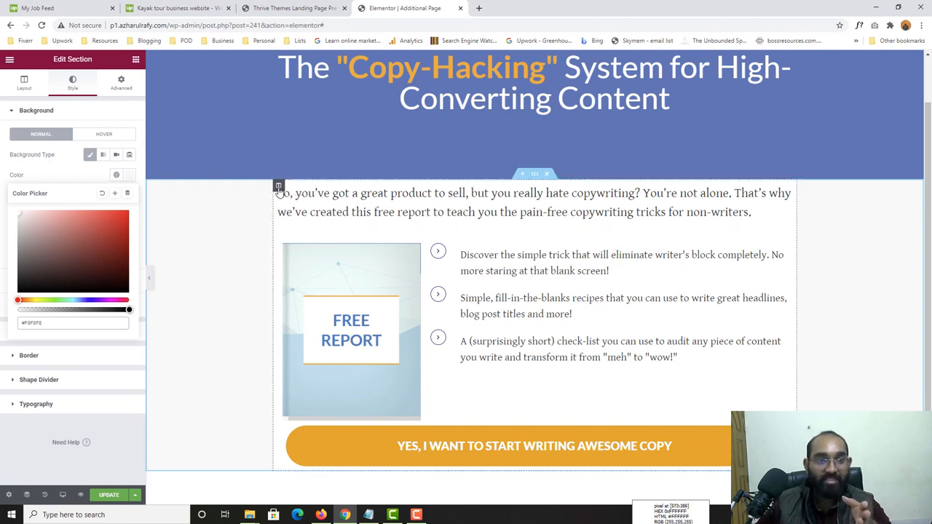
click(278, 187)
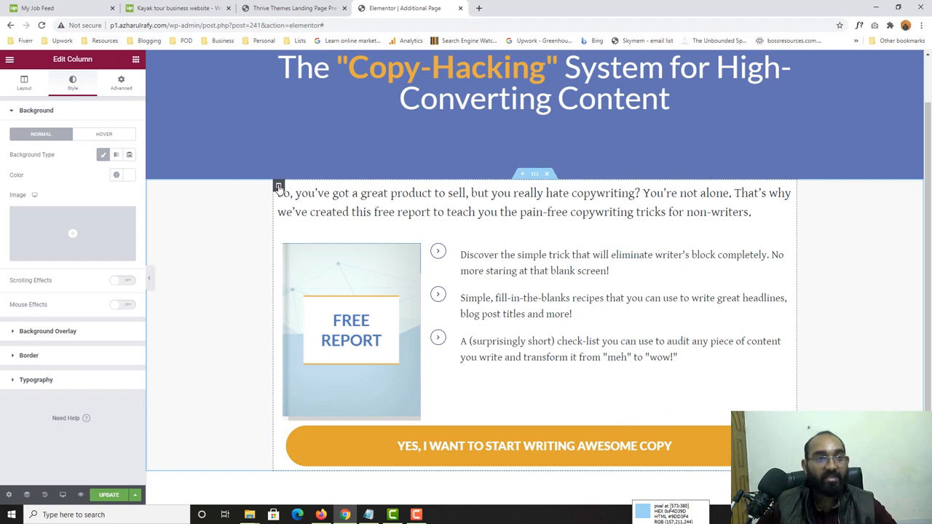
click(128, 88)
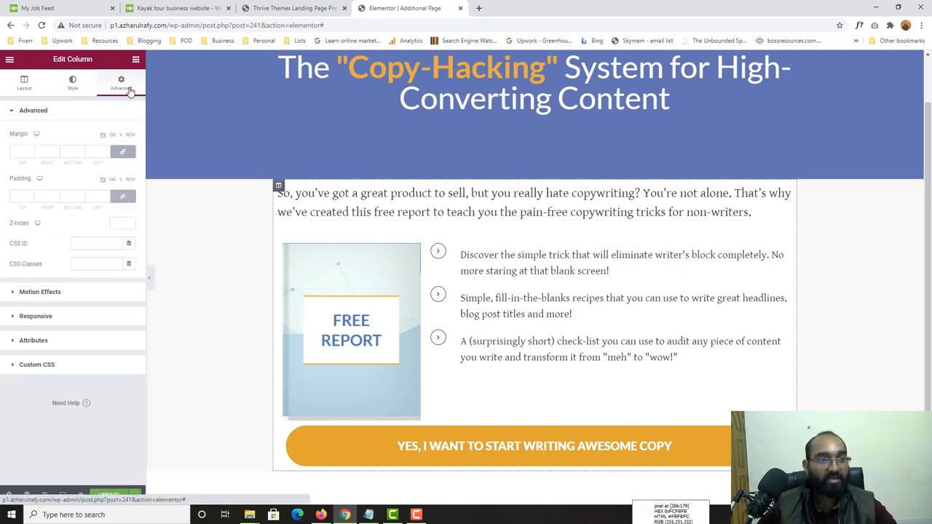
click(123, 196)
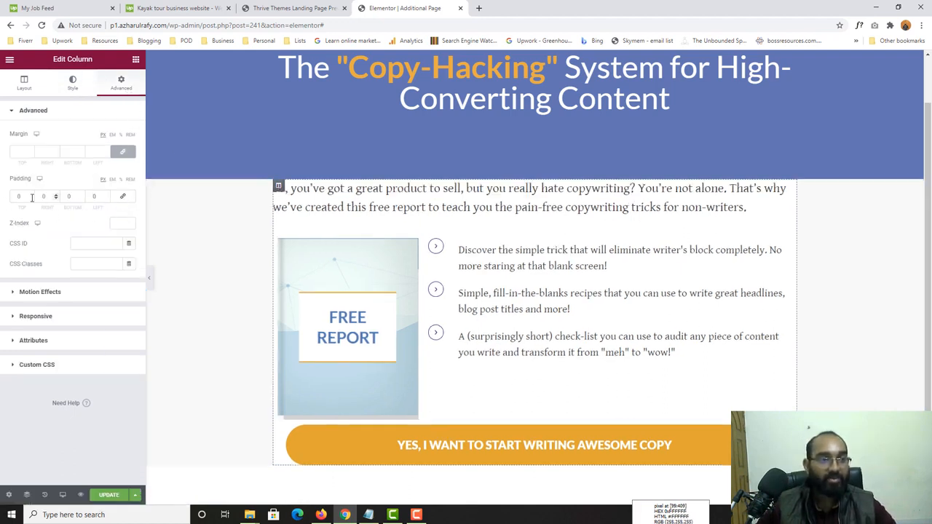
double_click(32, 197)
text(50)
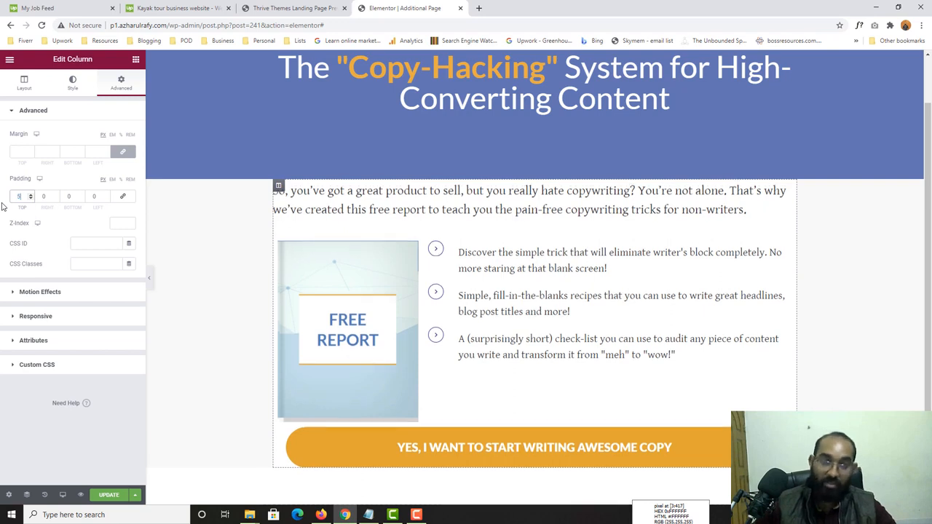
click(67, 197)
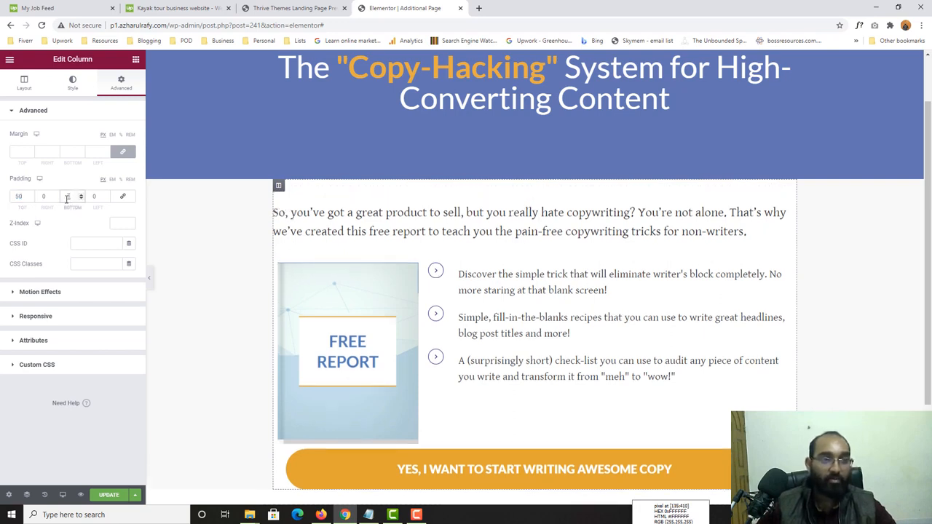
text(50)
scroll(434, 366, down, 1)
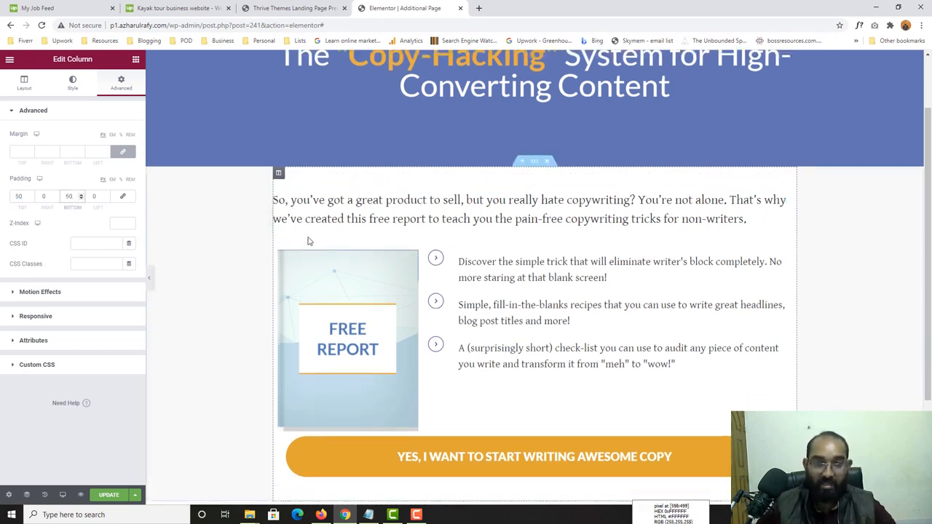
scroll(434, 366, up, 2)
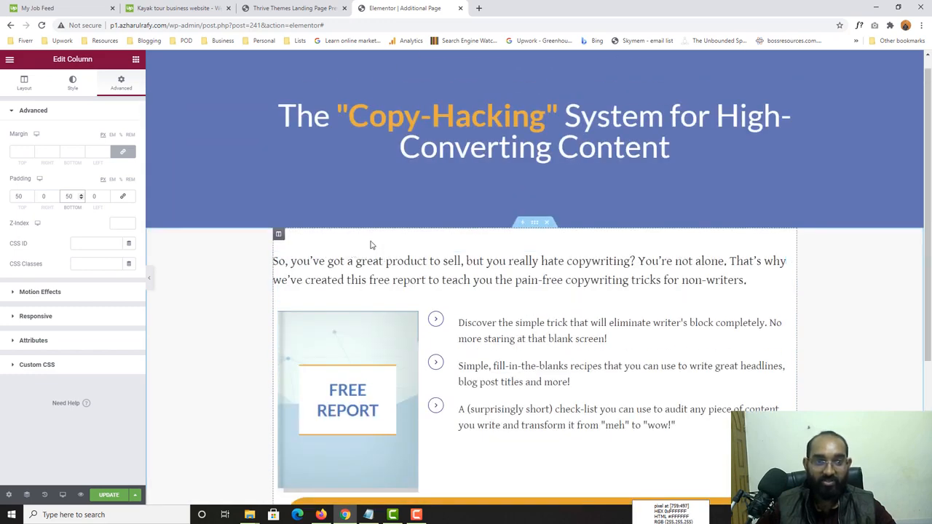
scroll(370, 245, down, 2)
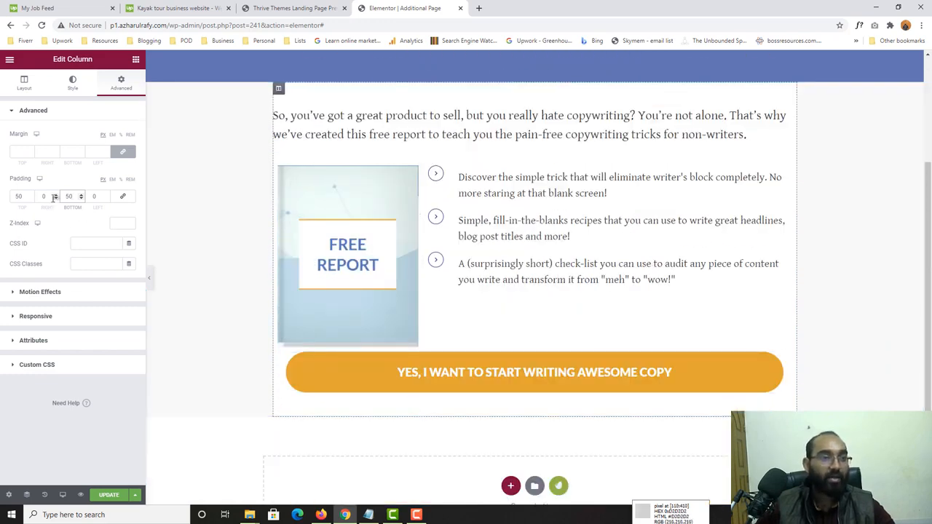
Step: Set the white content column's right and left padding to 50 px
drag(51, 197, 20, 197)
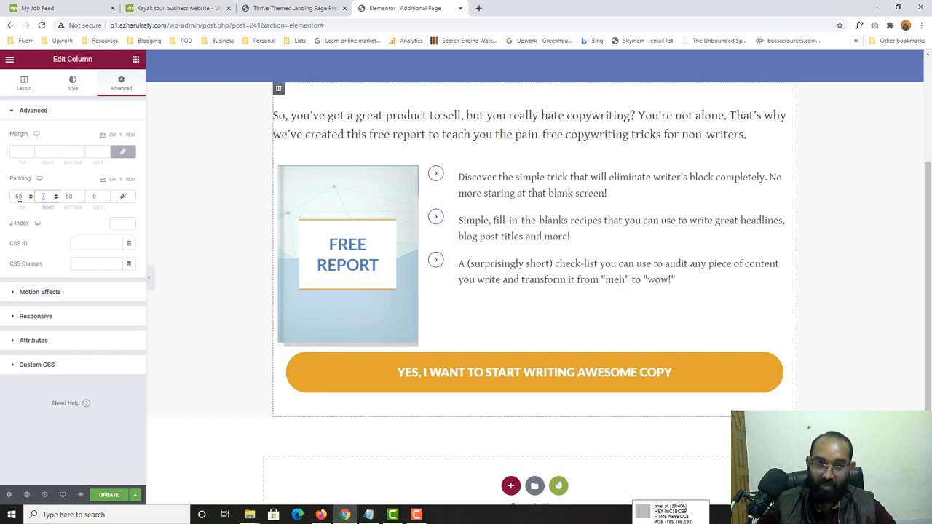
text(50)
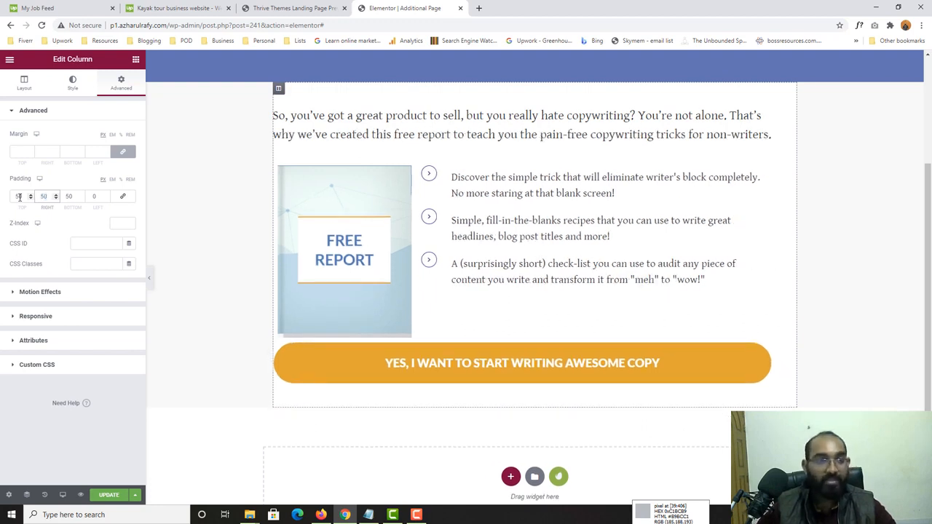
click(99, 197)
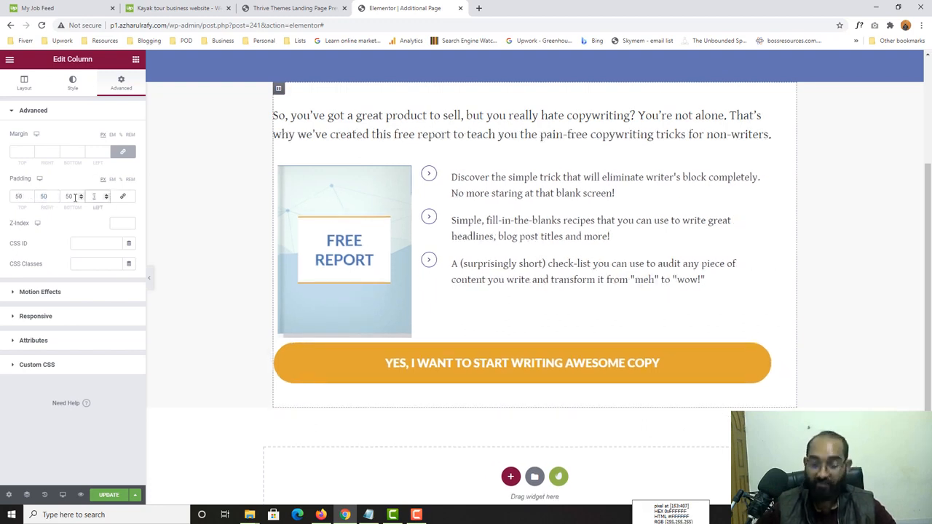
text(50)
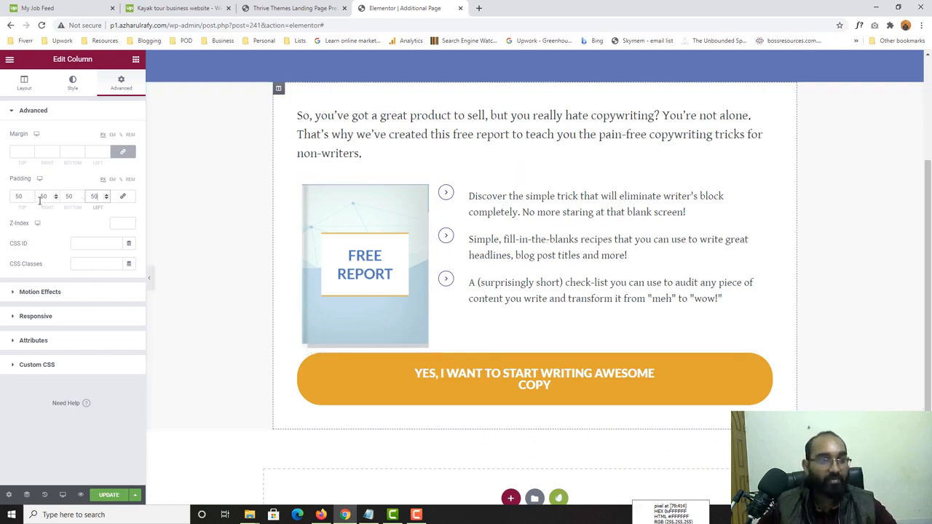
Step: Reduce the white content column's right and left padding to 30 px
drag(39, 199, 81, 200)
text(30)
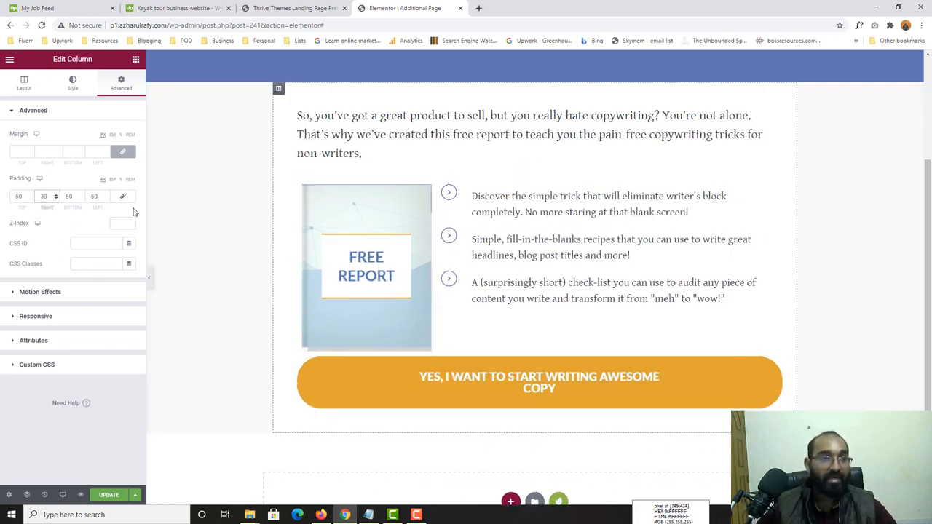
click(102, 198)
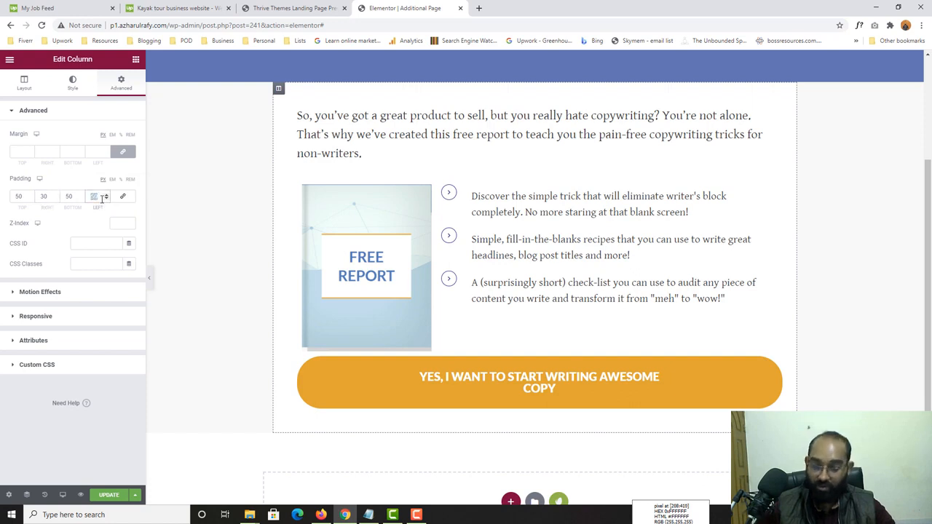
text(30)
scroll(318, 124, up, 2)
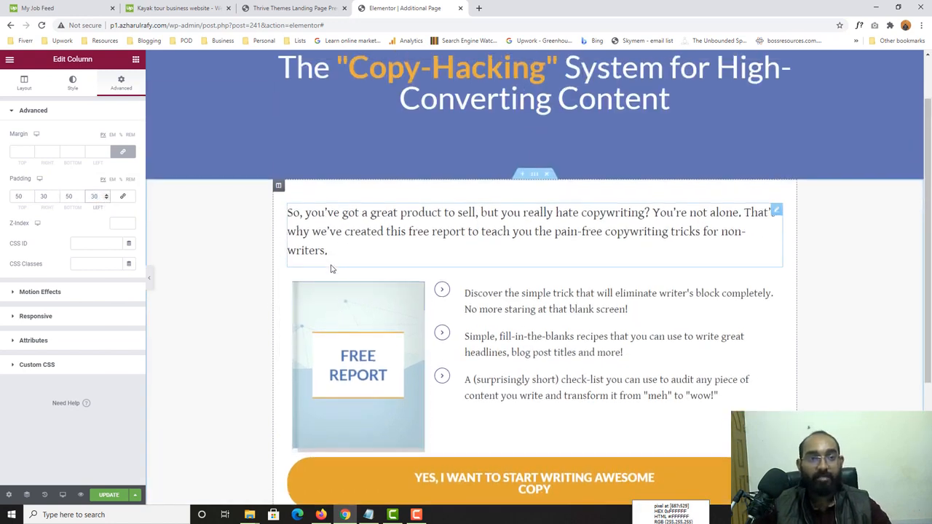
Step: Compare the box spacing with the reference page and set the white content column's top and bottom padding to 70 px
click(275, 8)
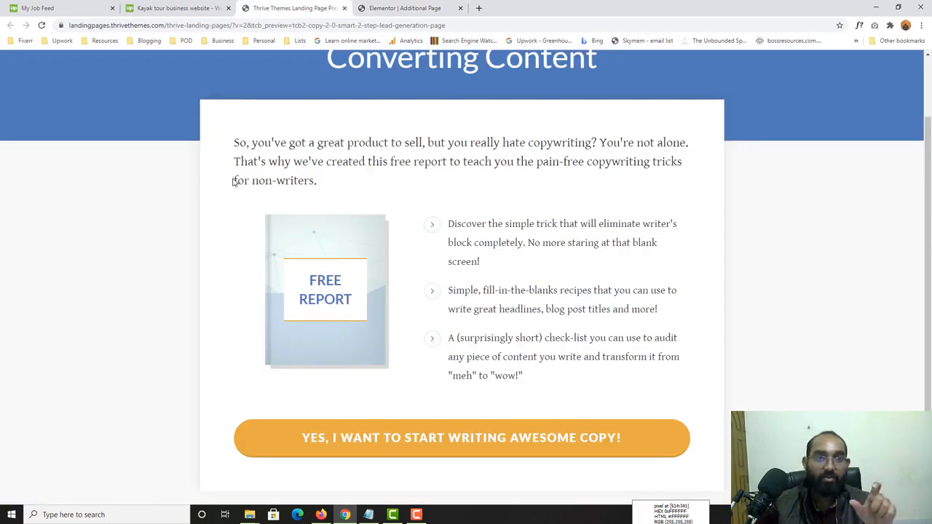
click(366, 8)
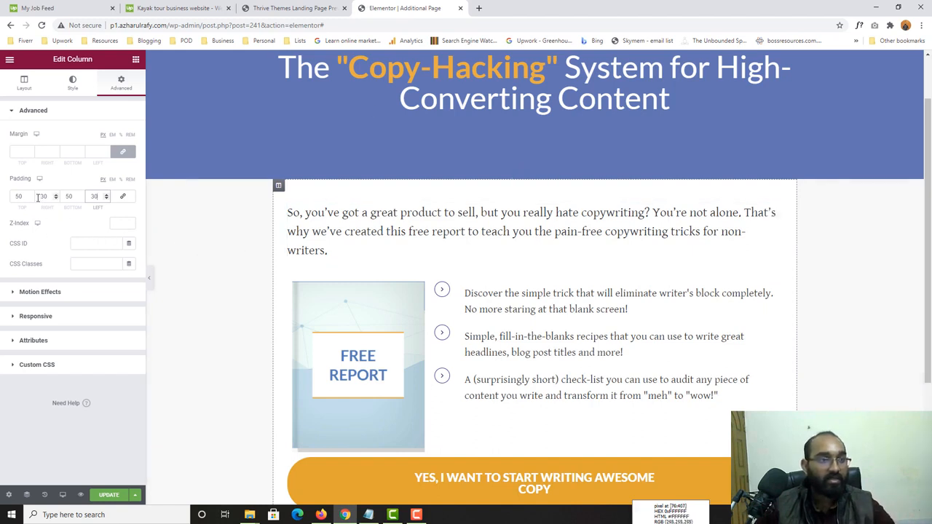
drag(23, 197, 2, 207)
text(70)
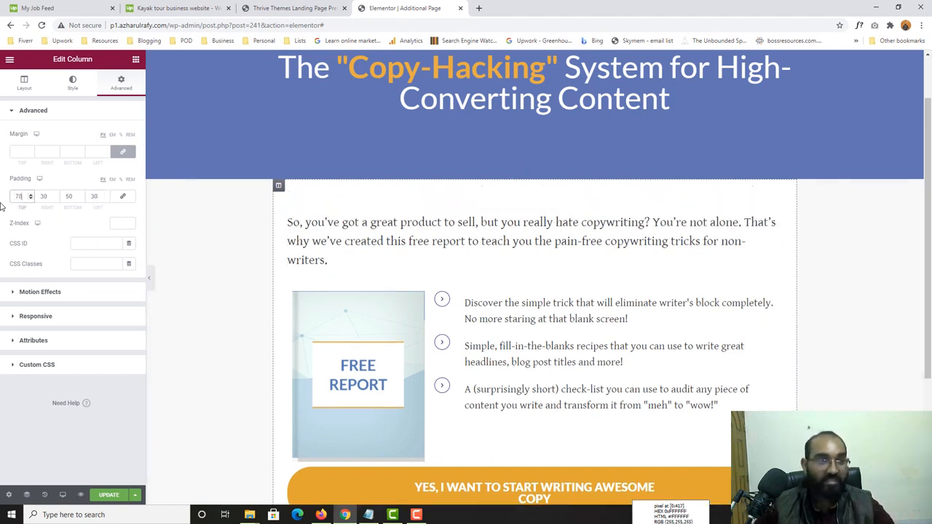
click(73, 196)
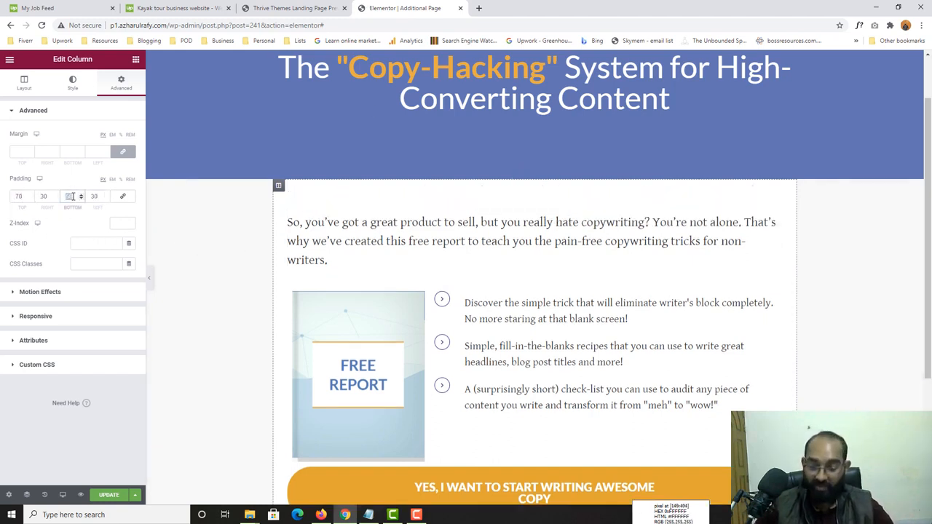
text(70)
click(43, 196)
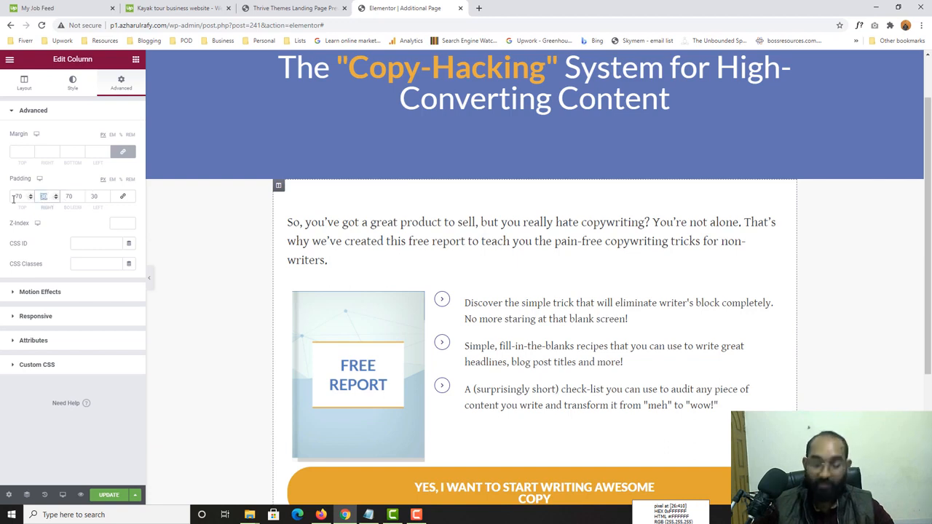
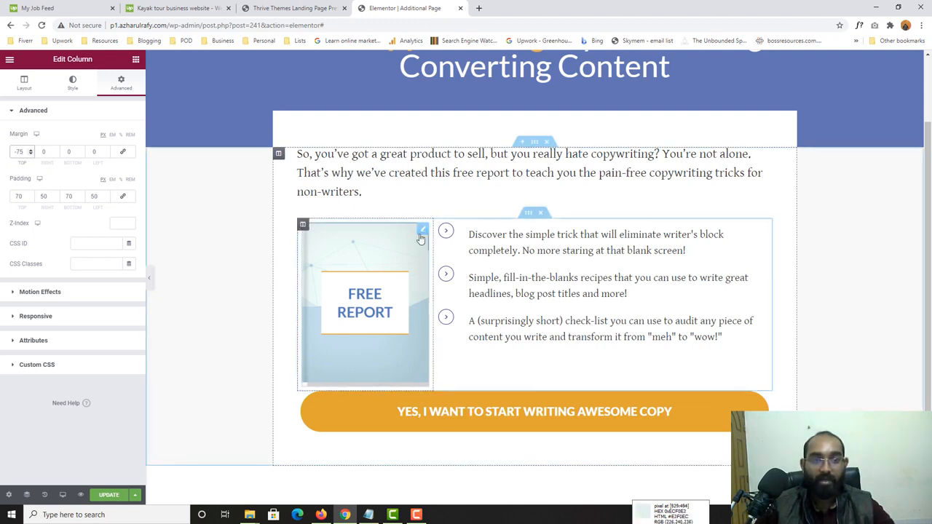
Step: Narrow the report image column to about 27% width, then unlink its padding and set all sides to 0
drag(433, 245, 425, 244)
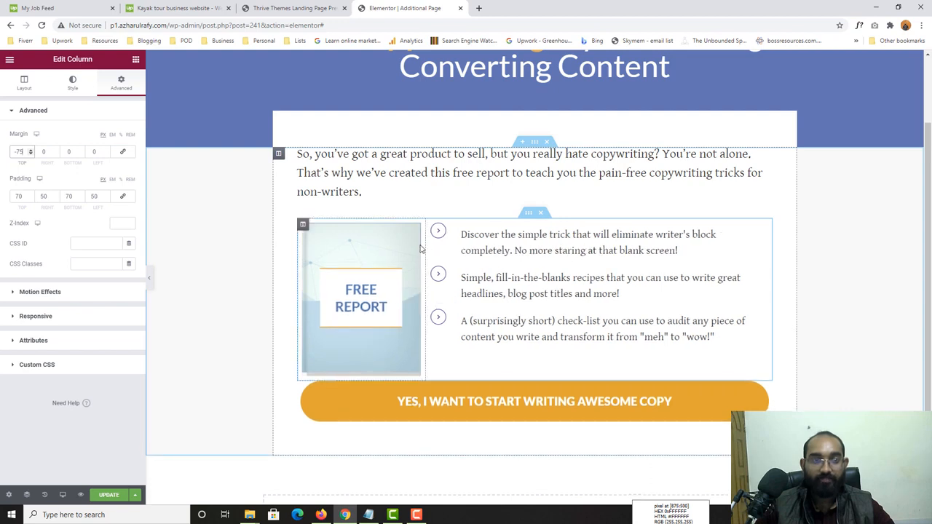
click(307, 226)
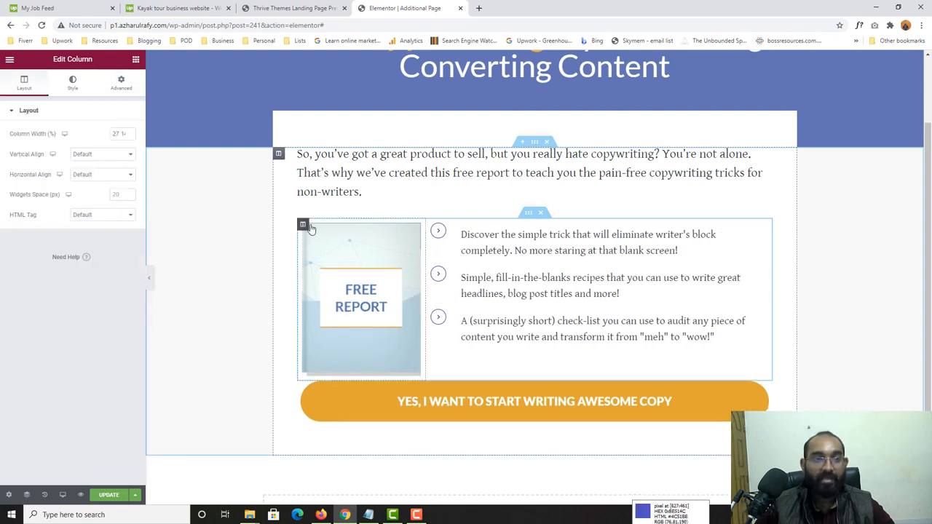
click(123, 93)
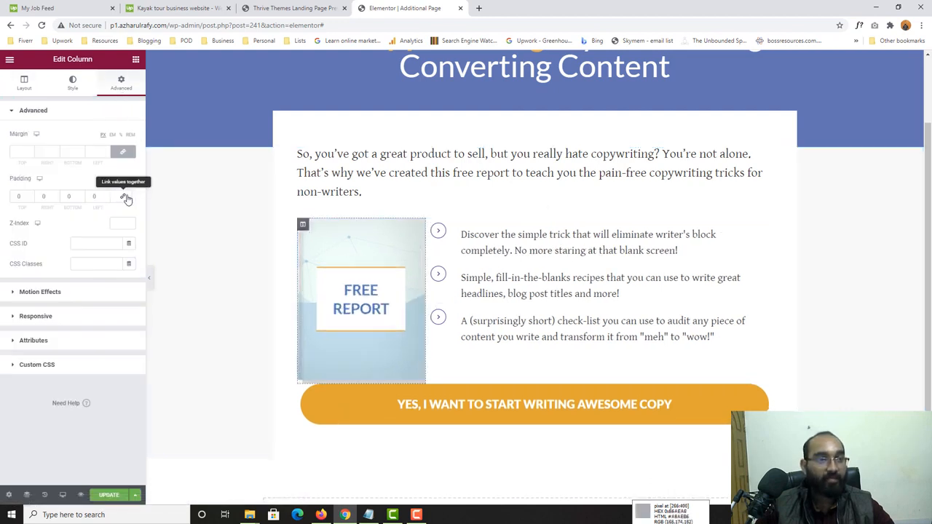
Step: Compare the report image spacing with the reference page and set the image column's right and left padding to 30 px
click(291, 8)
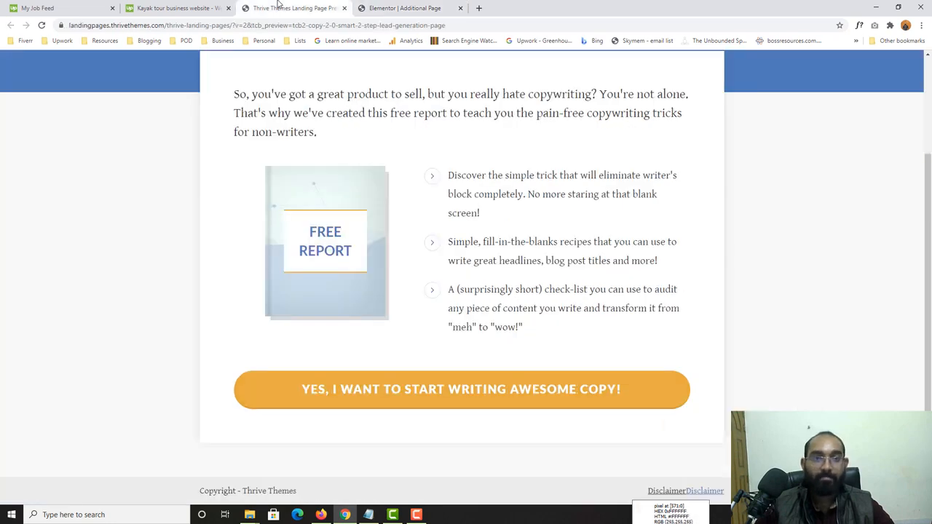
key(ctrl+Tab)
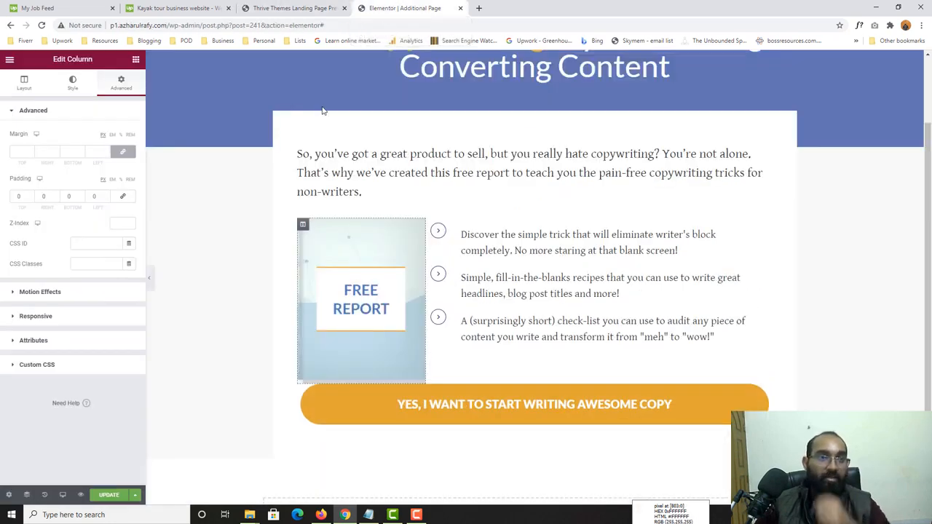
click(42, 197)
text(10)
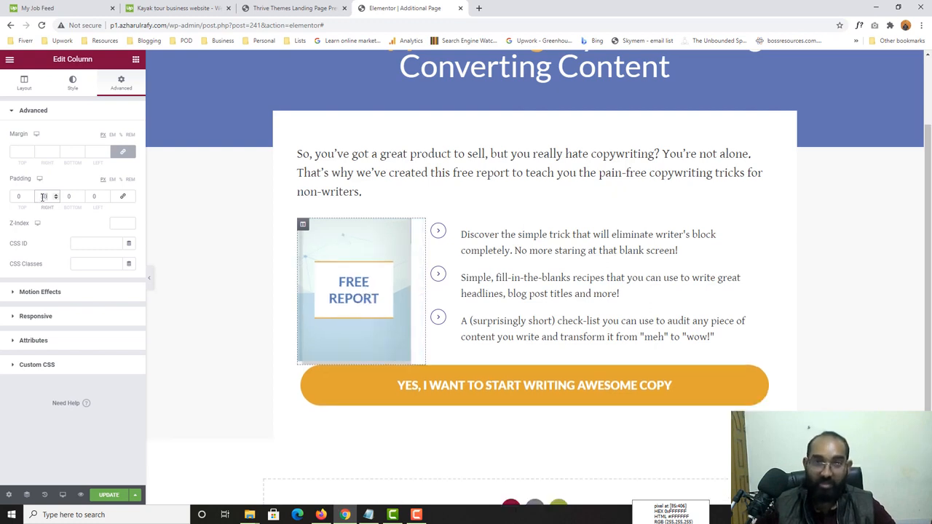
click(94, 196)
text(30)
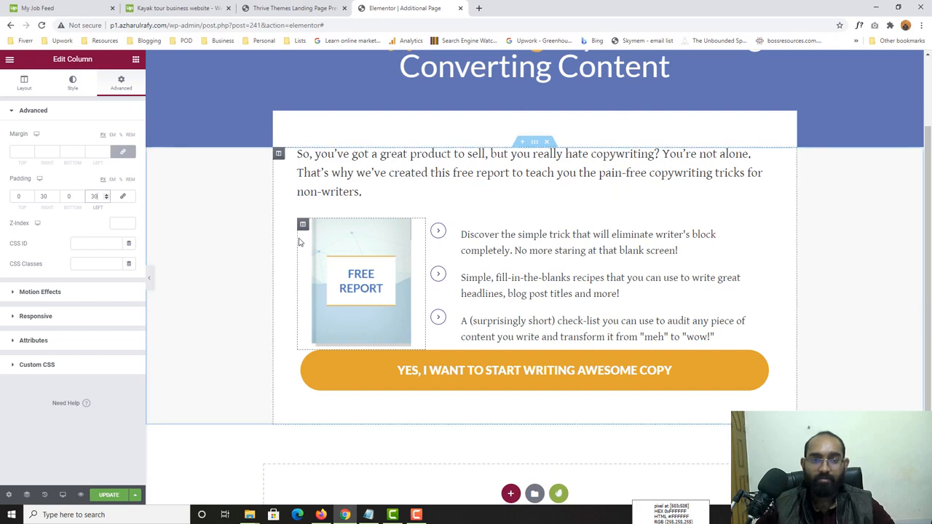
Step: Reset the report image column's left and right padding to 0
key(BackSpace)
key(BackSpace)
click(46, 198)
key(BackSpace)
key(BackSpace)
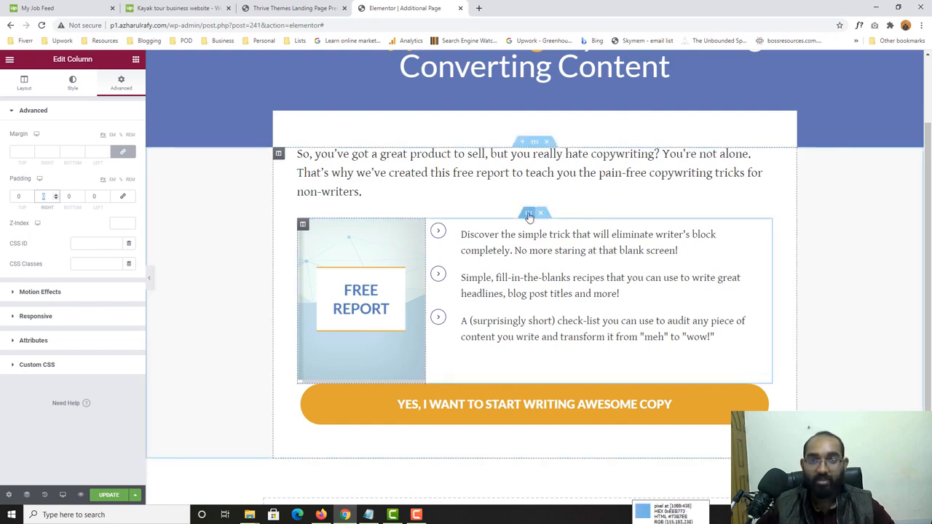
Step: Unlink the padding of the inner section holding the report image and feature list, and set its right and left padding to 30 px
click(528, 213)
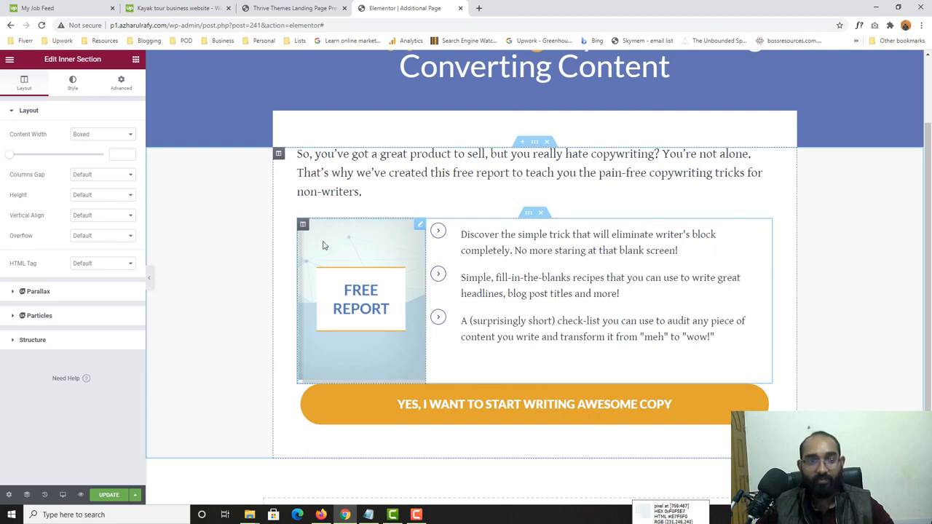
click(120, 86)
click(119, 201)
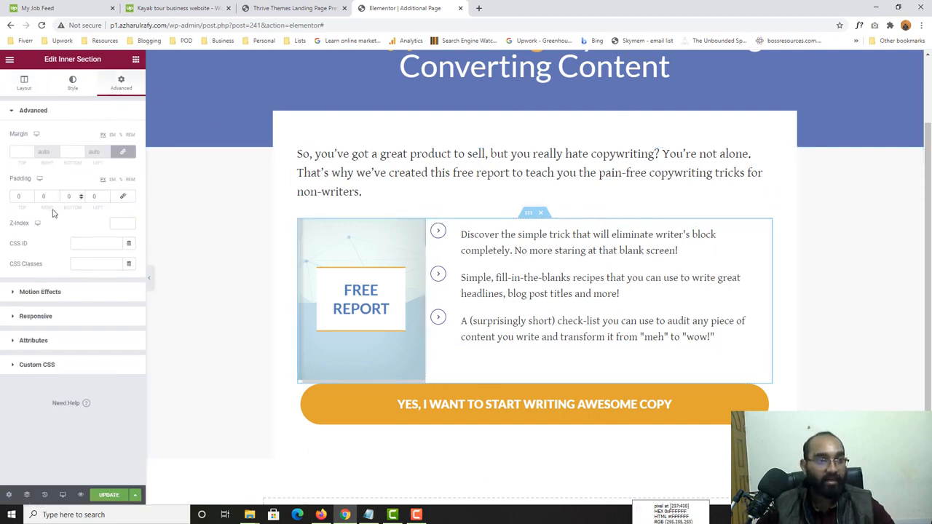
drag(46, 199, 29, 203)
text(30)
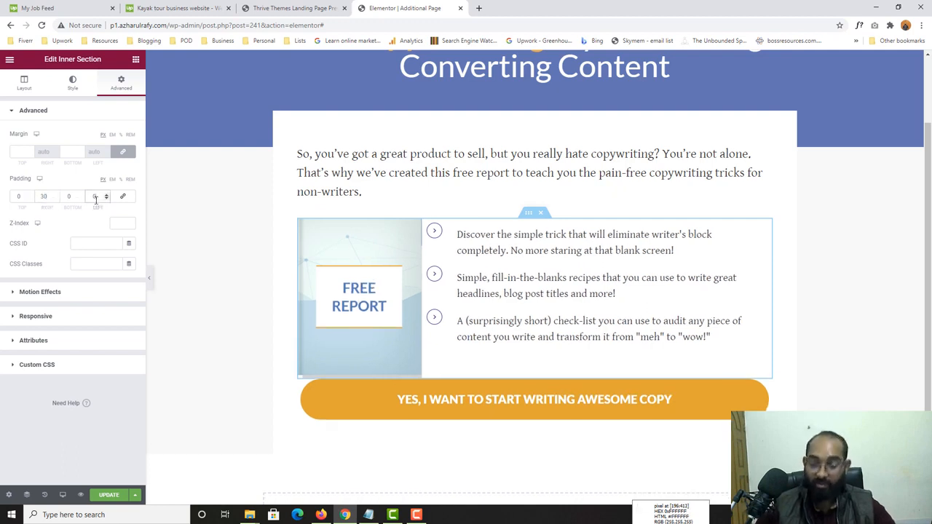
text(30)
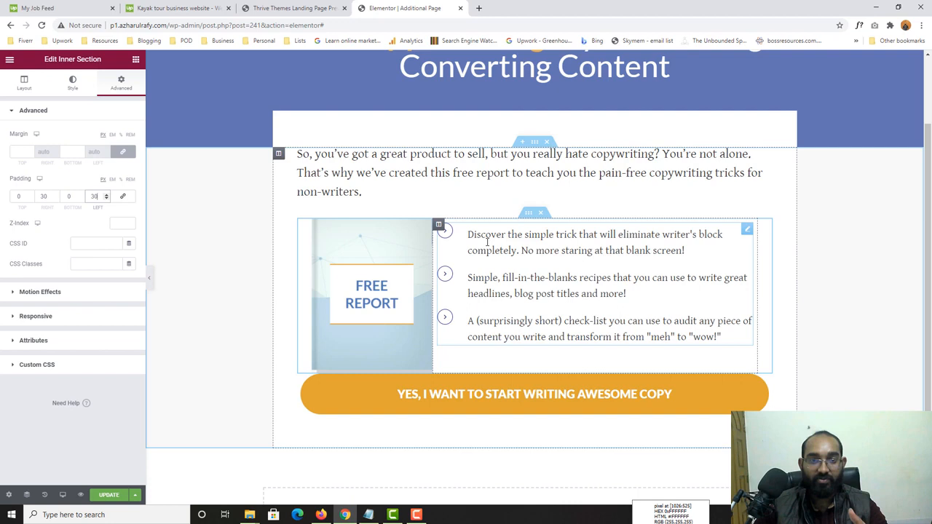
Step: Set the feature list column's vertical alignment to Middle
click(439, 225)
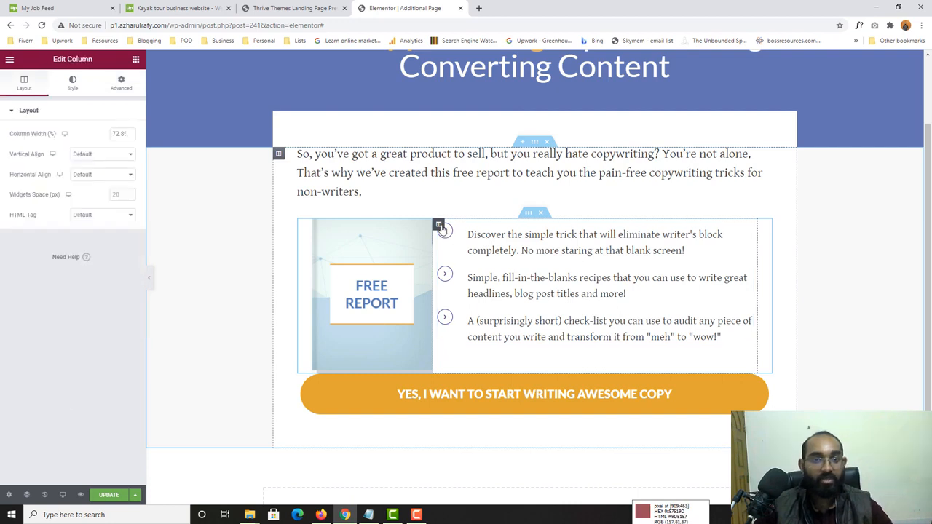
click(93, 154)
click(95, 180)
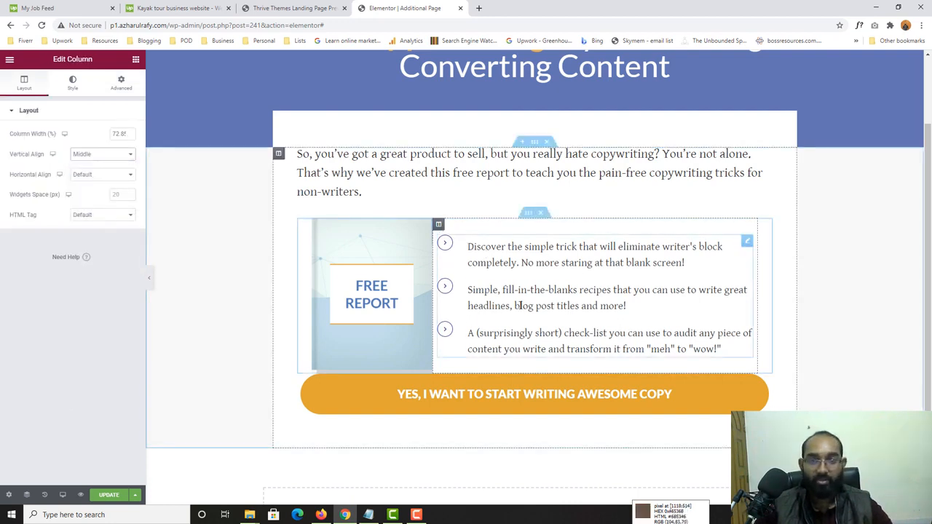
Step: Set the space between the feature list items to 30
click(463, 262)
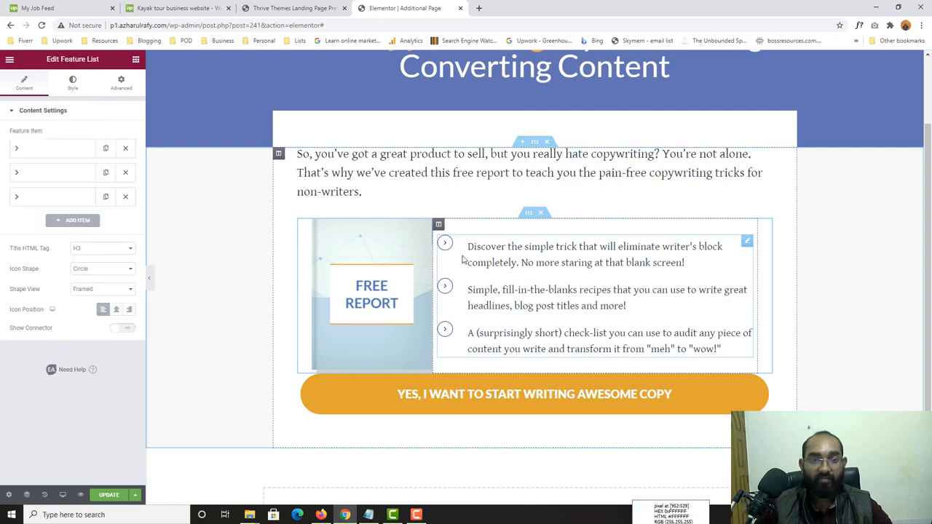
click(72, 83)
drag(37, 154, 59, 156)
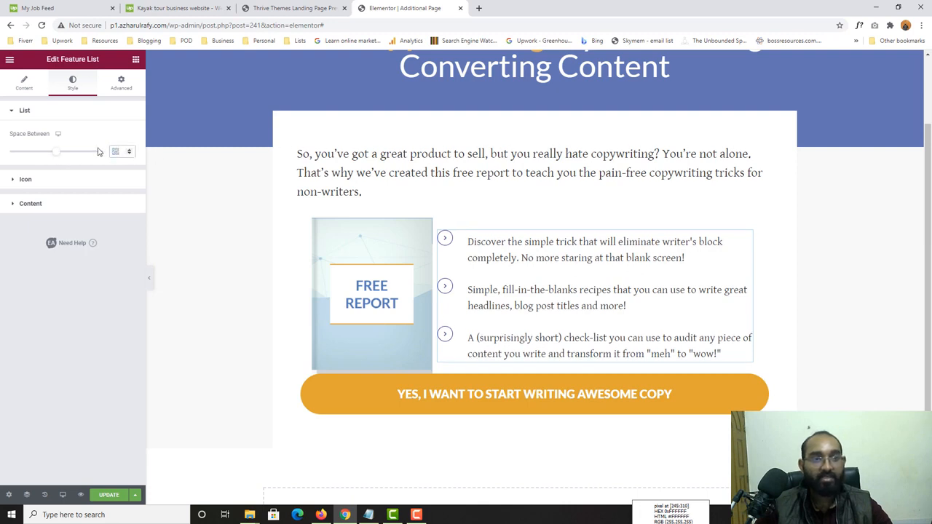
text(30)
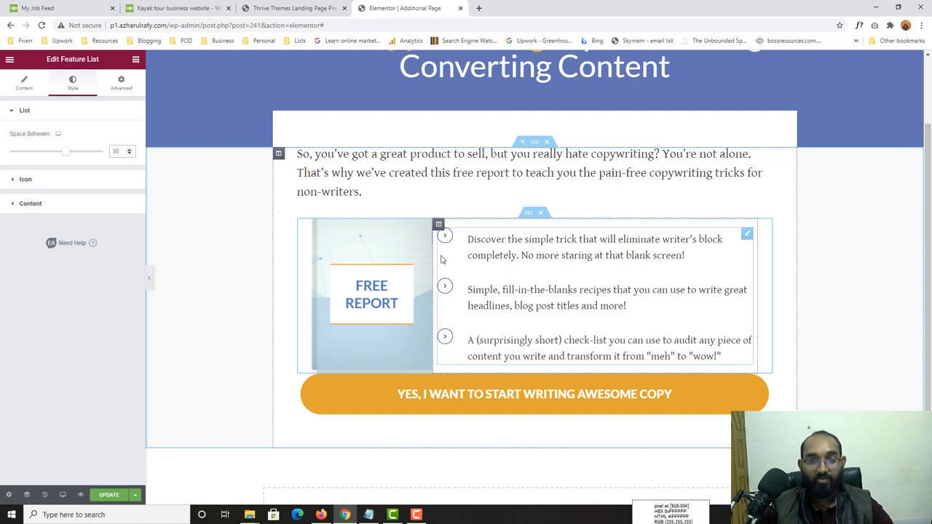
Step: Unlink the feature list column's padding and set its left padding to 30 px
click(439, 225)
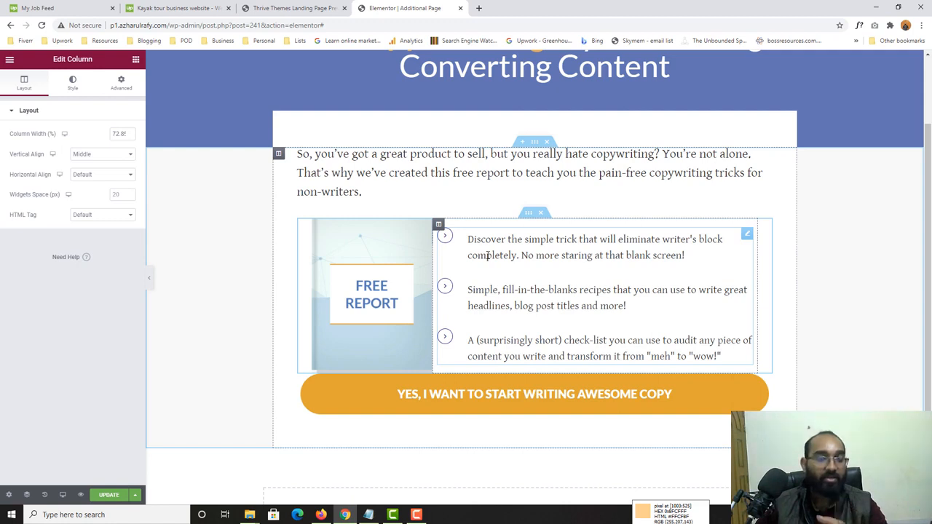
click(122, 86)
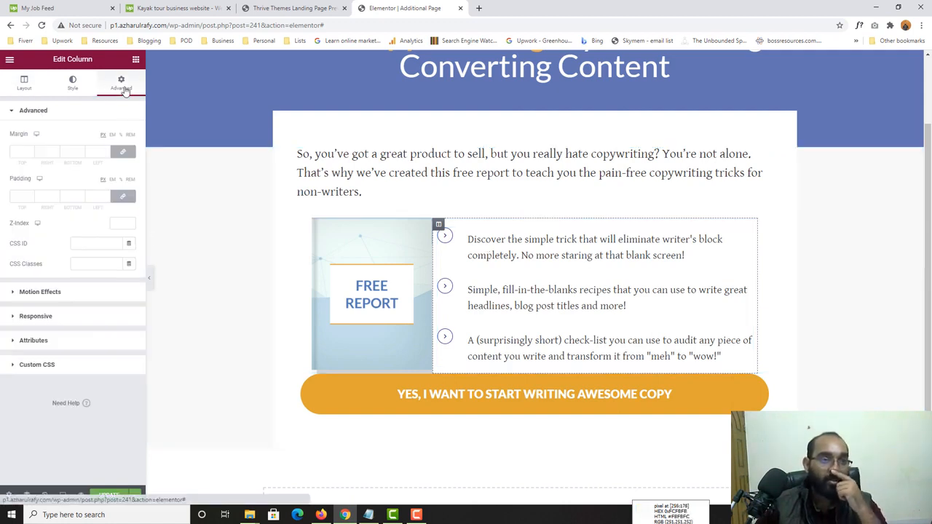
click(122, 196)
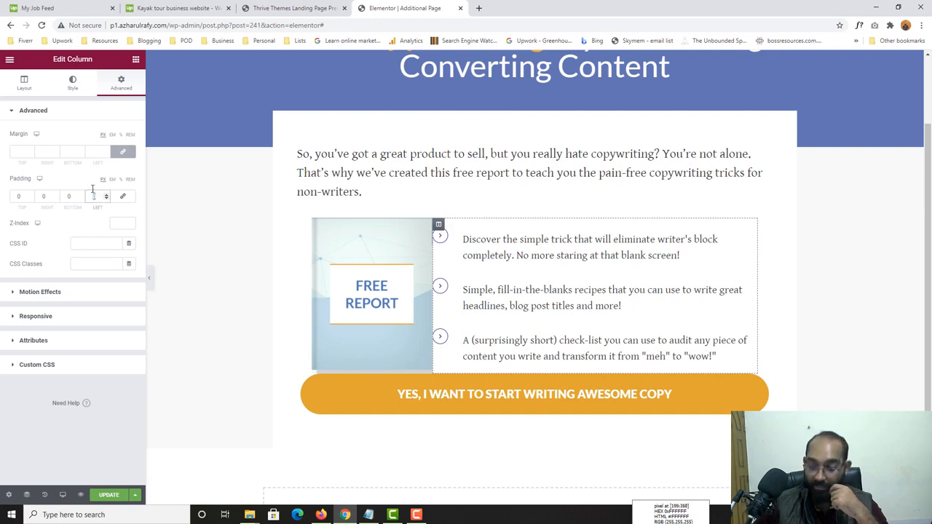
text(30)
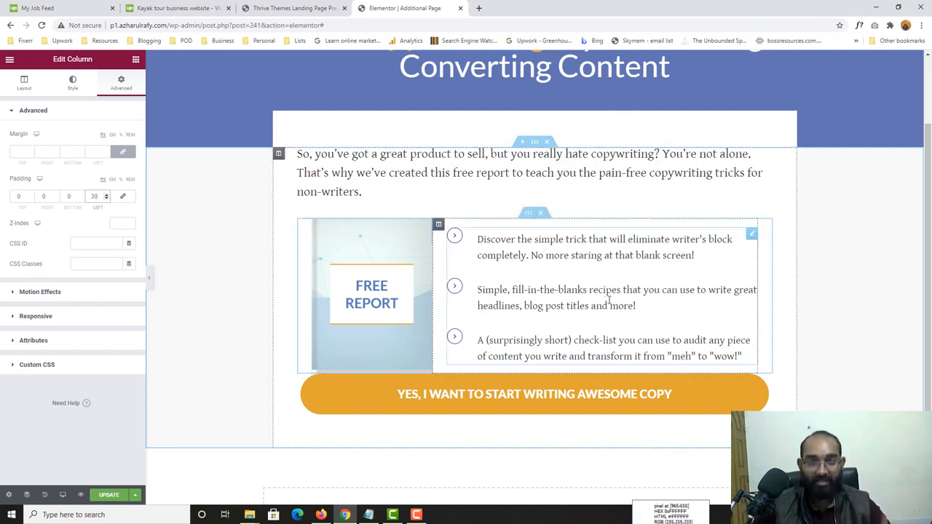
Step: Unlink the inner section's margins and set the top margin to 0 and the bottom margin to 50 px
scroll(604, 305, down, 1)
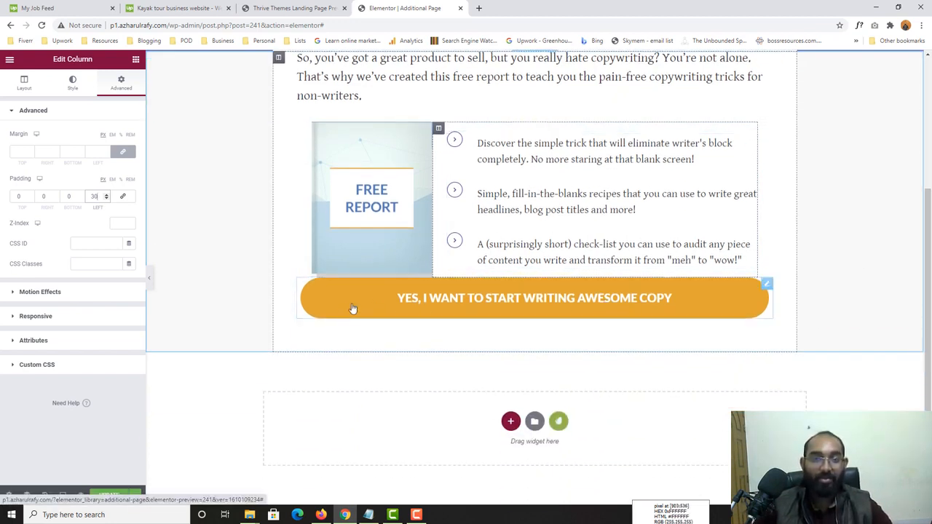
click(525, 123)
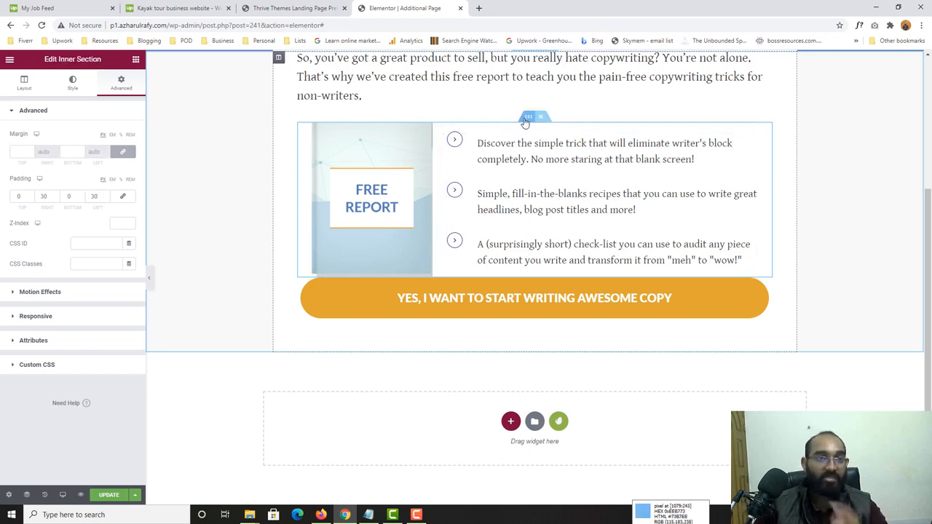
click(22, 152)
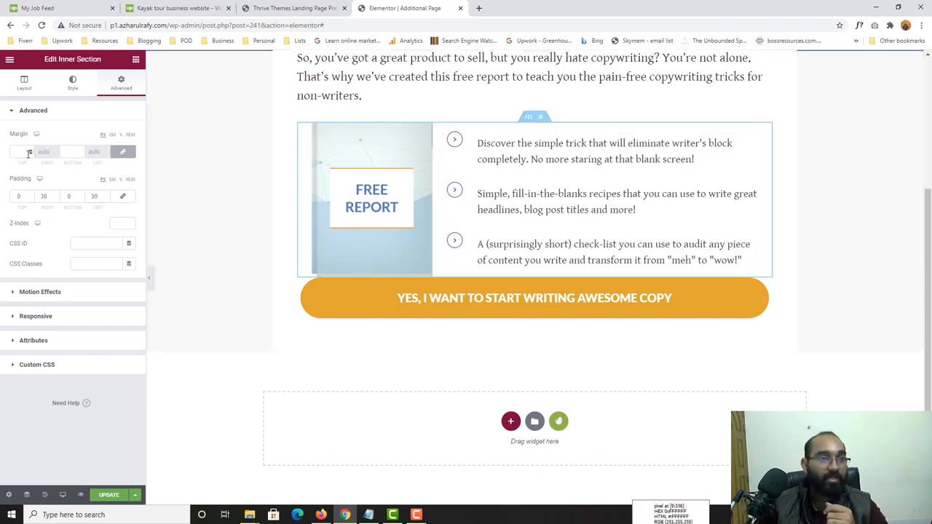
text(-1)
click(71, 155)
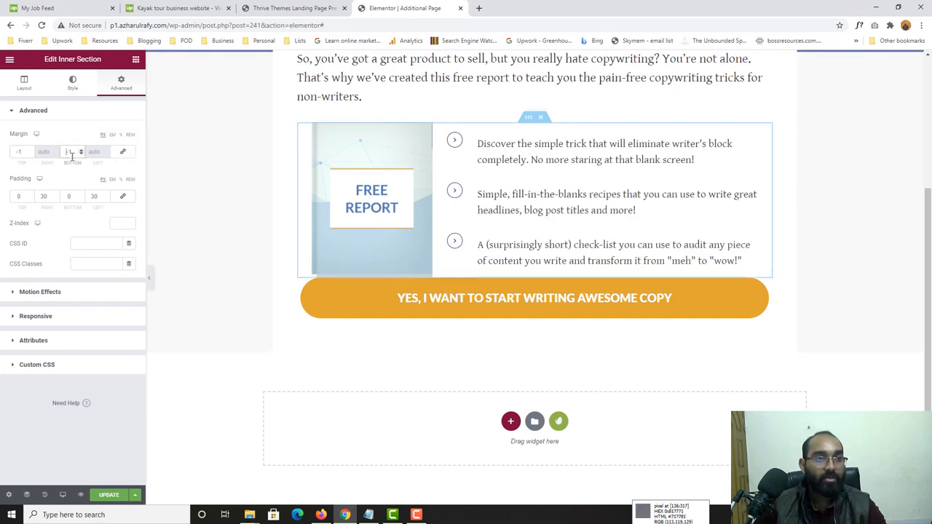
text(0)
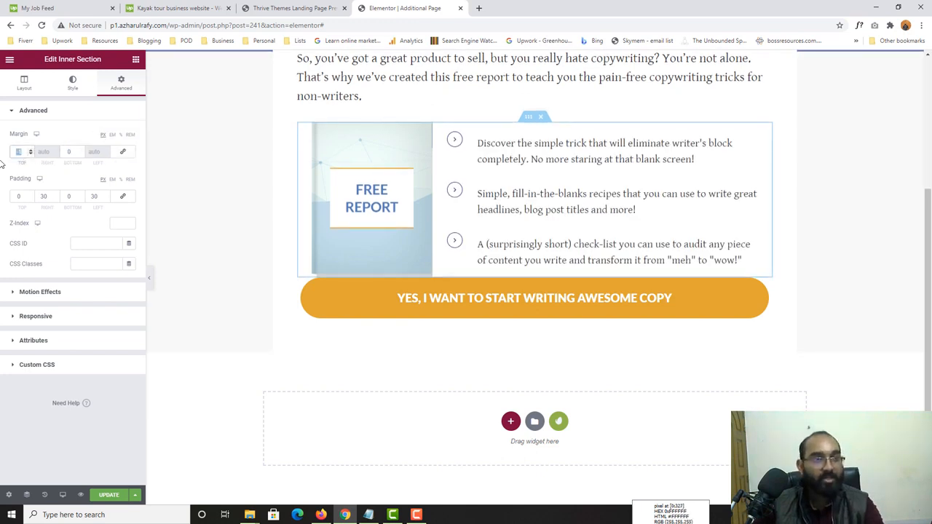
click(72, 153)
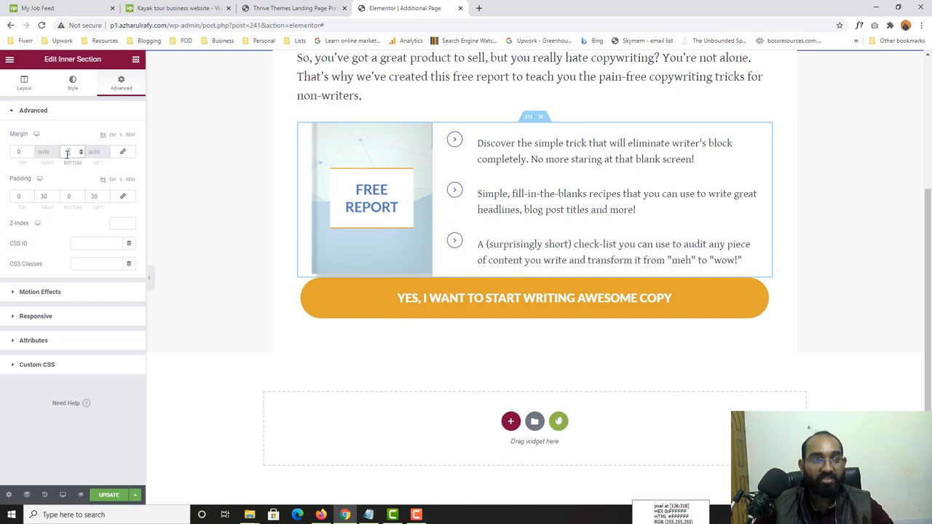
text(30)
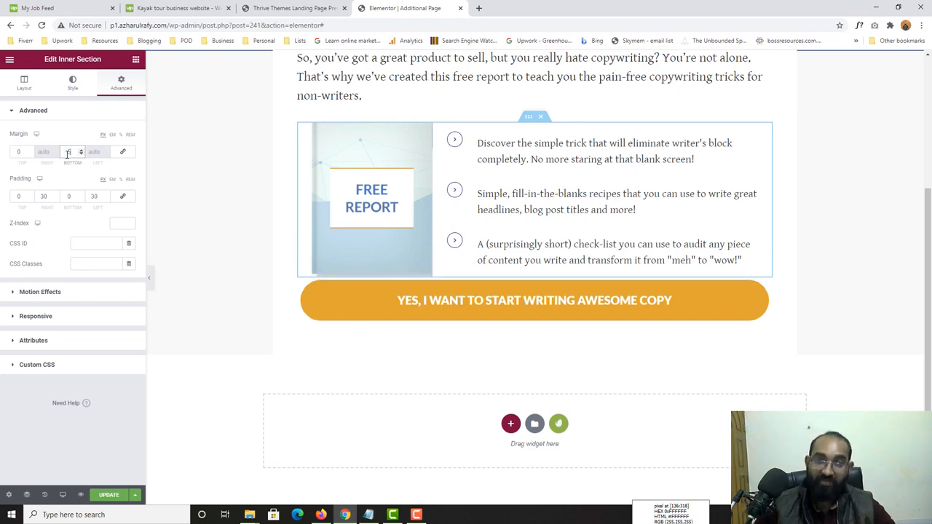
Step: Compare the gap above the button with the reference page and set the inner section's bottom margin to 70 px
click(289, 7)
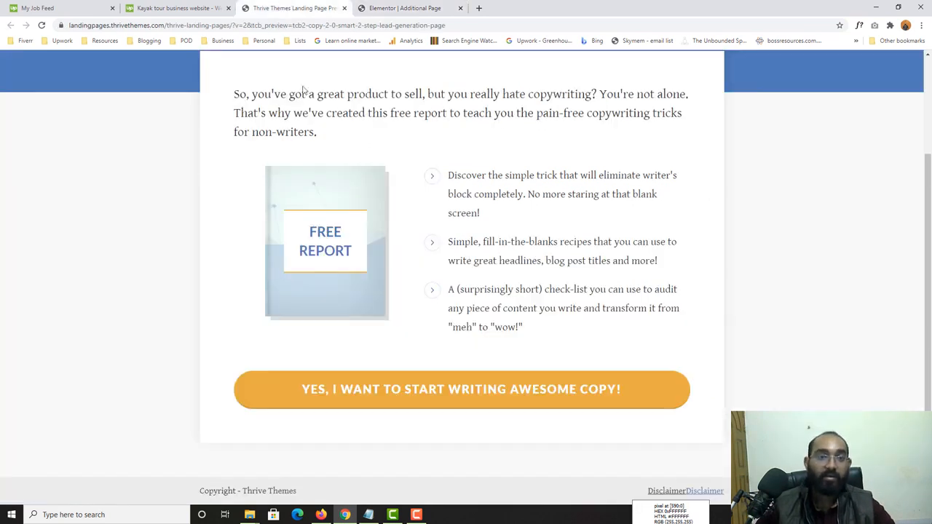
click(399, 6)
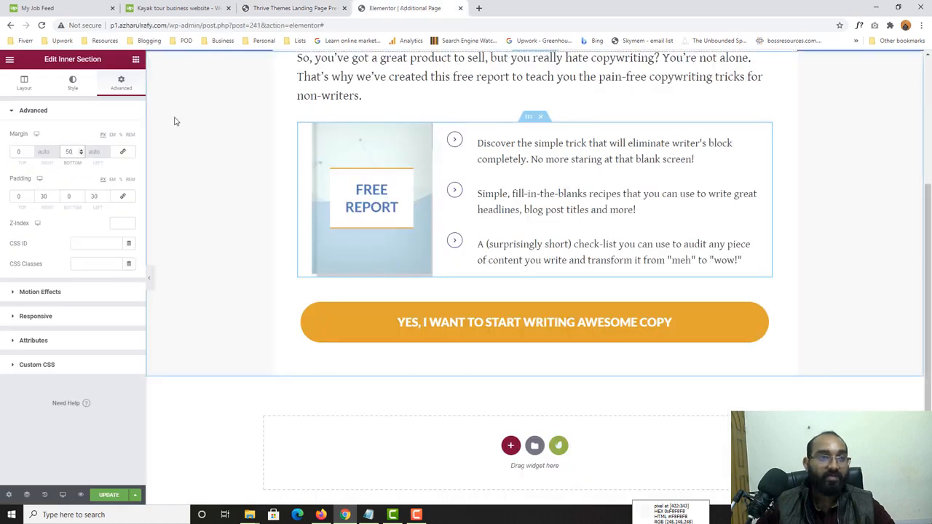
text(70)
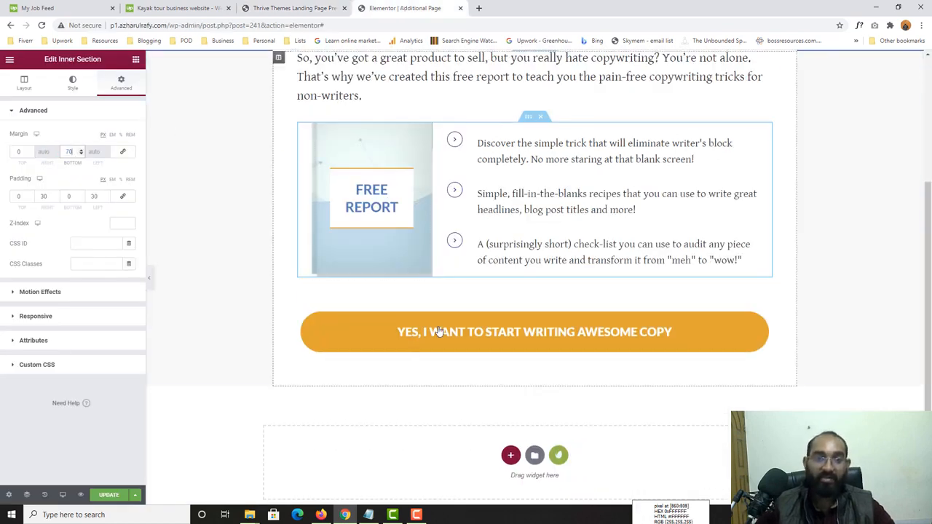
Step: Compare the header, content box and button spacing of the rebuilt page with the reference landing page
scroll(439, 331, up, 1)
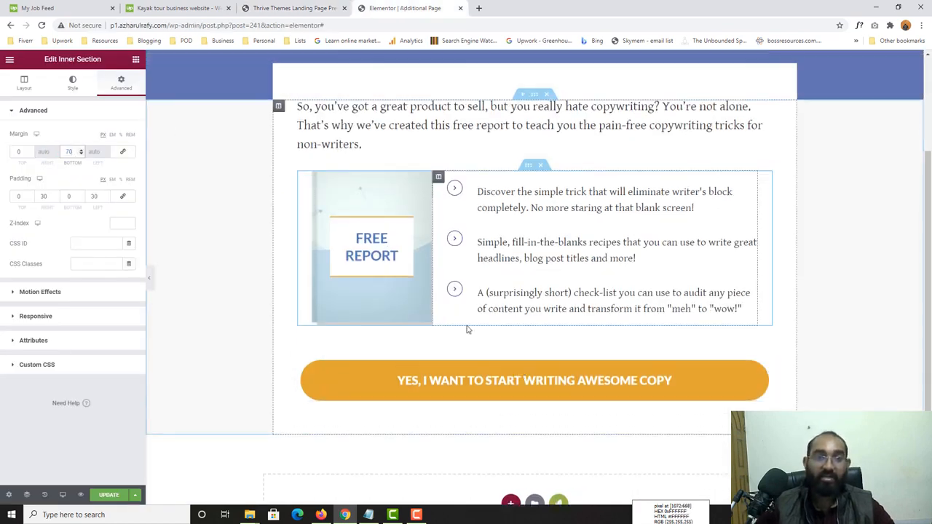
scroll(395, 327, up, 1)
click(315, 7)
scroll(330, 303, up, 3)
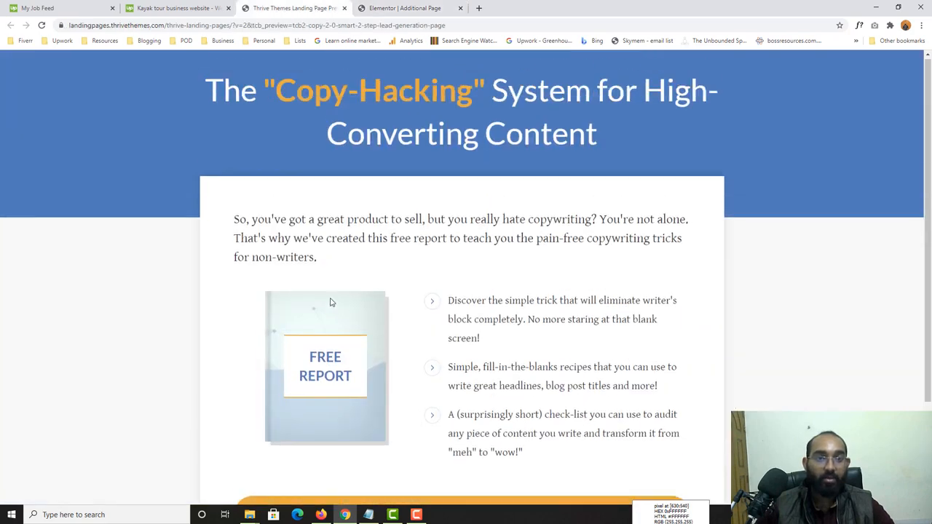
scroll(384, 269, down, 3)
key(ctrl+Tab)
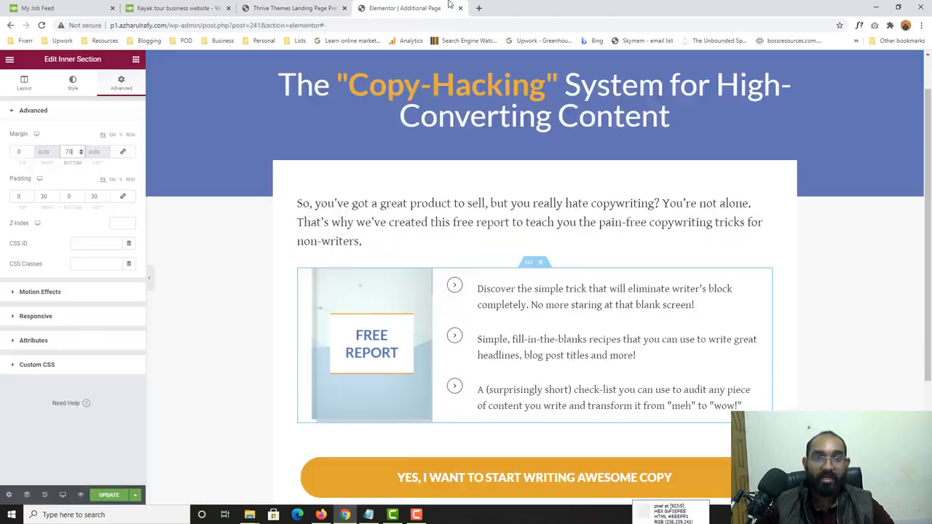
scroll(682, 343, down, 2)
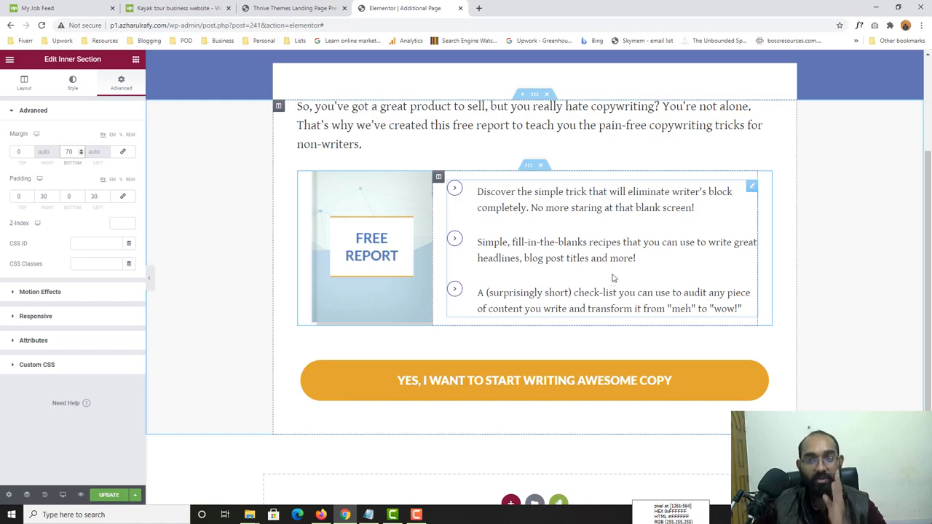
Step: Compare the button, content box bottom and footer spacing of the rebuilt page with the reference landing page
scroll(405, 275, down, 1)
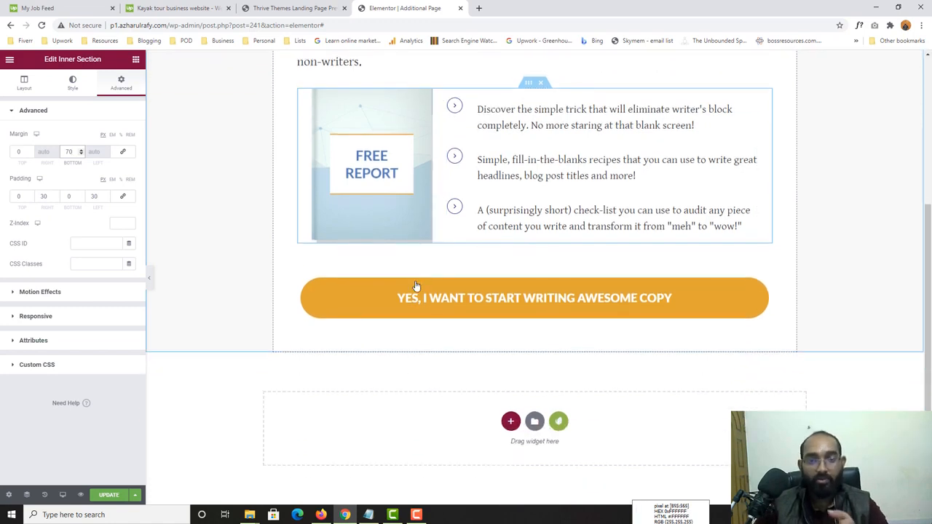
key(ctrl+shift+Tab)
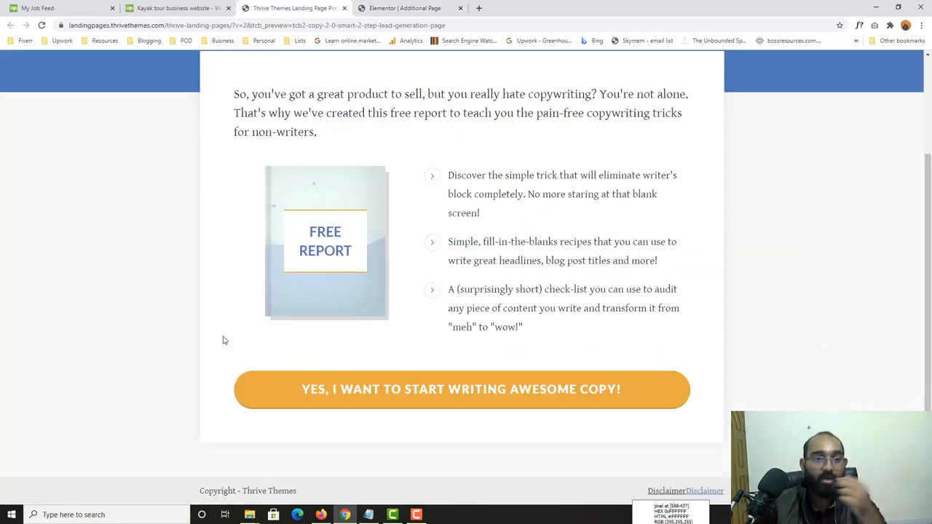
key(ctrl+Tab)
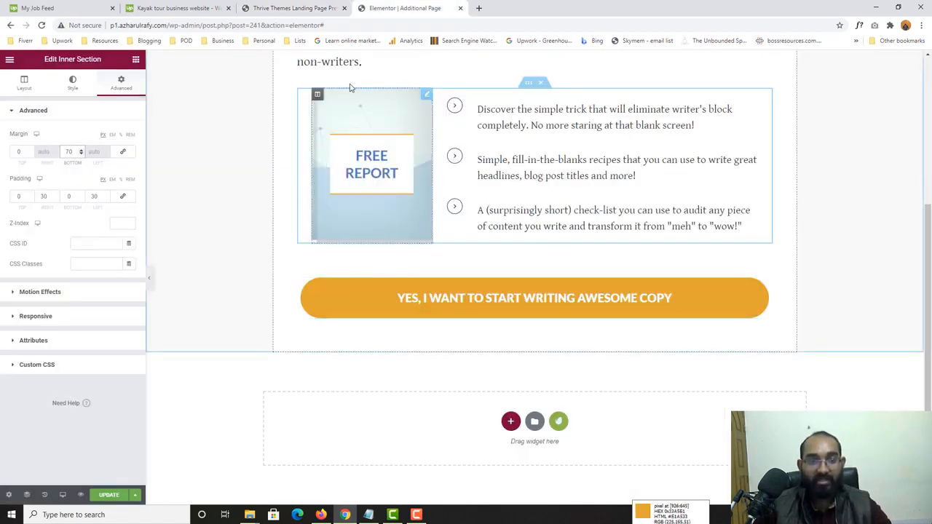
key(ctrl+shift+Tab)
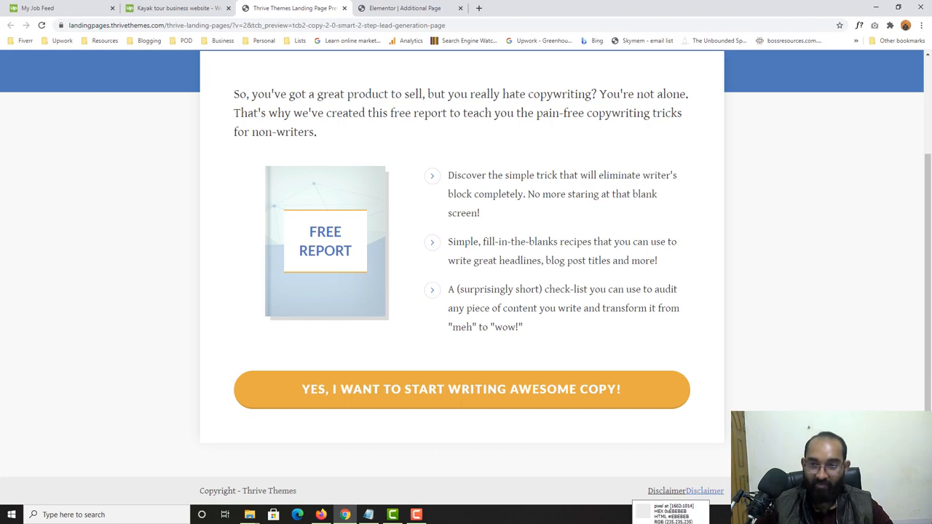
key(ctrl+Tab)
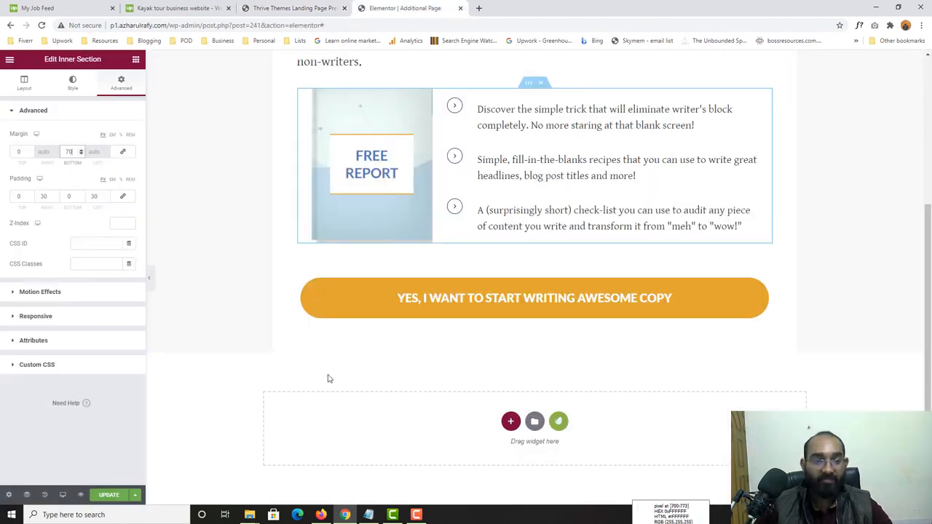
scroll(273, 302, up, 1)
scroll(275, 302, up, 3)
scroll(271, 302, down, 3)
click(261, 6)
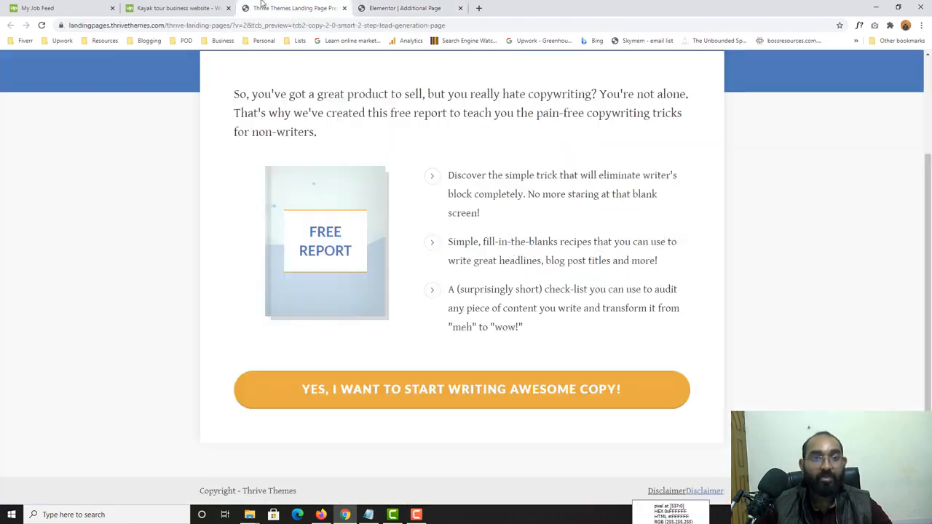
scroll(332, 368, up, 2)
key(ctrl+Tab)
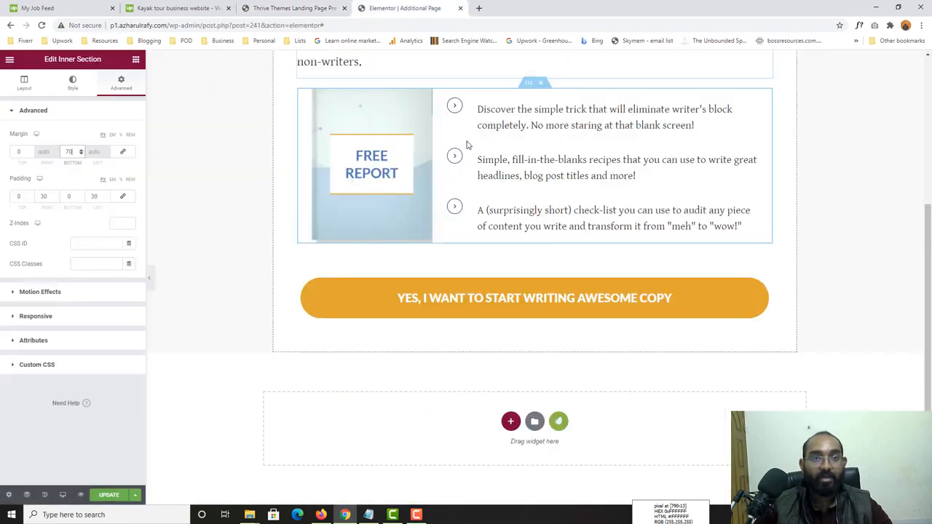
click(290, 6)
scroll(146, 356, down, 3)
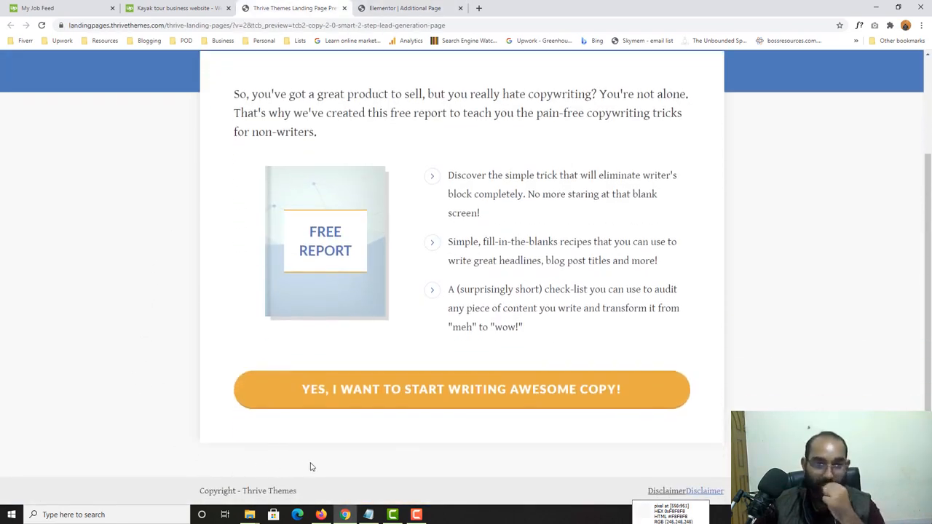
Step: Unlink the white content box section's padding and set its bottom padding to 70 px, leaving the other sides at 0
click(427, 8)
scroll(225, 306, up, 5)
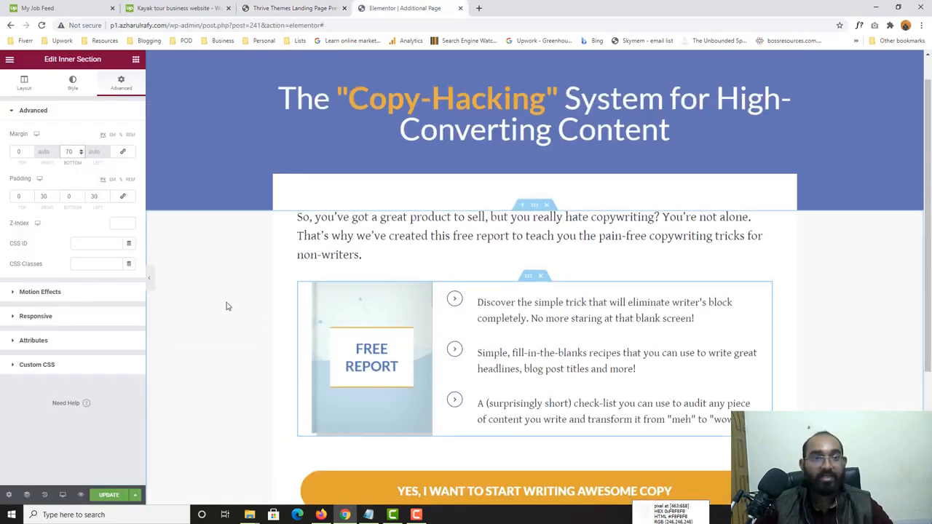
click(164, 219)
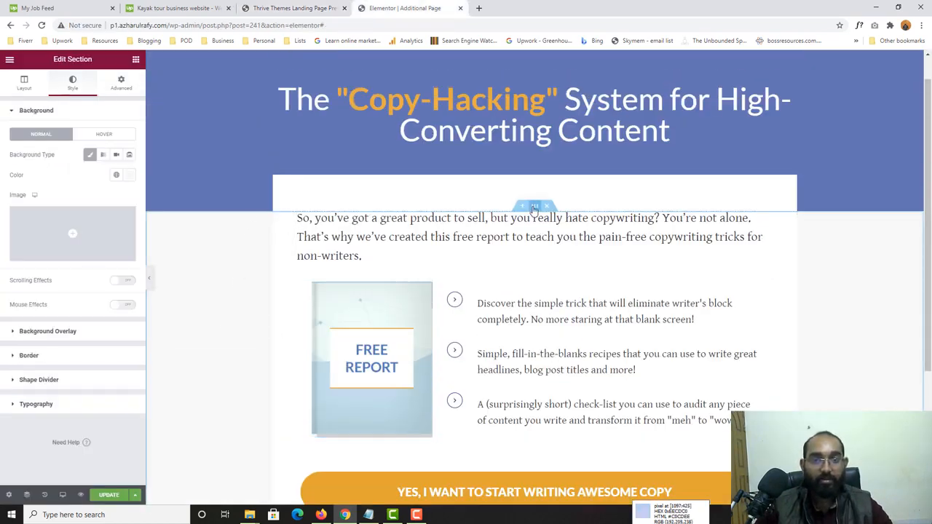
click(119, 90)
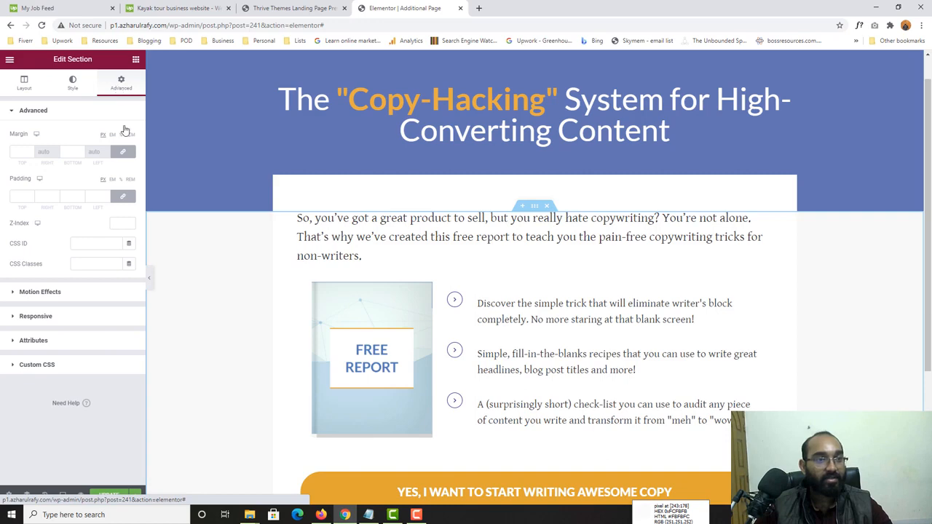
click(122, 196)
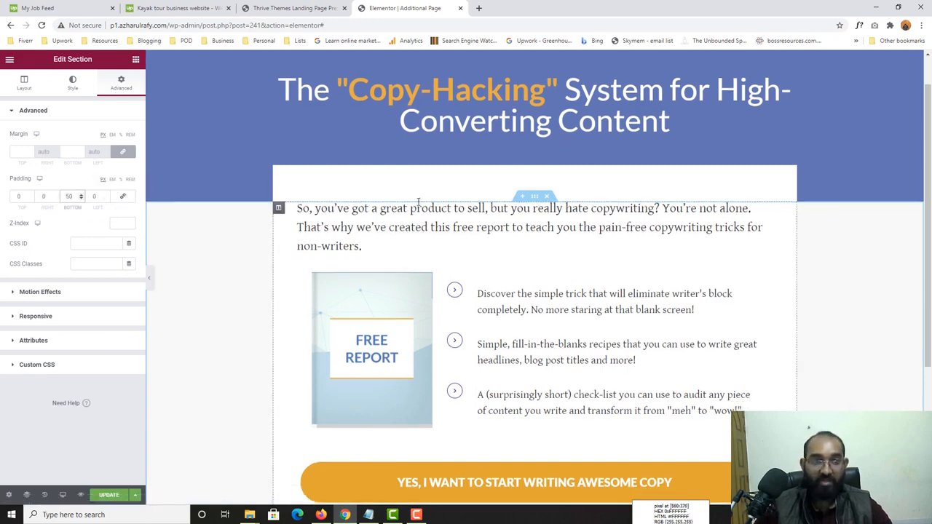
scroll(376, 298, down, 3)
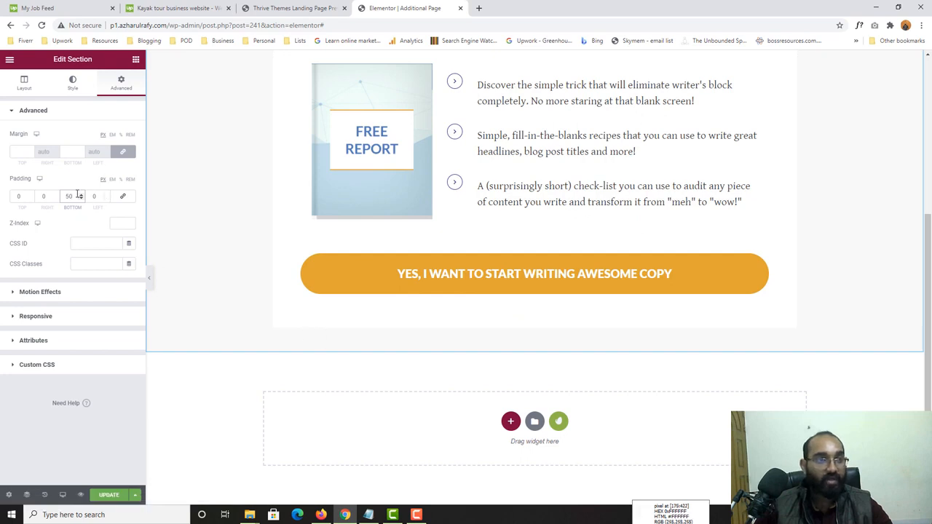
drag(77, 195, 57, 201)
text(70)
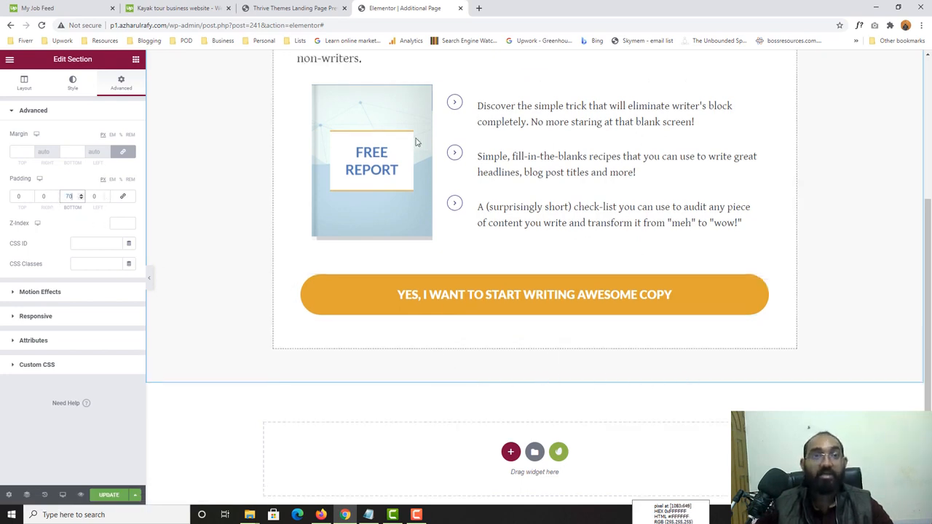
Step: Add a new single-column section below the content section and place a two-column inner section inside it
click(510, 451)
click(411, 478)
scroll(444, 436, down, 1)
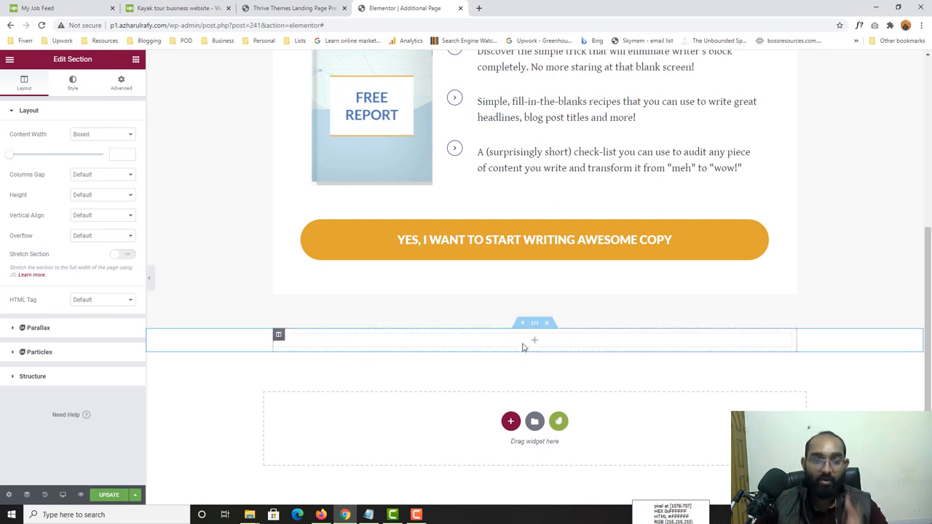
click(135, 59)
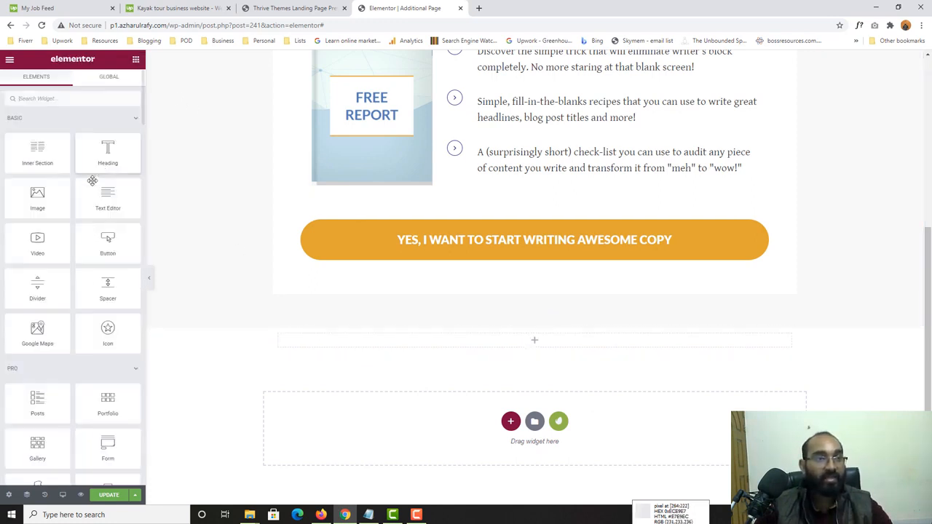
drag(46, 157, 527, 333)
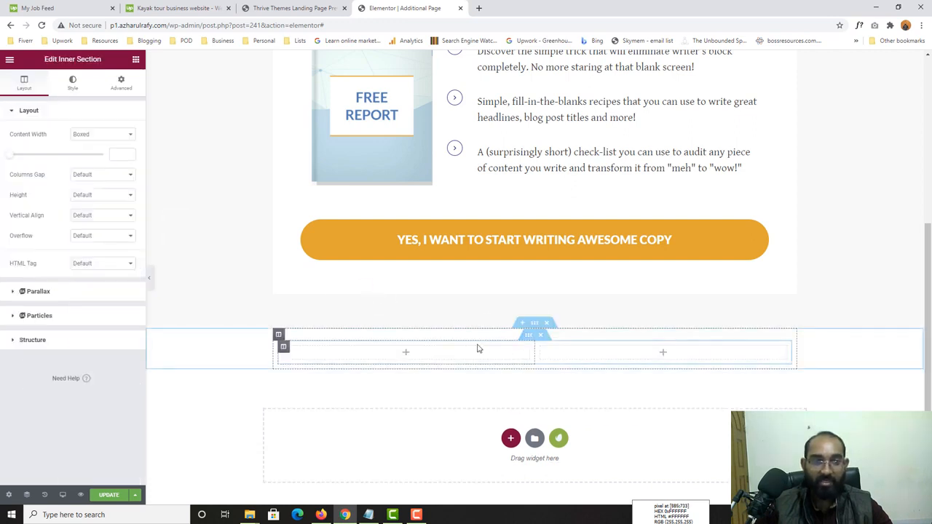
Step: Copy the "Copyright - Thrive Themes" text from the footer of the reference landing page
click(321, 6)
drag(199, 491, 291, 493)
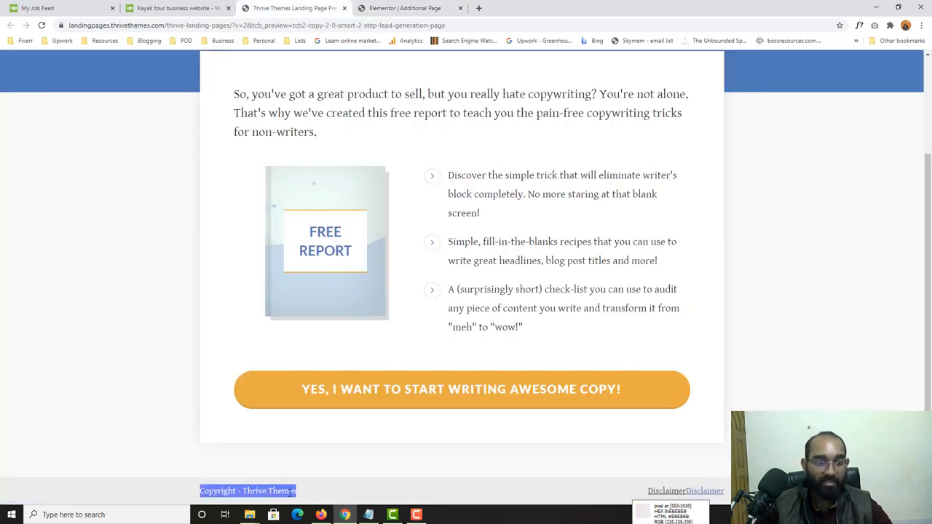
right_click(291, 493)
click(314, 428)
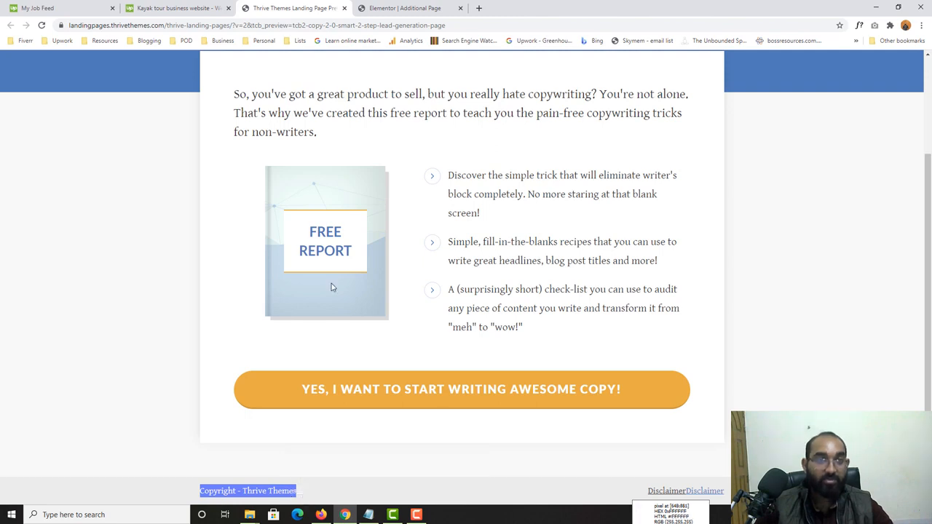
click(323, 25)
key(ctrl+v)
key(Escape)
Step: Add a Text Editor widget to the inner section's first column and replace its placeholder with "Copyright - Thrive Themes"
click(405, 8)
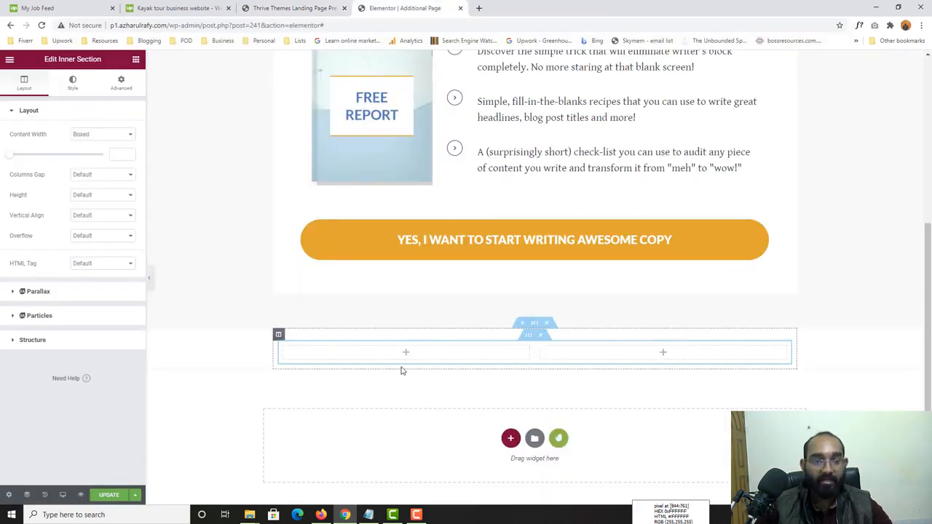
click(134, 65)
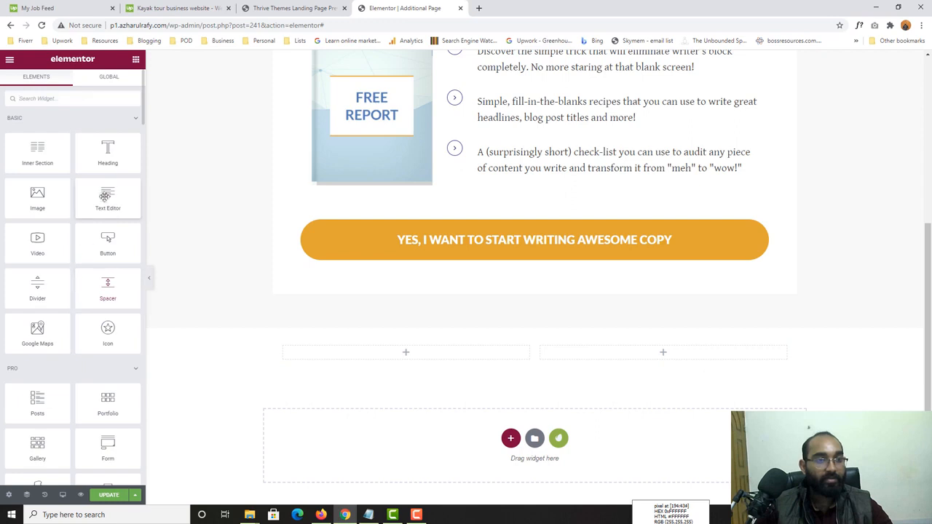
drag(108, 198, 437, 358)
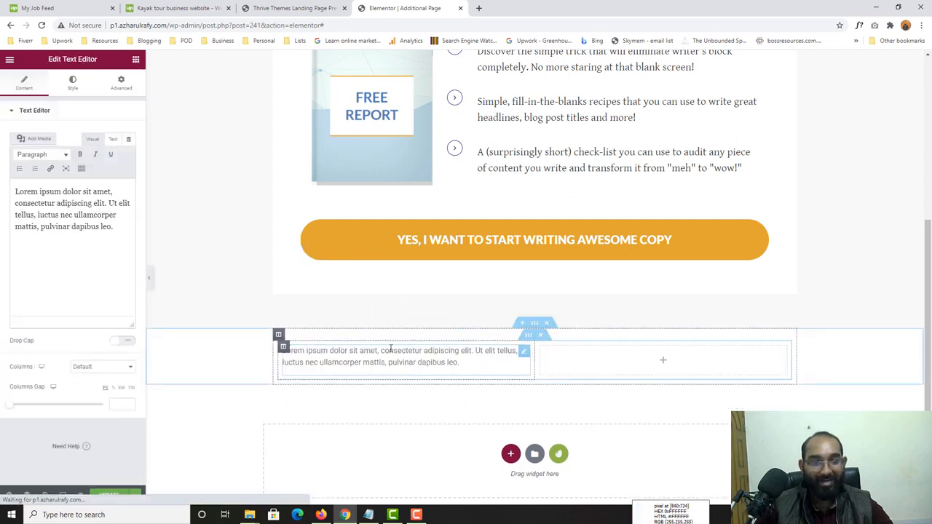
triple_click(386, 350)
key(ctrl+v)
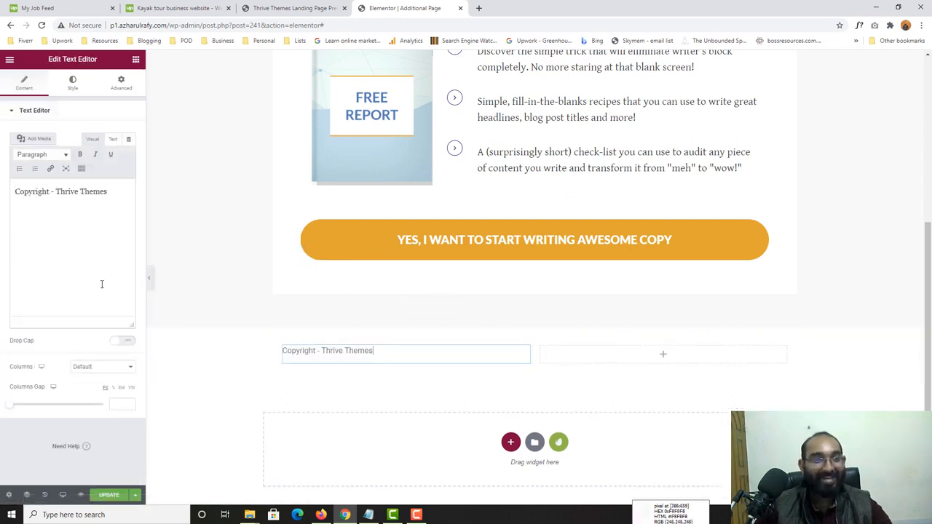
Step: Copy the first "Disclaimer" text from the reference page's footer and add a Text Editor widget to the inner section's second column
click(239, 6)
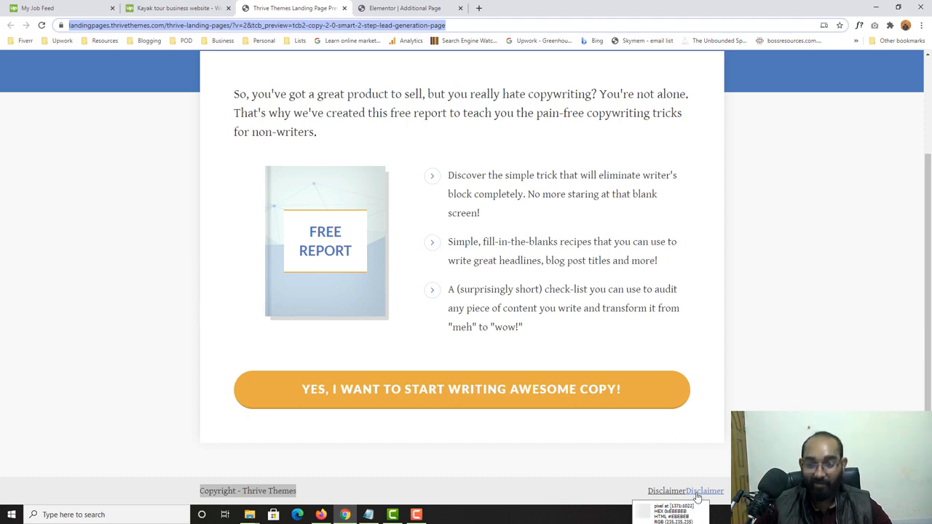
drag(201, 490, 697, 492)
click(663, 495)
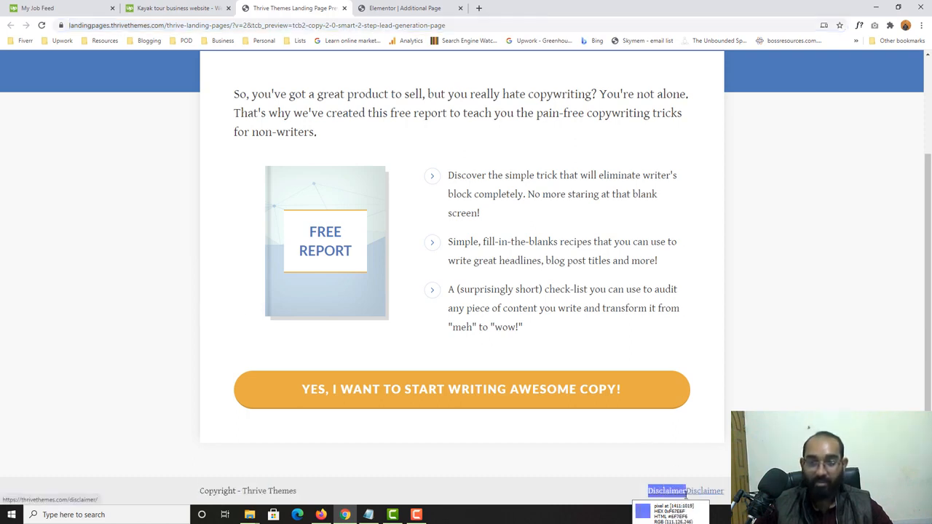
click(430, 8)
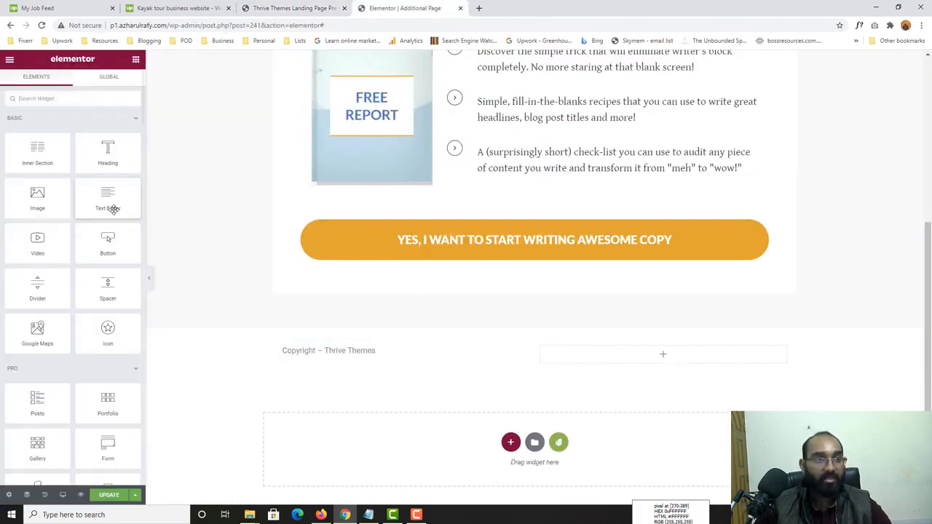
drag(109, 207, 635, 355)
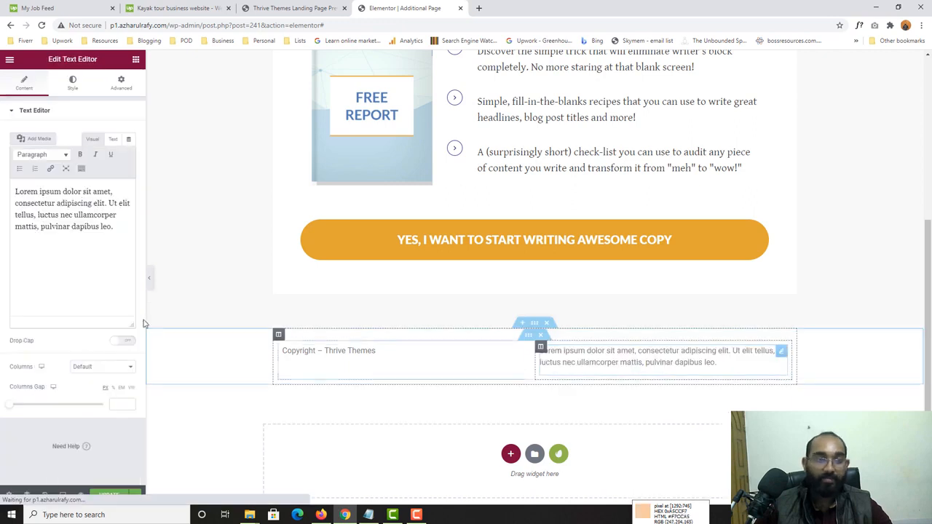
click(54, 262)
key(ctrl+a)
key(ctrl+v)
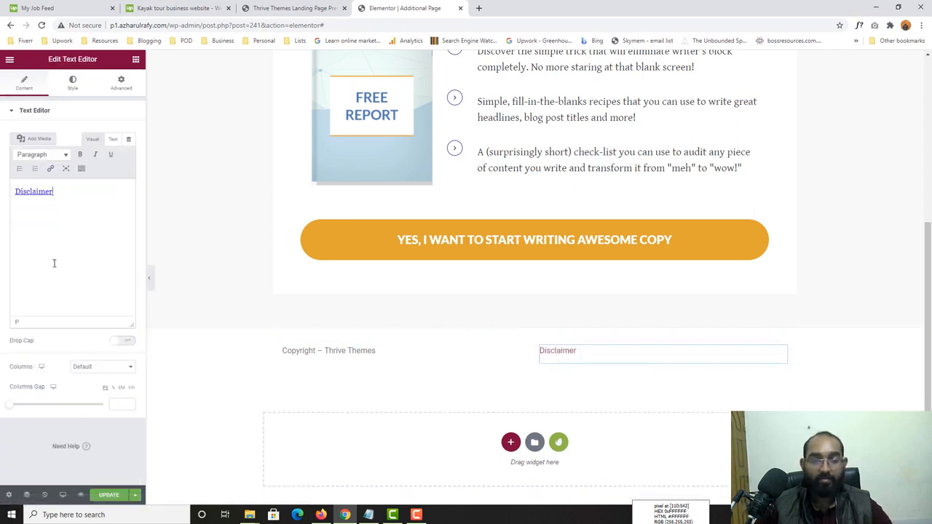
key(ctrl+z)
Step: Strip the link formatting from the copied text and replace the second column's placeholder with plain "Disclaimer"
click(318, 29)
key(ctrl+v)
key(ctrl+a)
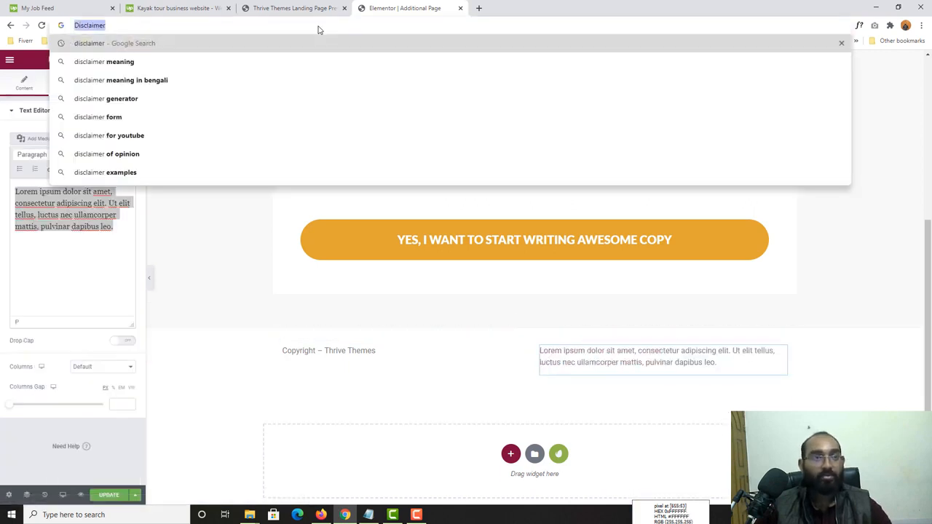
key(ctrl+c)
key(Escape)
click(88, 217)
key(ctrl+a)
key(ctrl+v)
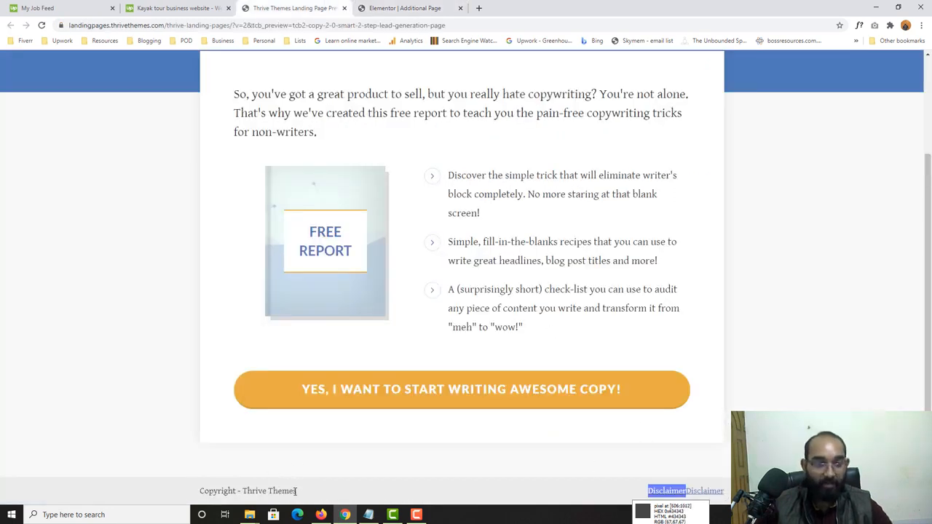
Step: Align the "Disclaimer" text to the right of its column and compare the footer with the reference page
click(450, 4)
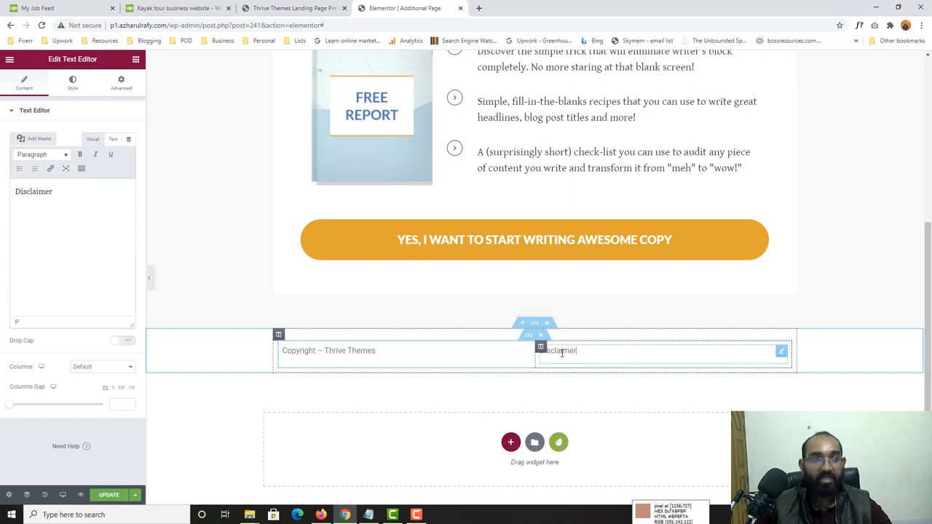
click(73, 90)
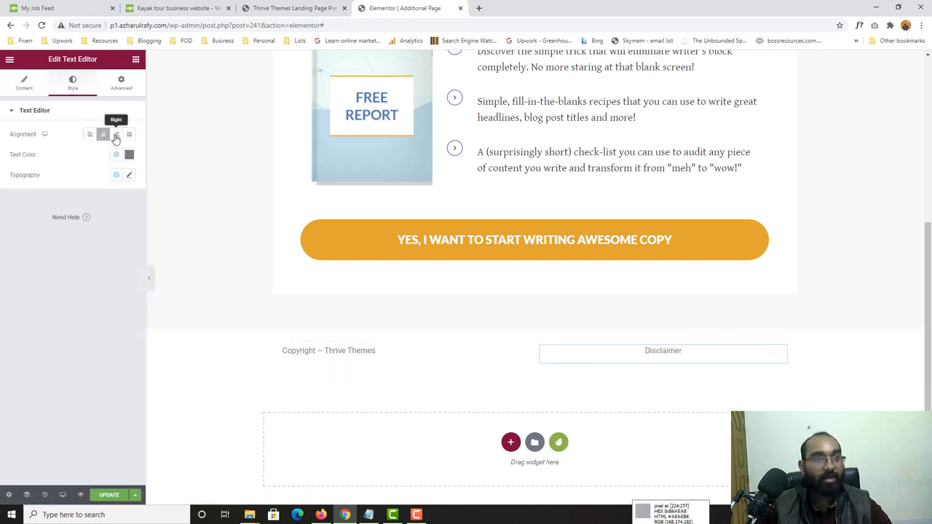
click(118, 135)
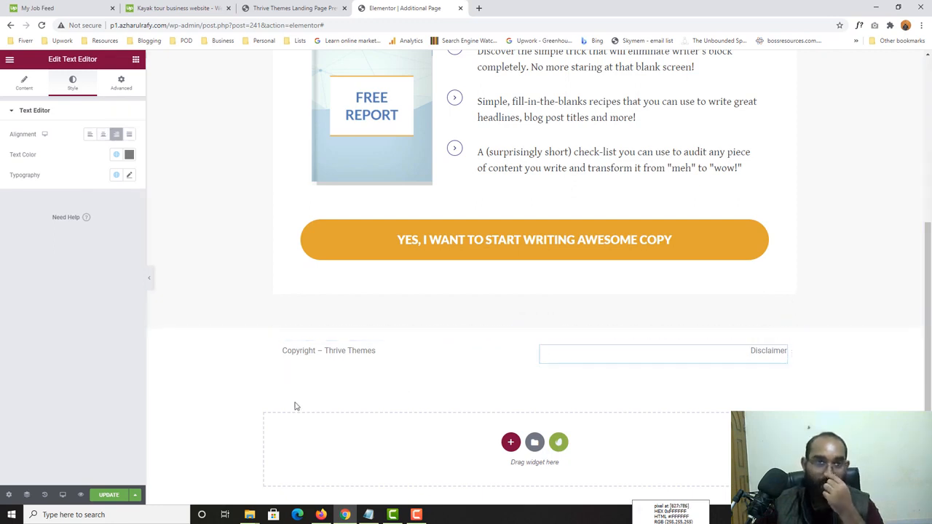
click(335, 6)
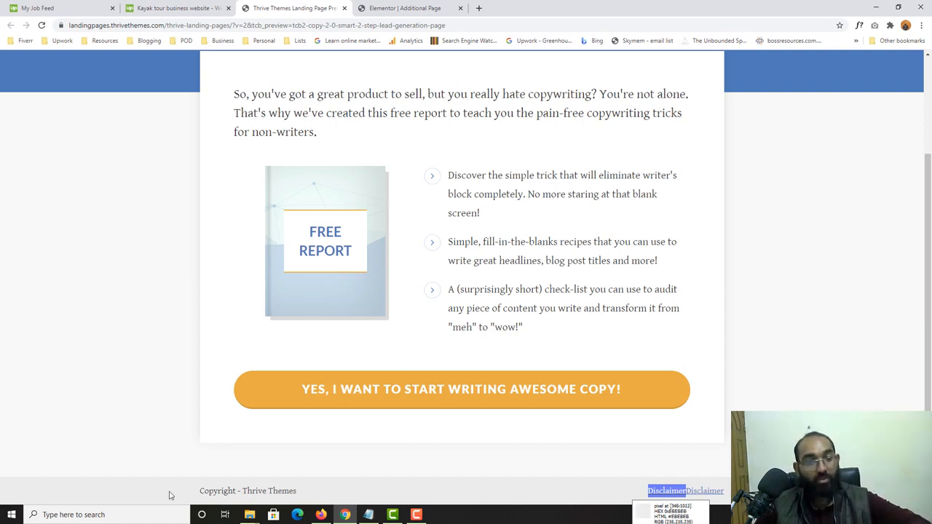
click(405, 8)
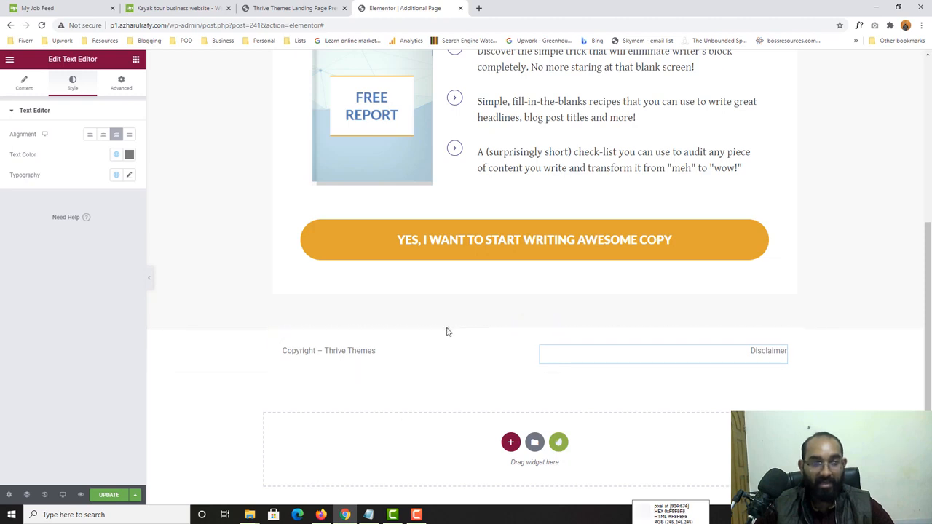
Step: Give the footer section a classic background in #EBEBEB and compare it with the reference page
click(534, 324)
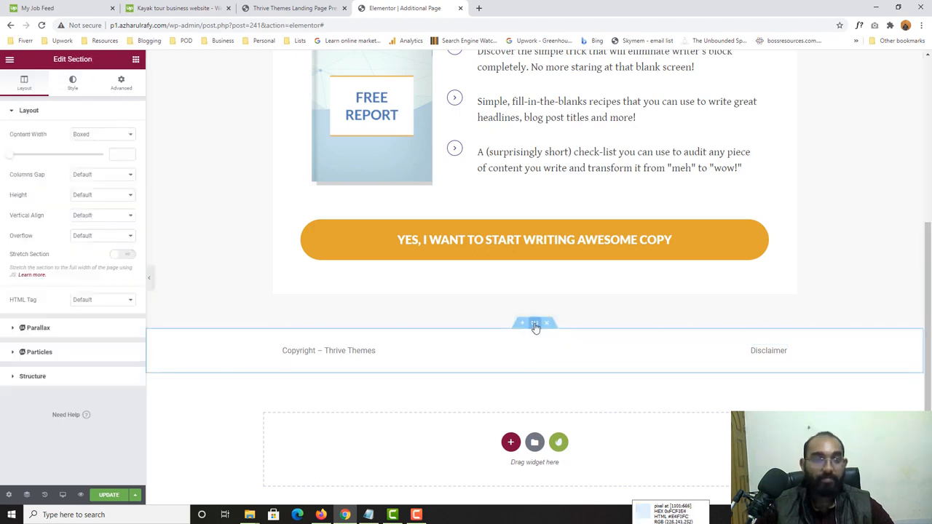
click(73, 86)
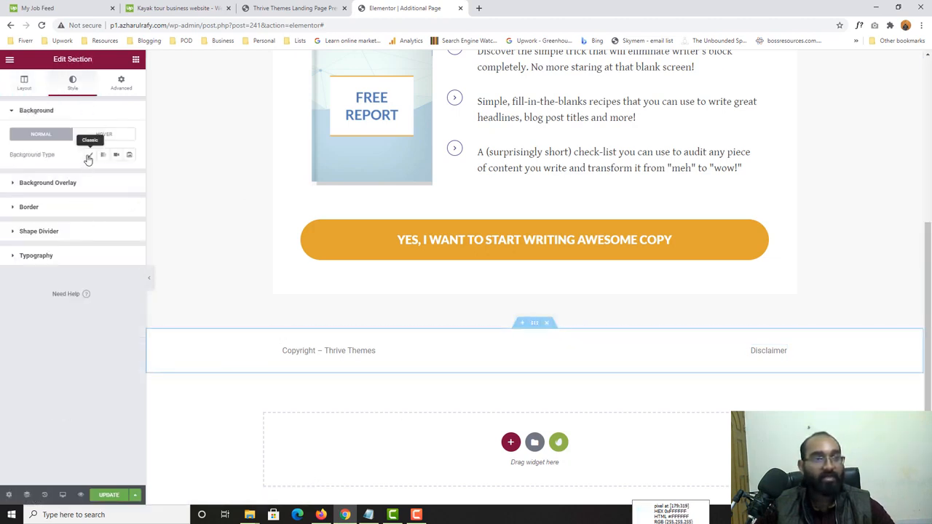
click(88, 155)
click(128, 177)
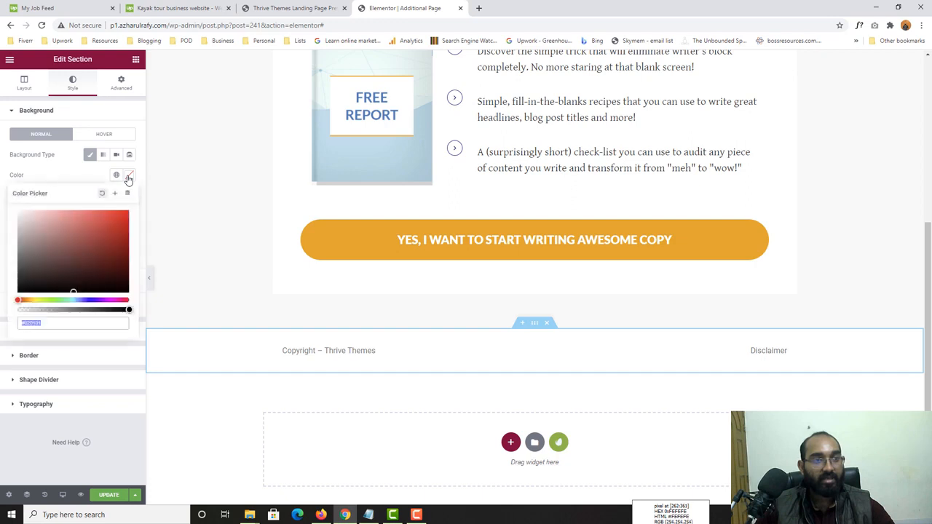
double_click(40, 322)
key(ctrl+v)
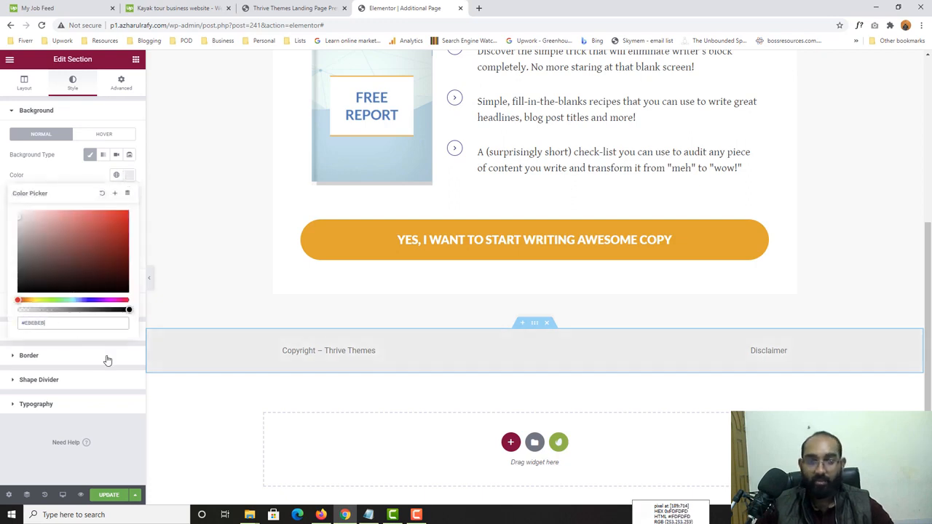
click(337, 6)
click(404, 8)
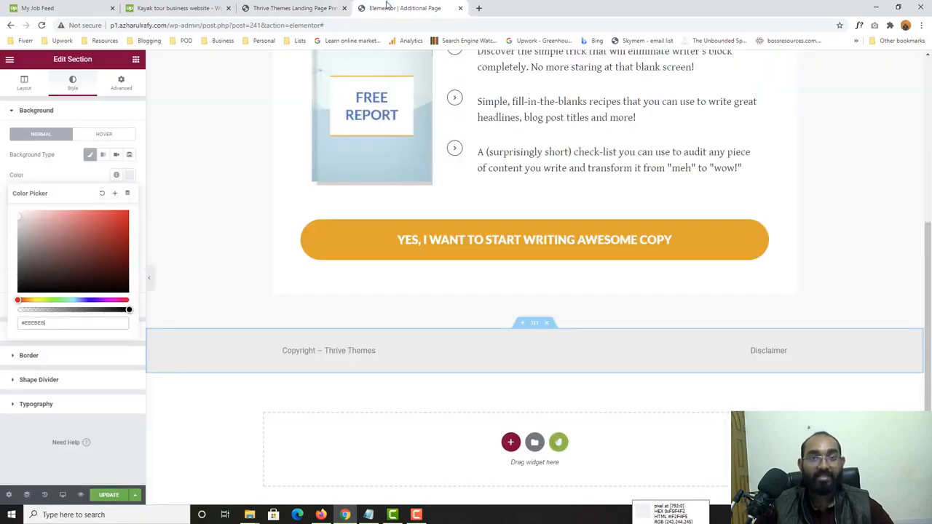
Step: Set the outer footer section's margin and padding to 0
click(121, 82)
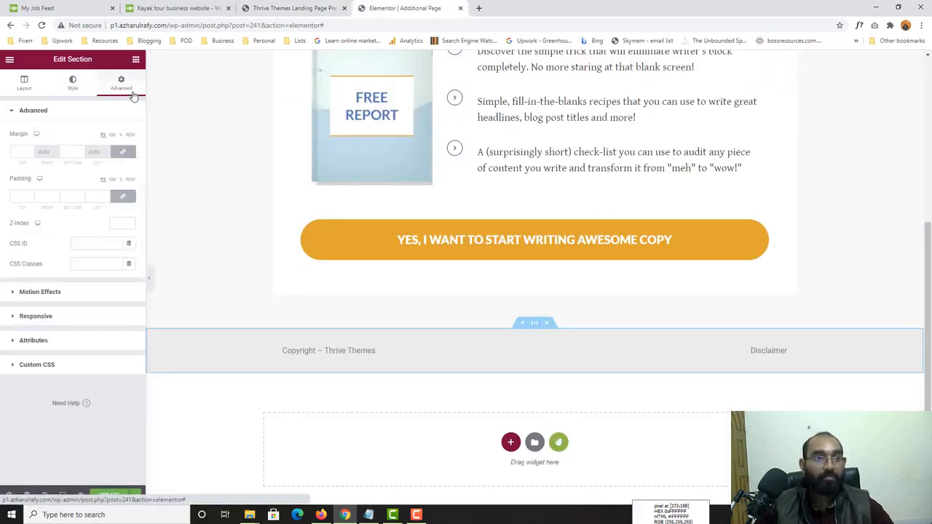
click(124, 198)
click(123, 198)
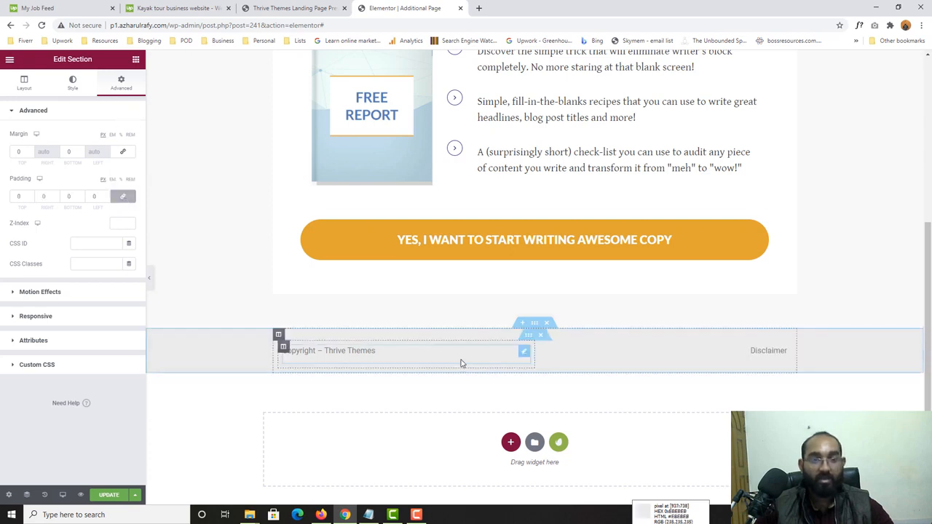
Step: Set the margin and padding of the footer's inner section to 0
click(528, 335)
click(121, 82)
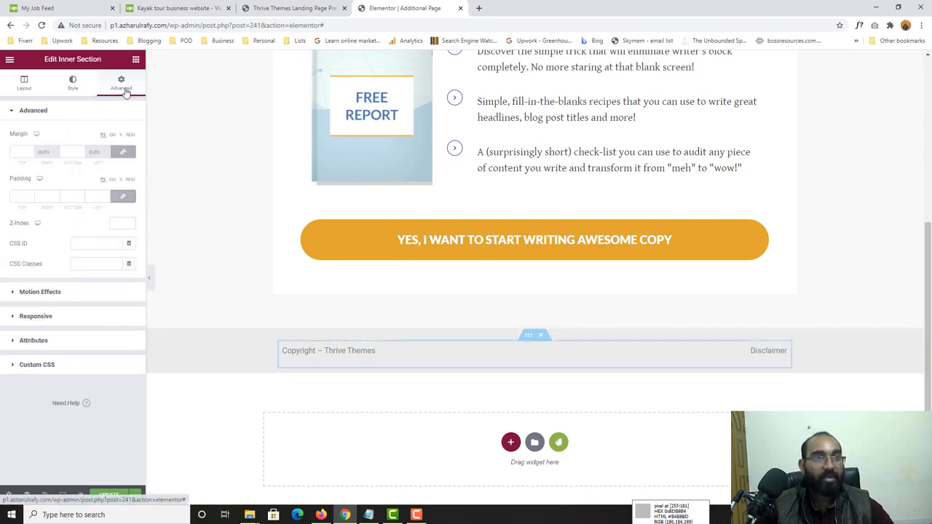
click(123, 151)
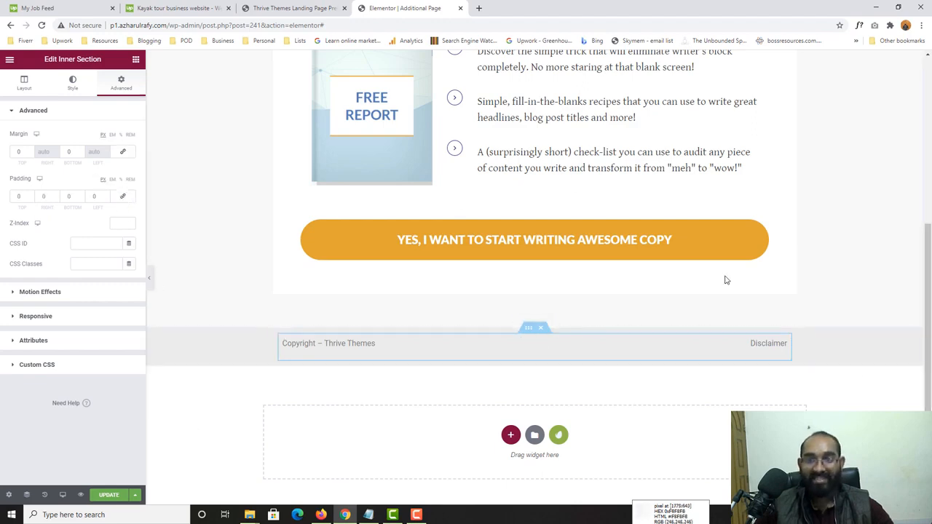
Step: Compare the rebuilt landing page with the Thrive Themes reference page from the headline to the footer
scroll(546, 293, up, 5)
click(248, 7)
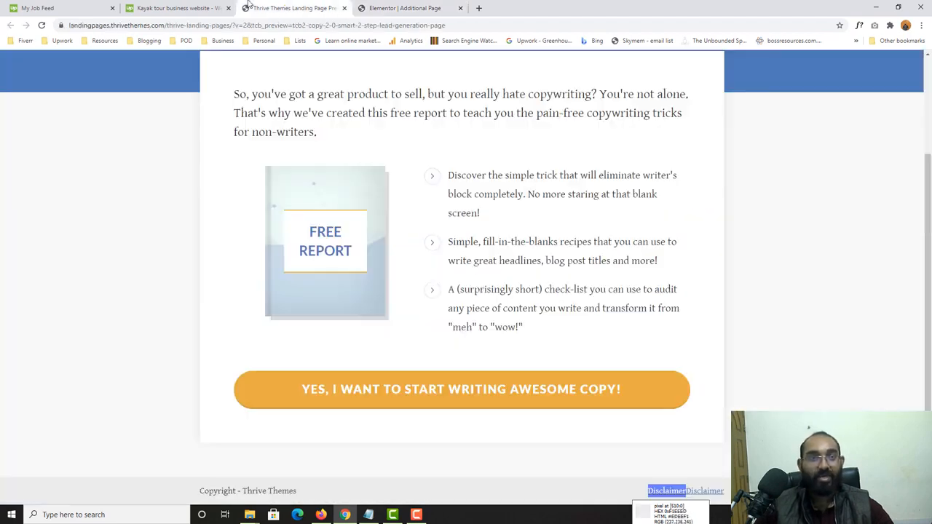
scroll(417, 143, up, 2)
scroll(162, 361, down, 2)
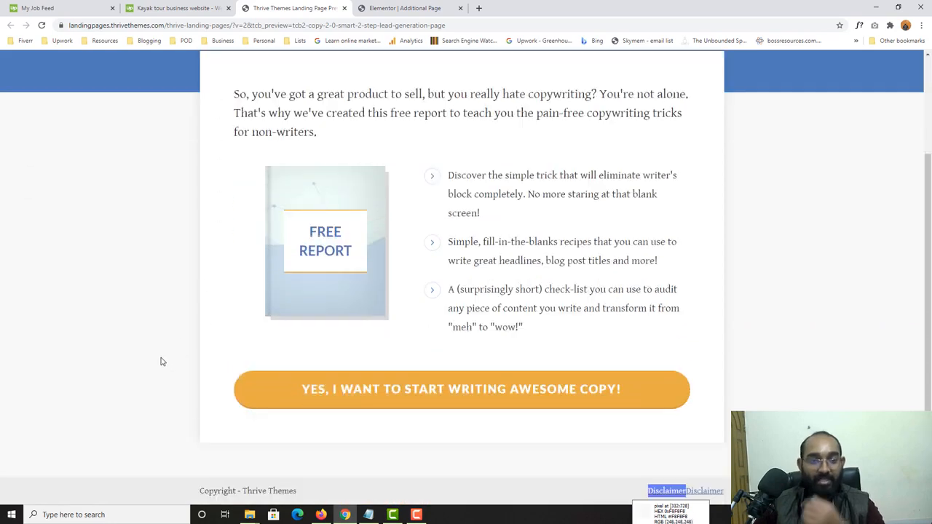
scroll(430, 281, up, 2)
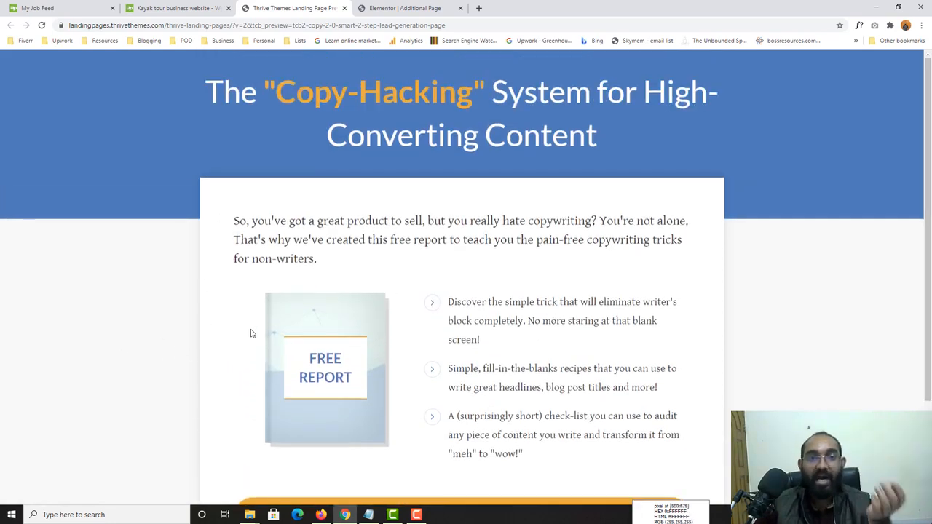
scroll(126, 326, down, 2)
scroll(386, 308, up, 2)
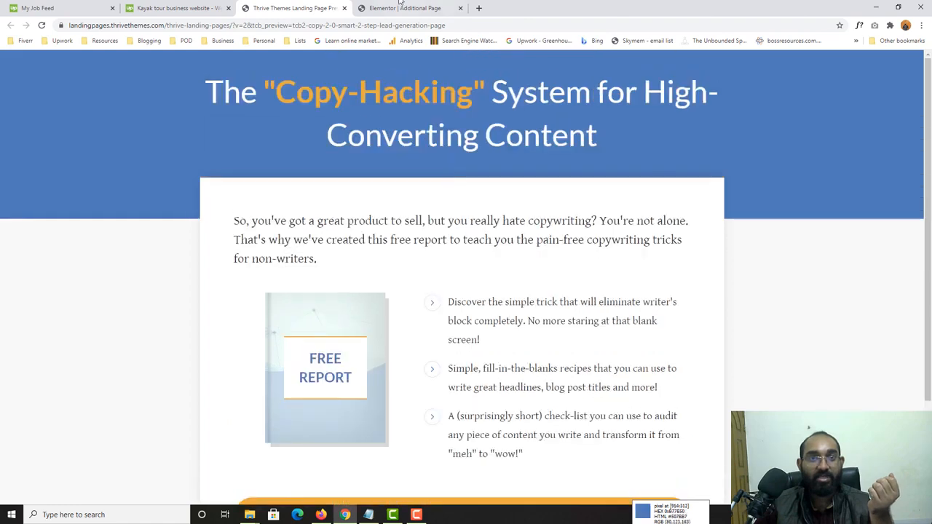
key(ctrl+Tab)
scroll(218, 294, down, 4)
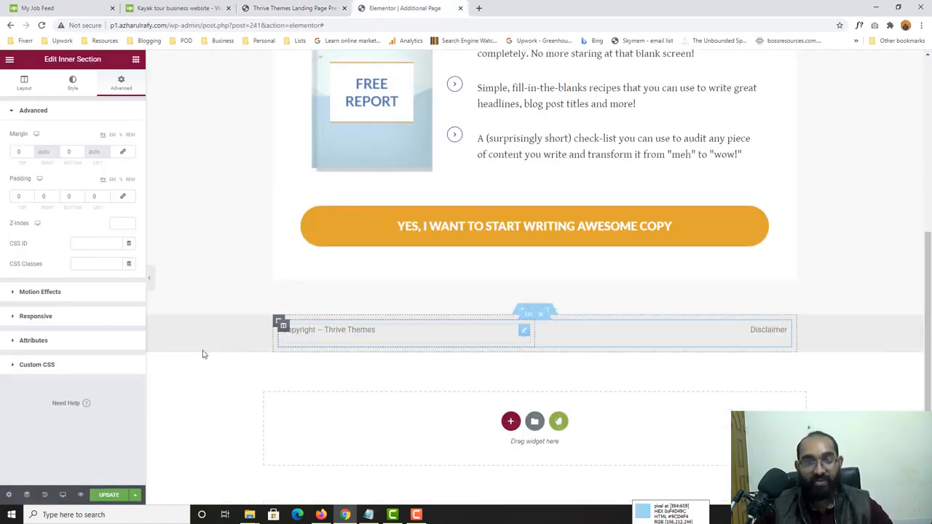
scroll(218, 349, up, 3)
scroll(220, 346, up, 2)
scroll(216, 347, down, 2)
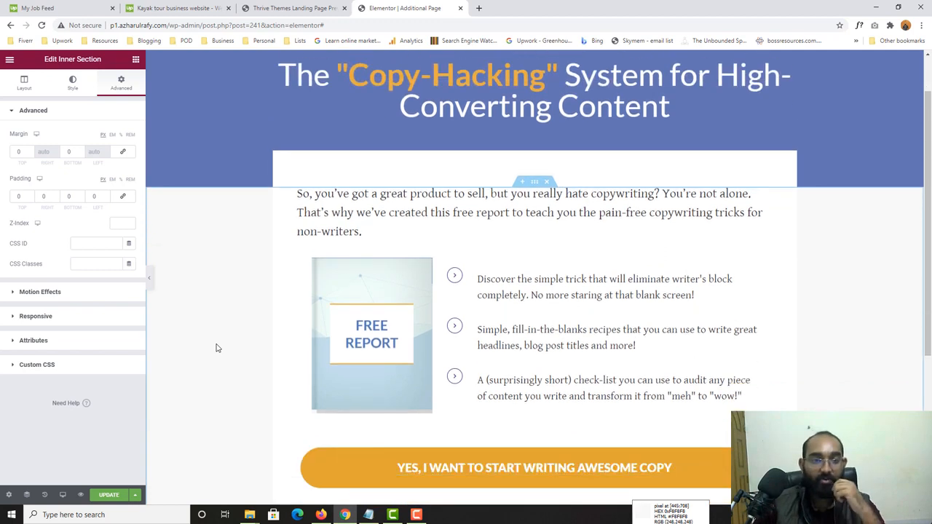
scroll(215, 355, down, 3)
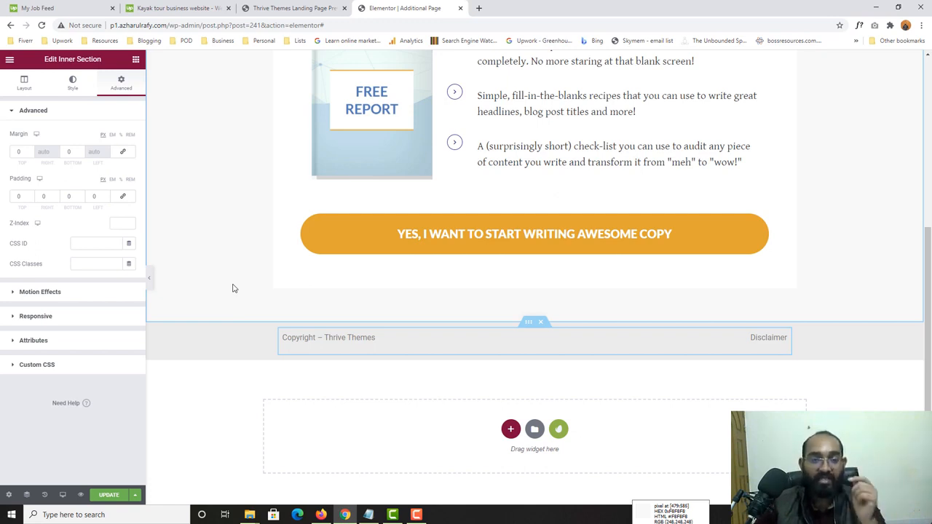
scroll(263, 247, up, 2)
Step: Open the portfolio site's home page in a new browser tab and examine its long-form sales page down to the FAQ section
click(481, 6)
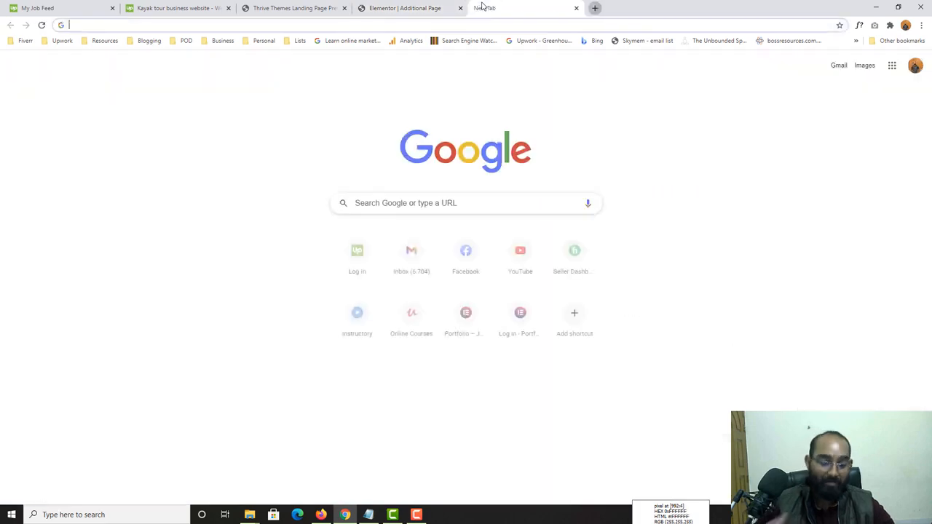
text(p1)
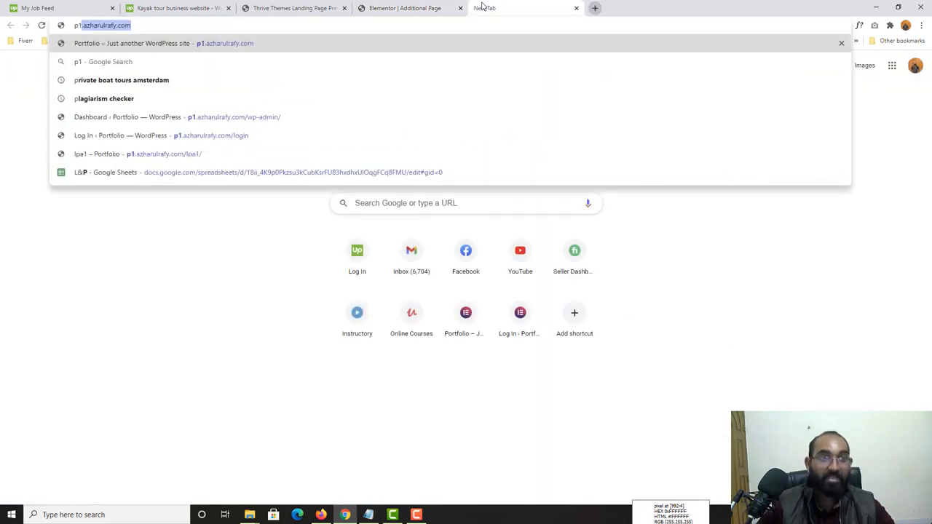
key(Return)
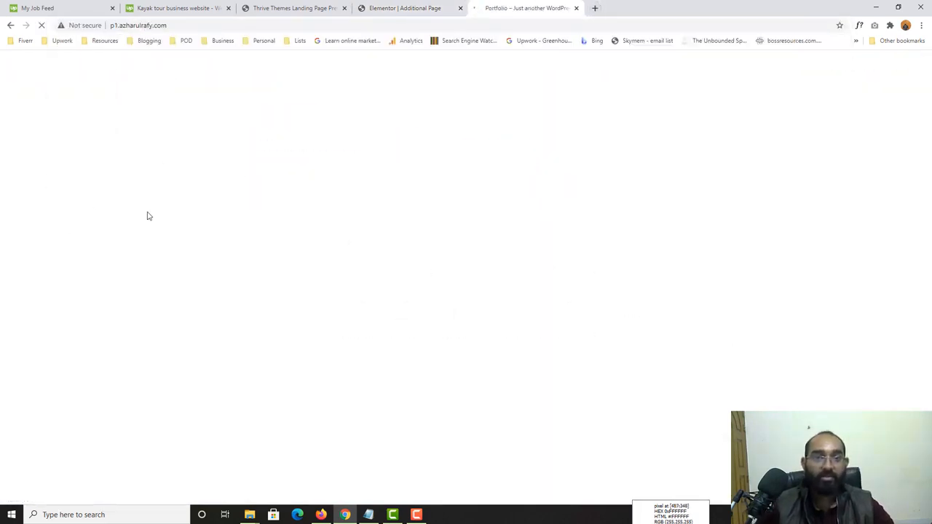
scroll(91, 316, down, 15)
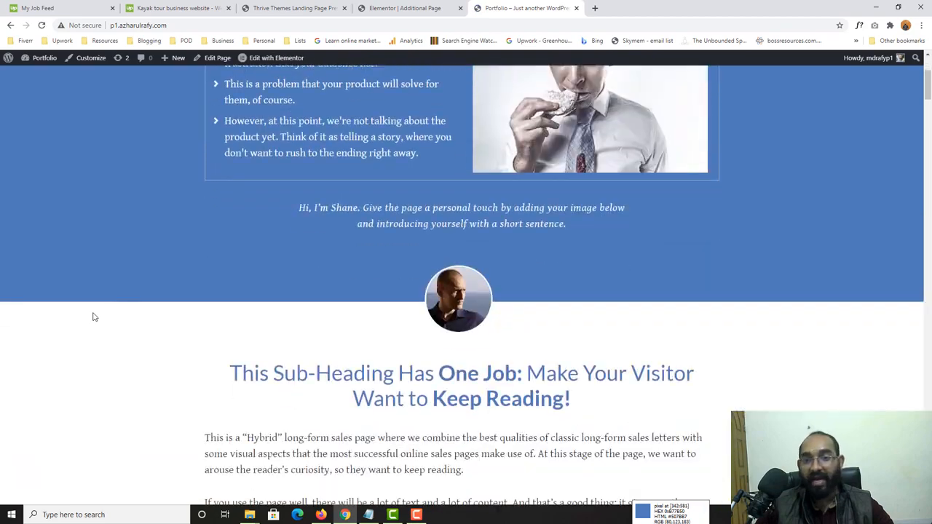
scroll(140, 317, down, 20)
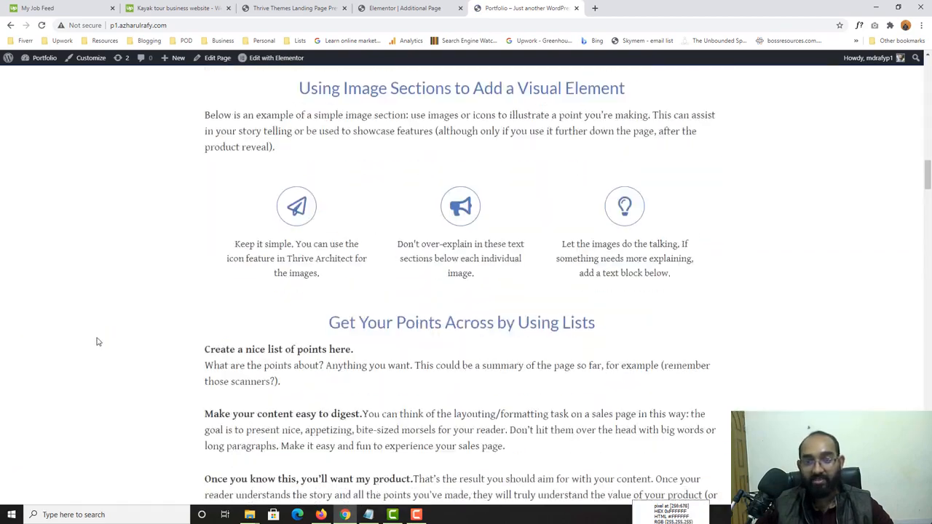
scroll(318, 397, down, 12)
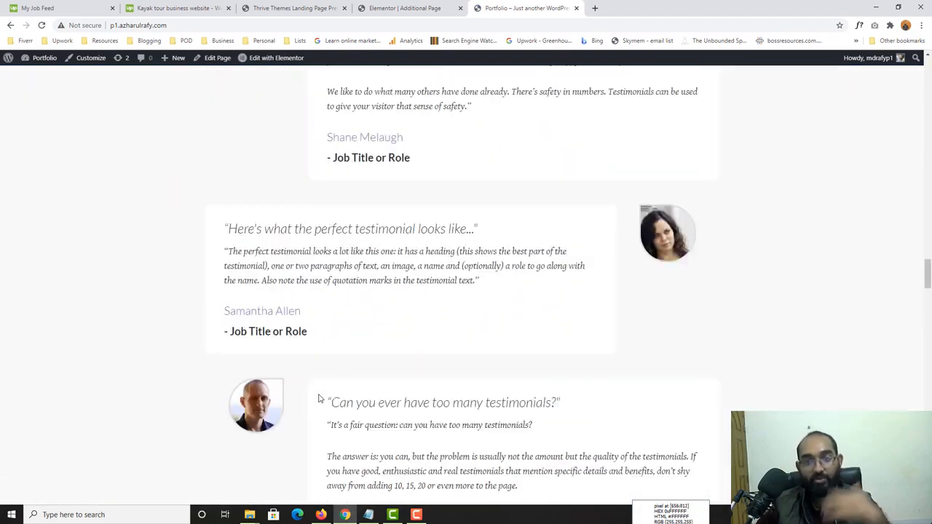
scroll(314, 396, down, 4)
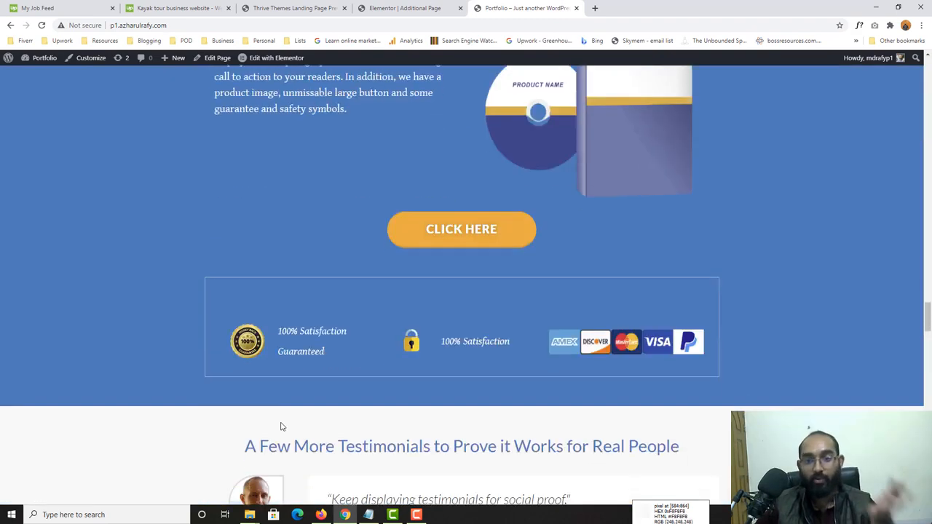
scroll(283, 427, down, 10)
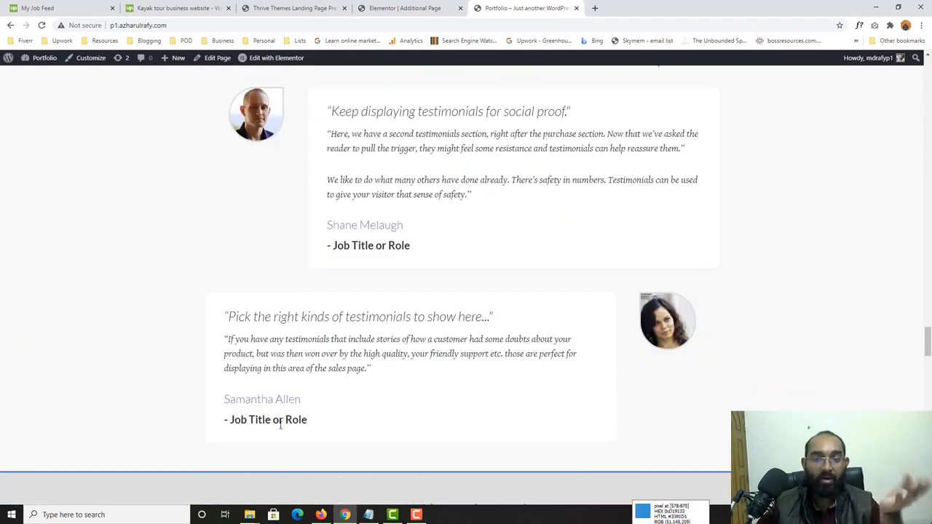
scroll(266, 432, down, 8)
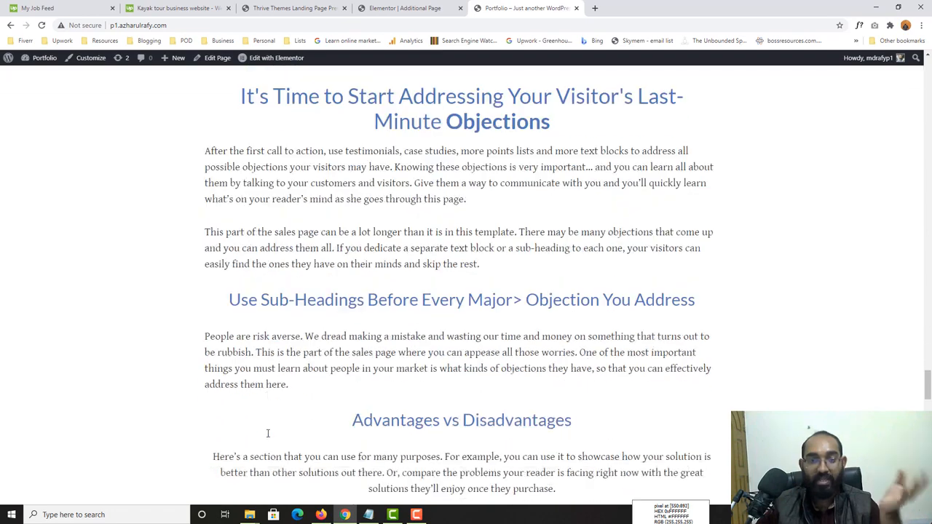
scroll(268, 437, down, 9)
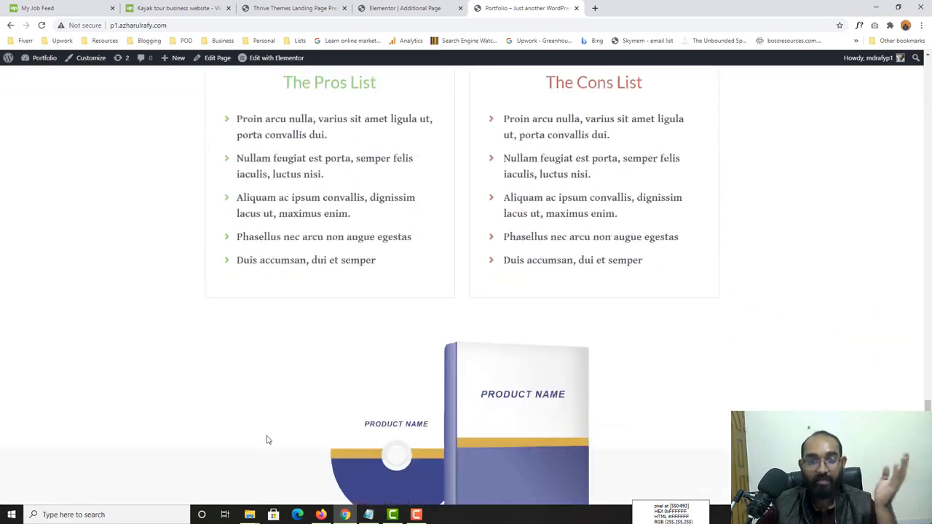
scroll(266, 443, down, 8)
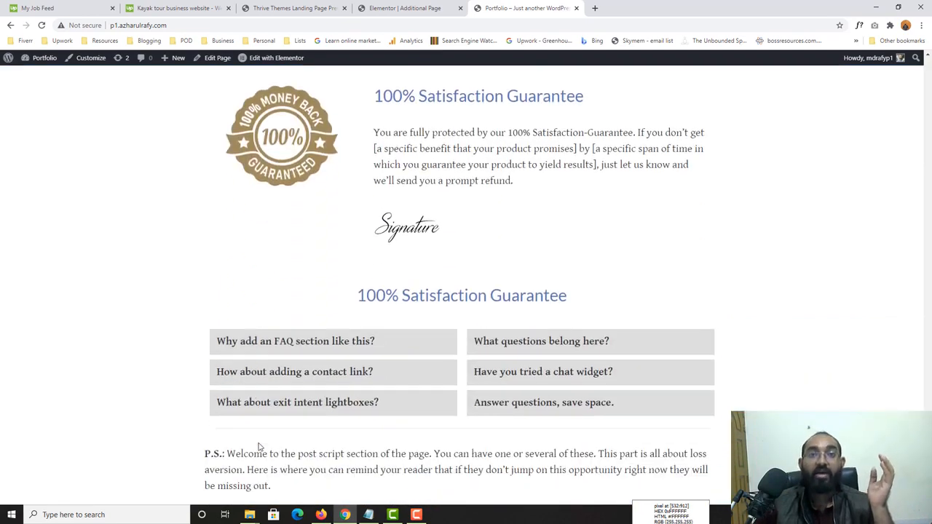
Step: Expand all six FAQ toggles on the portfolio page and examine their answers
click(353, 348)
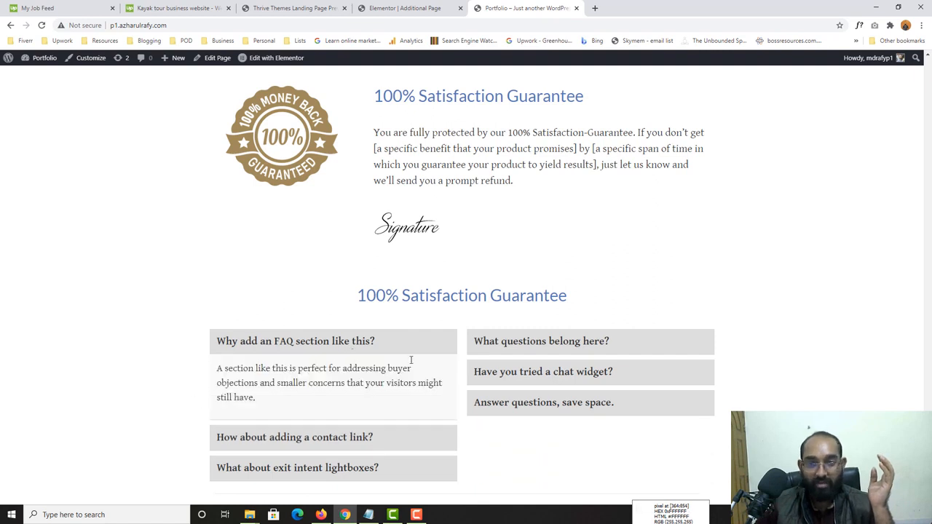
click(565, 347)
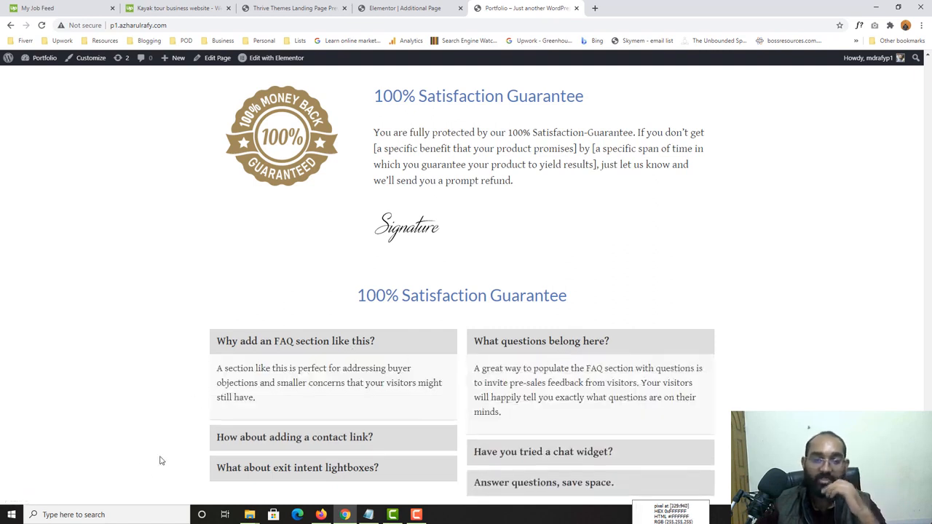
scroll(161, 455, down, 2)
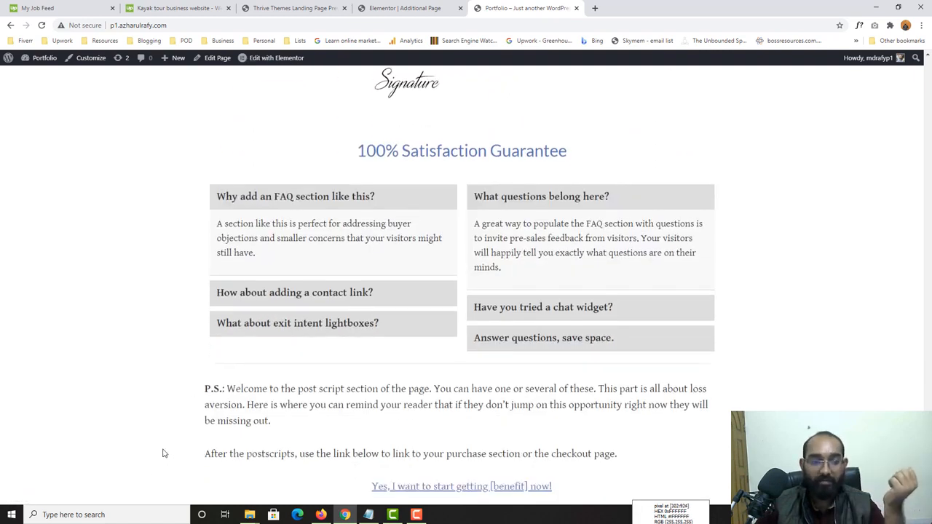
click(299, 295)
click(530, 304)
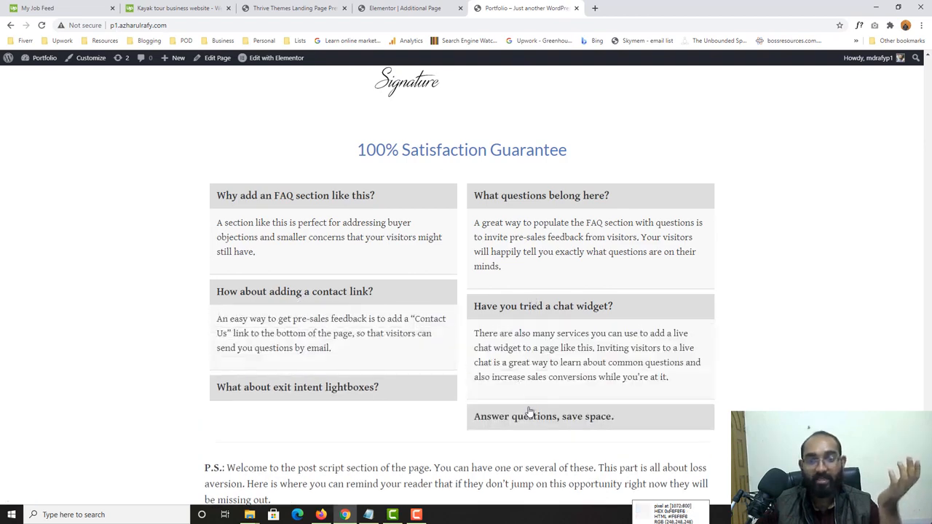
click(527, 412)
scroll(291, 344, down, 1)
click(287, 295)
scroll(136, 420, down, 1)
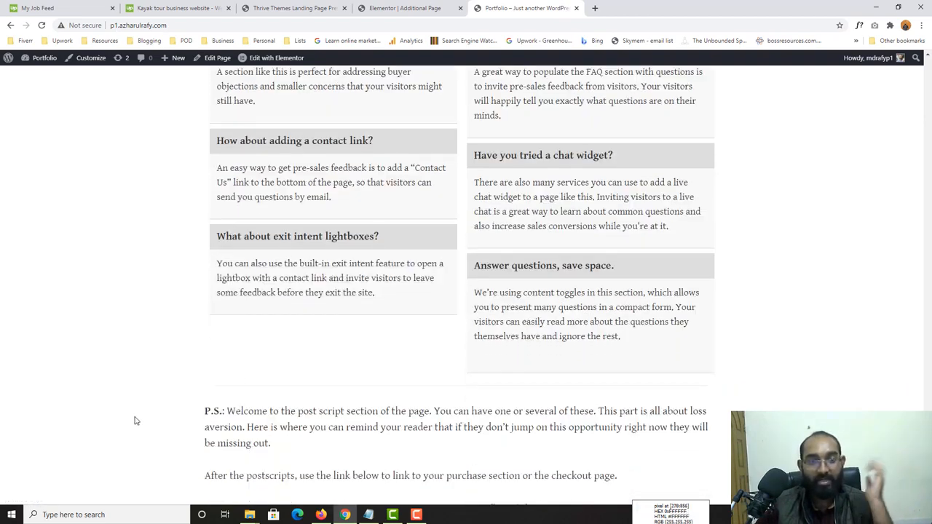